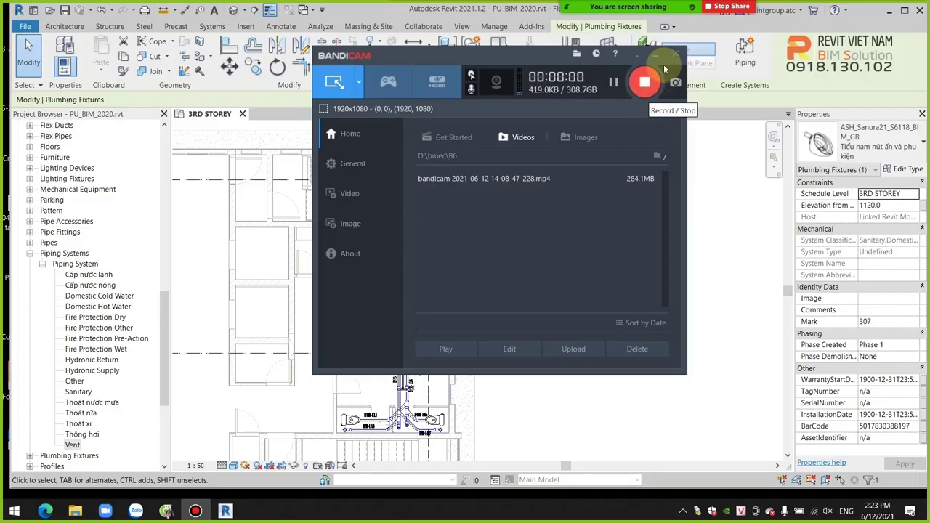
Clear the selected plumbing fixture and zoom in on the plan.
click(656, 58)
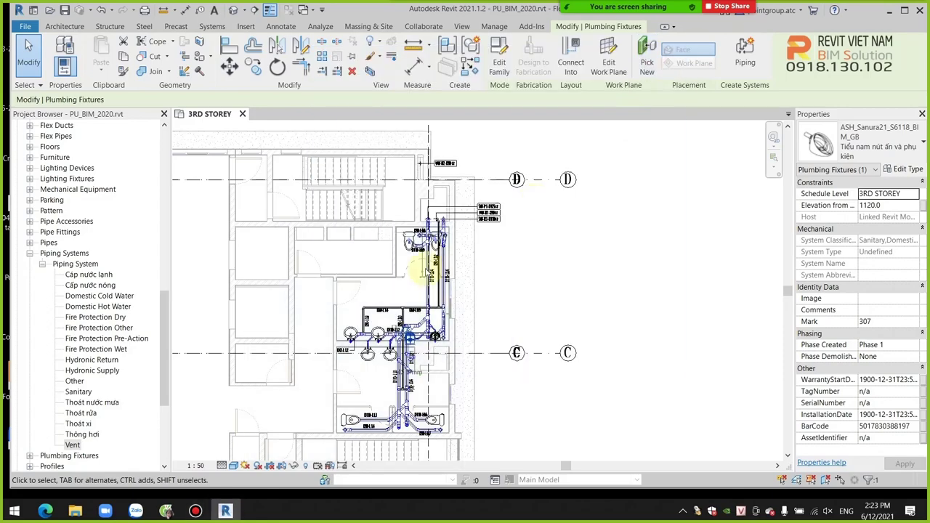
scroll(439, 261, up, 5)
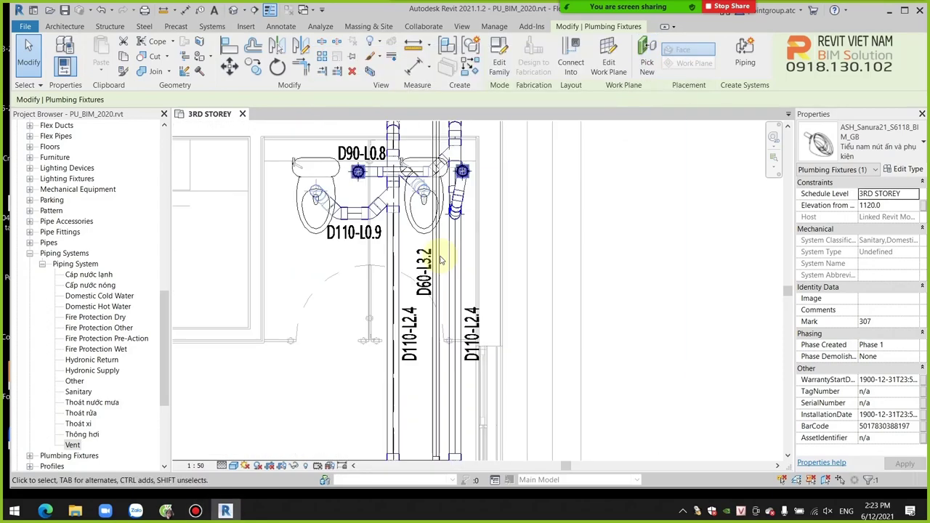
click(653, 270)
scroll(409, 269, up, 2)
scroll(361, 235, up, 2)
scroll(356, 234, up, 3)
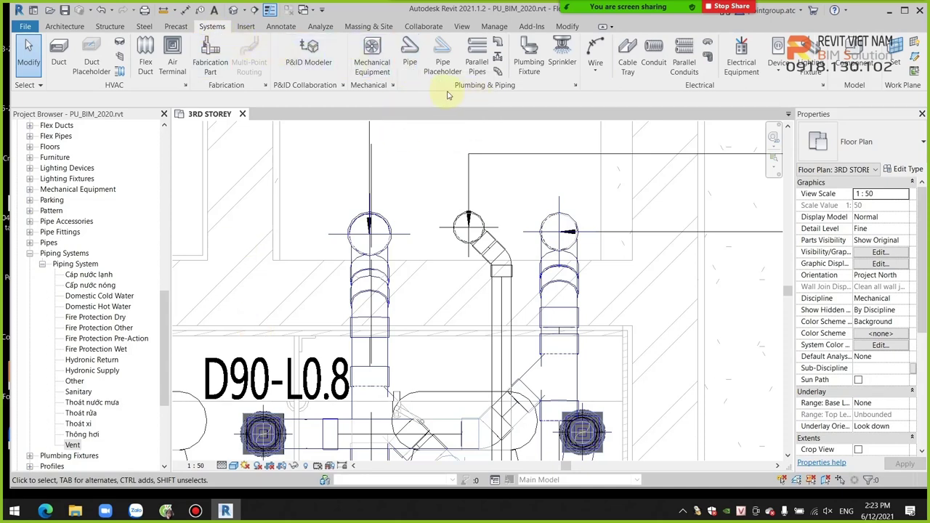
Start a new pipe of type uPVC Pipe with the Thoát xí system type.
click(411, 53)
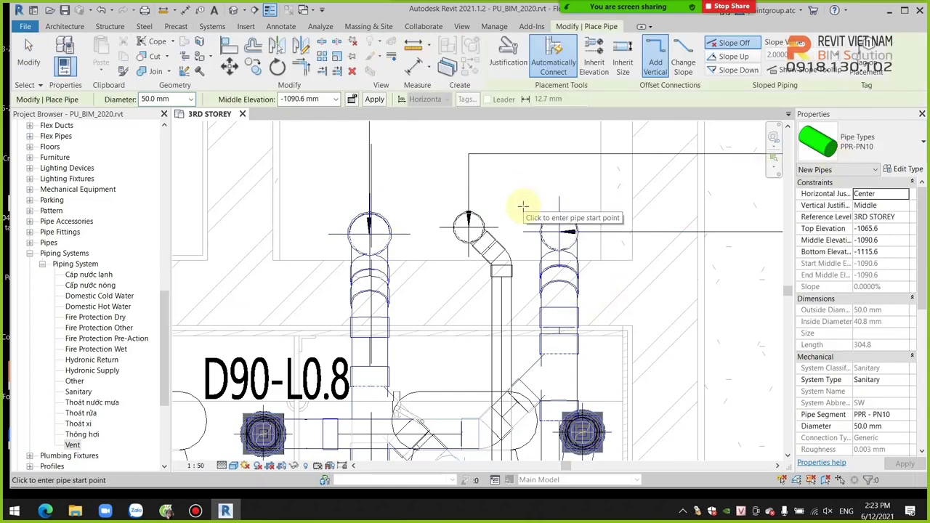
click(887, 145)
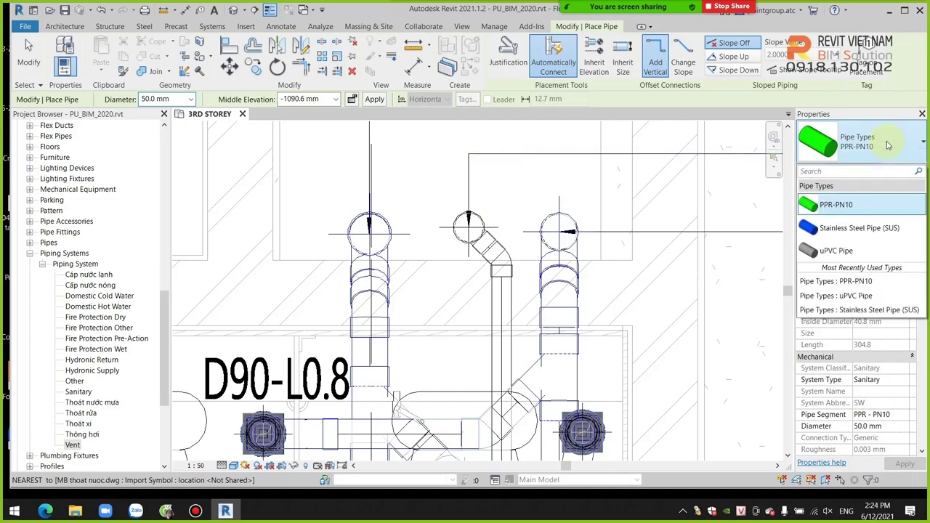
click(836, 250)
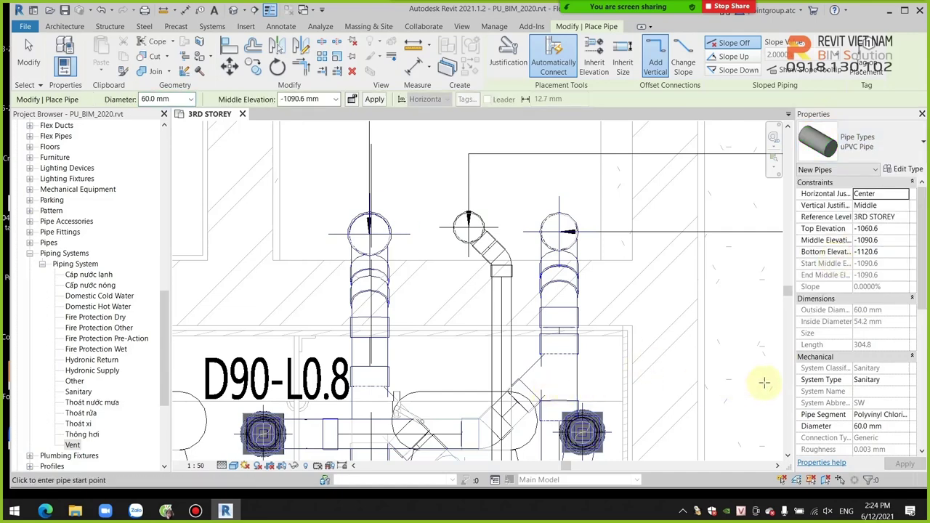
click(904, 379)
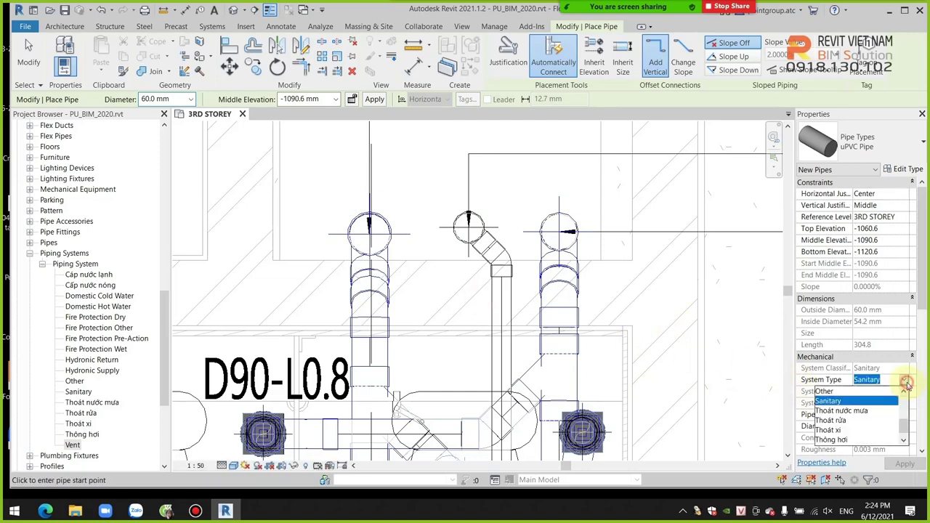
click(831, 430)
scroll(482, 298, down, 3)
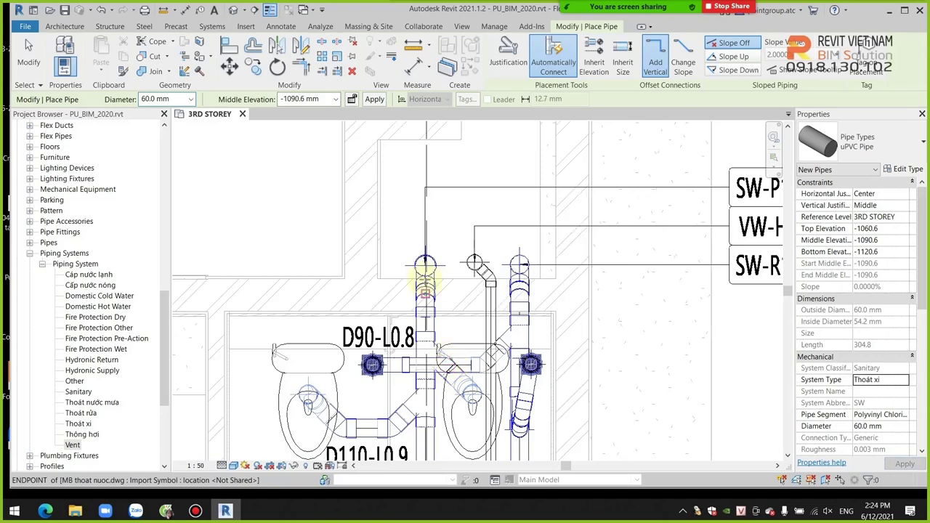
scroll(425, 280, up, 3)
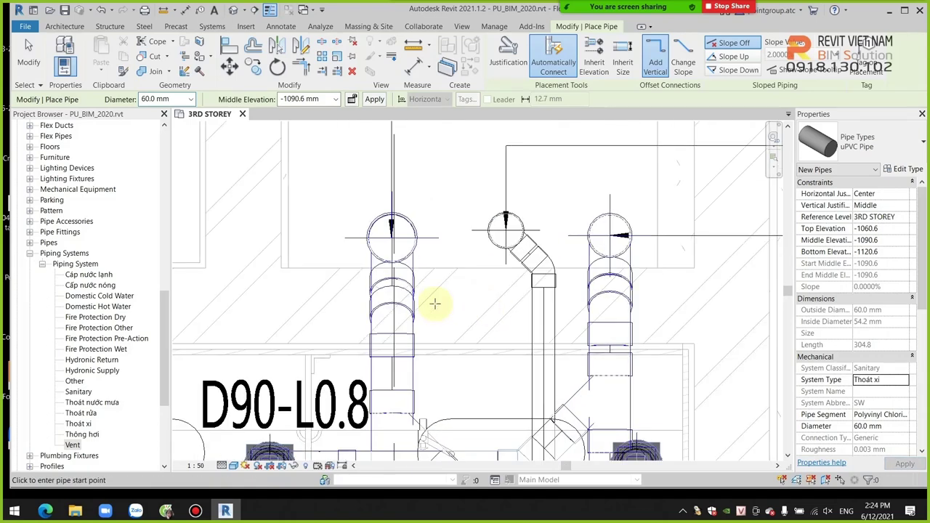
Set the pipe diameter to 110.0 mm.
click(190, 99)
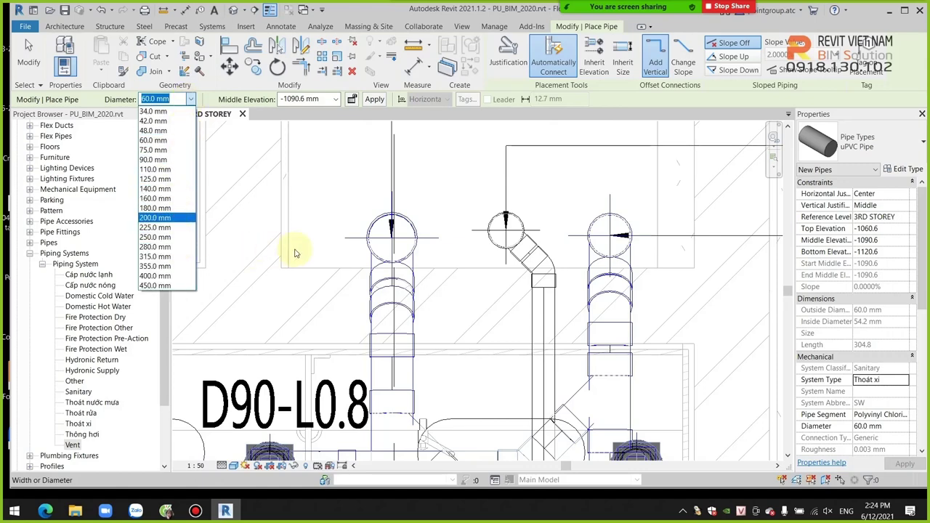
scroll(296, 247, down, 2)
scroll(297, 247, down, 2)
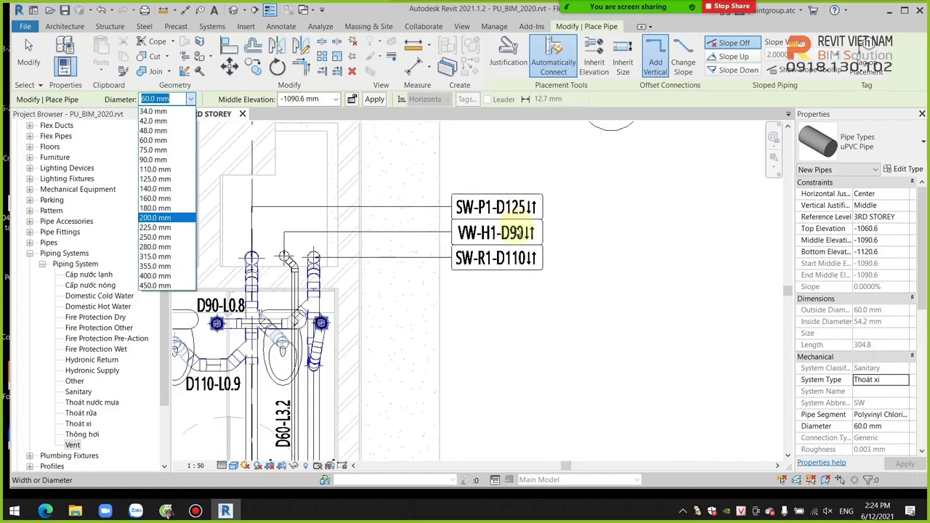
scroll(516, 218, down, 1)
scroll(517, 231, down, 1)
scroll(517, 231, up, 1)
scroll(256, 221, up, 1)
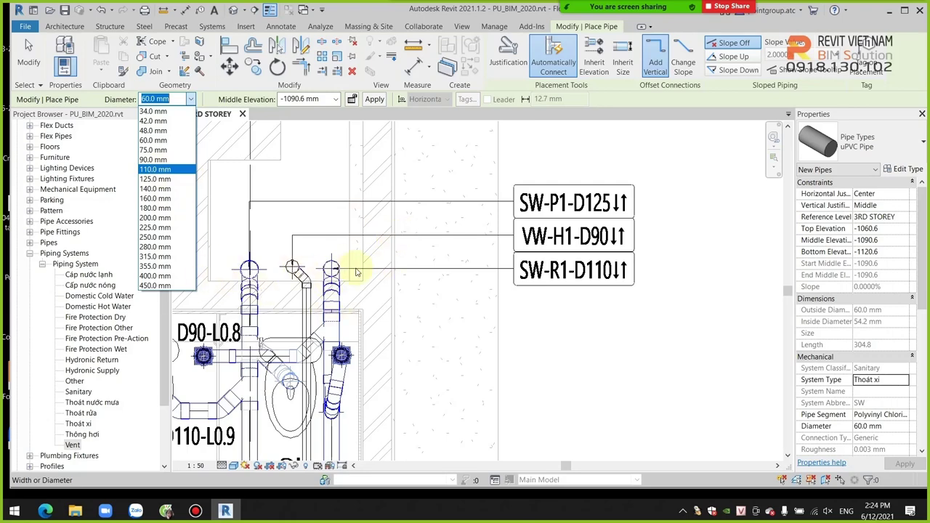
key(Down)
key(Down)
key(Down)
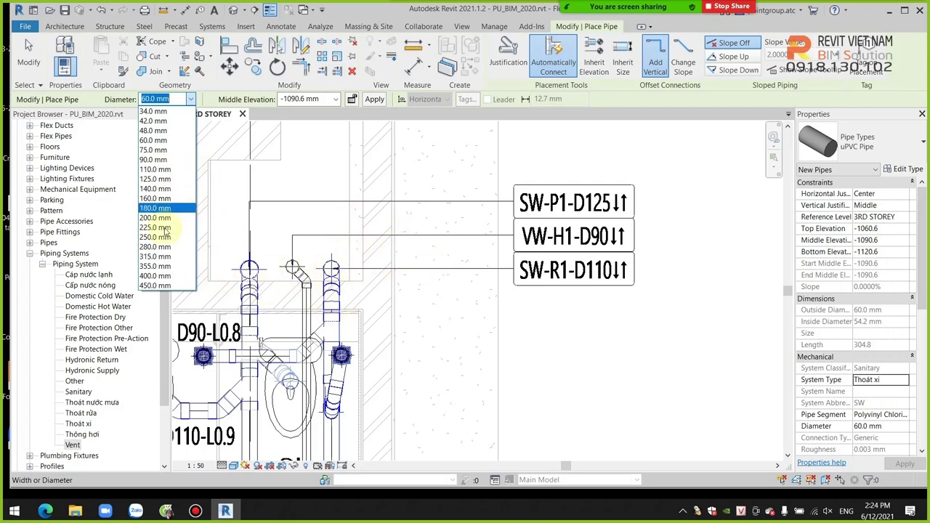
click(155, 169)
Pan and zoom the plan to centre on the left riser pipe.
scroll(402, 287, down, 2)
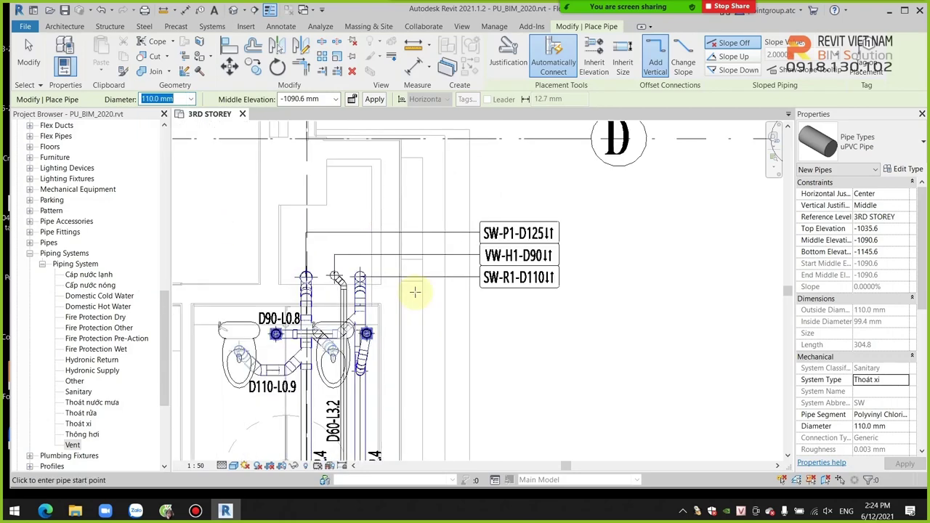
scroll(415, 290, down, 2)
scroll(379, 353, up, 2)
scroll(412, 311, up, 3)
scroll(420, 238, down, 2)
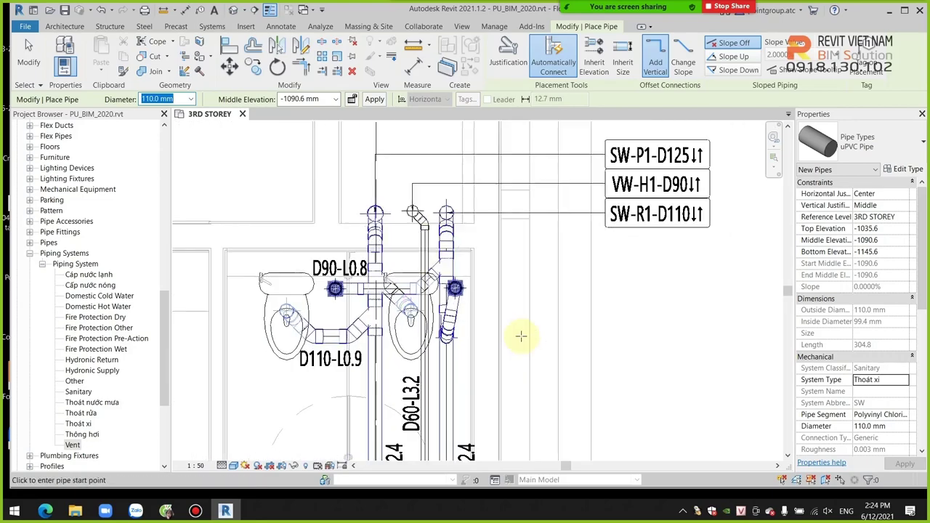
scroll(519, 336, down, 1)
mouse_move(426, 322)
middle_down()
mouse_move(435, 291)
mouse_move(436, 407)
middle_up()
scroll(450, 312, up, 1)
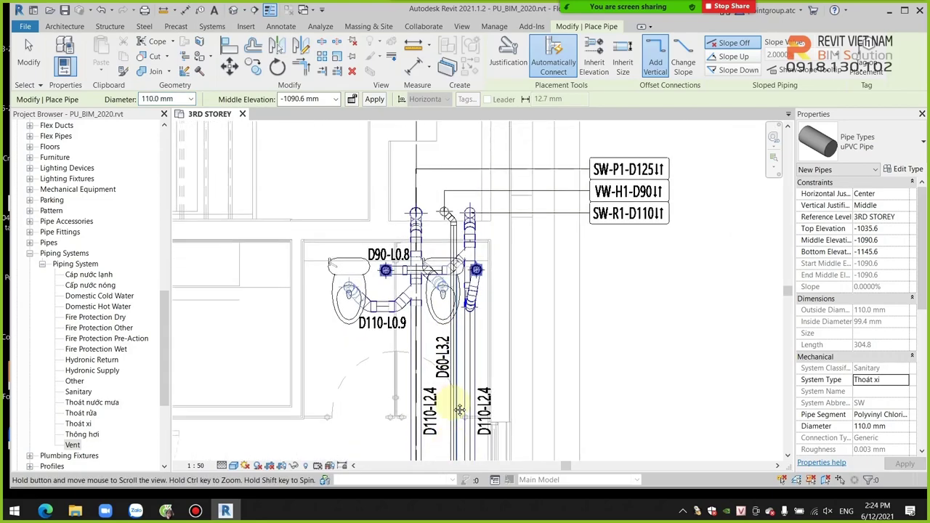
scroll(460, 254, up, 2)
middle_drag(460, 255, 426, 296)
scroll(402, 244, up, 3)
scroll(402, 244, up, 4)
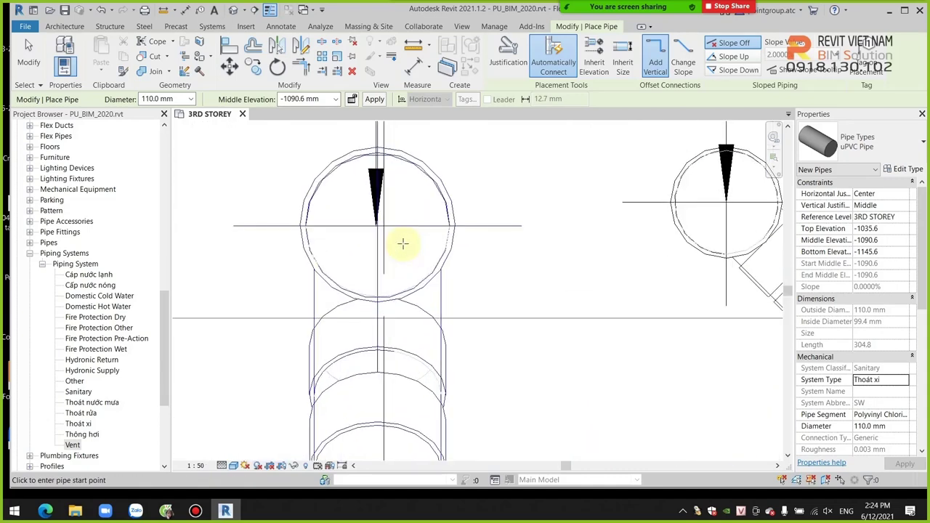
middle_drag(403, 243, 389, 278)
scroll(399, 257, down, 2)
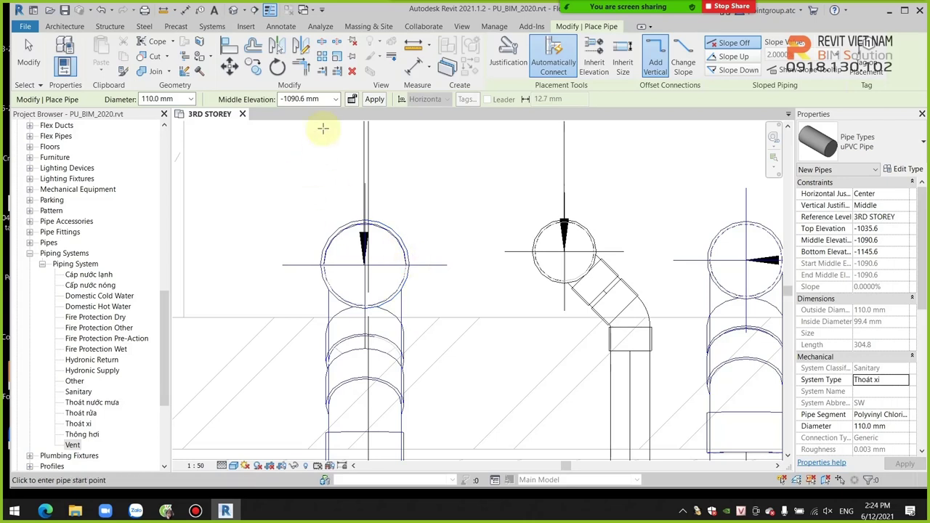
Set the middle elevation to -2000 mm and start the pipe at the left riser's centre.
text(-)
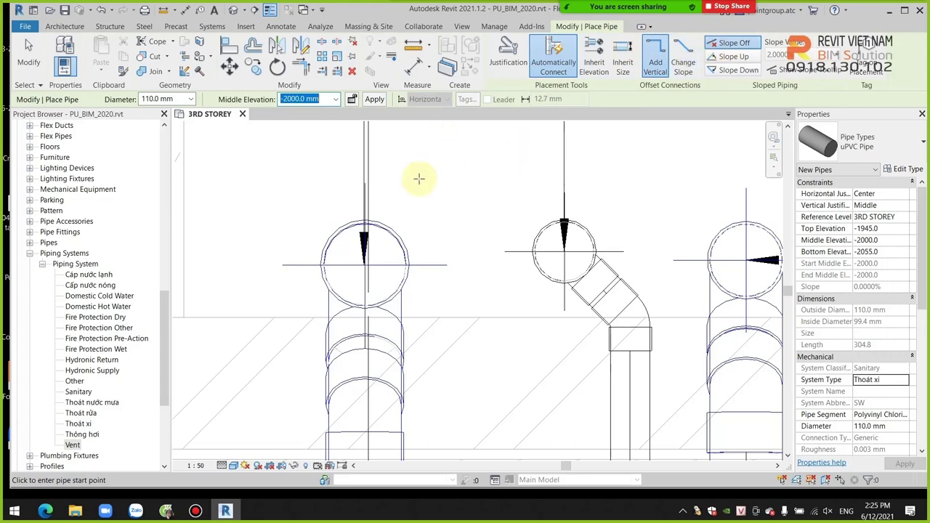
scroll(342, 260, up, 1)
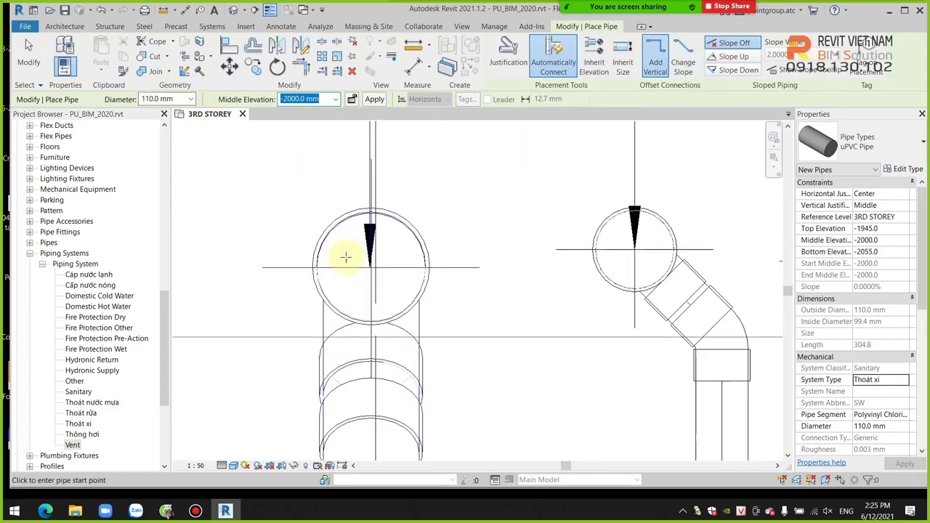
scroll(369, 274, up, 1)
scroll(369, 274, up, 1)
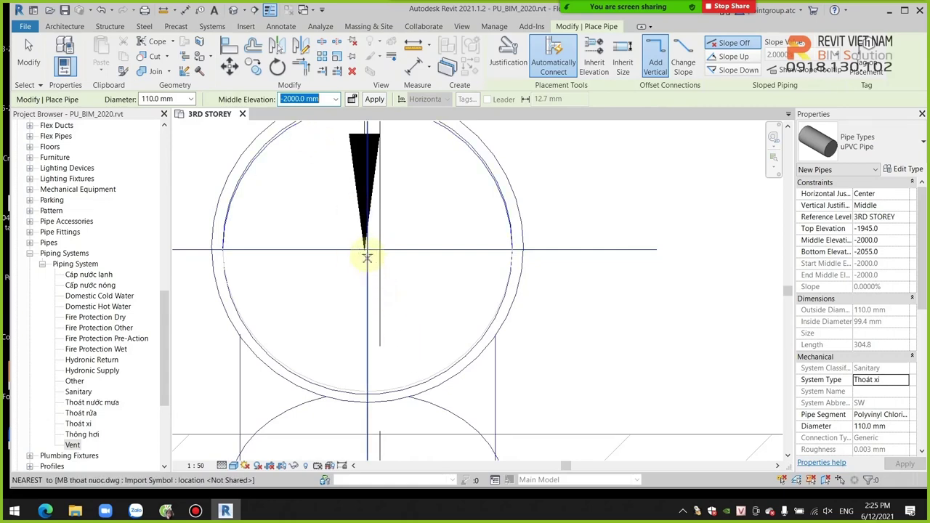
scroll(365, 249, up, 1)
scroll(363, 242, up, 1)
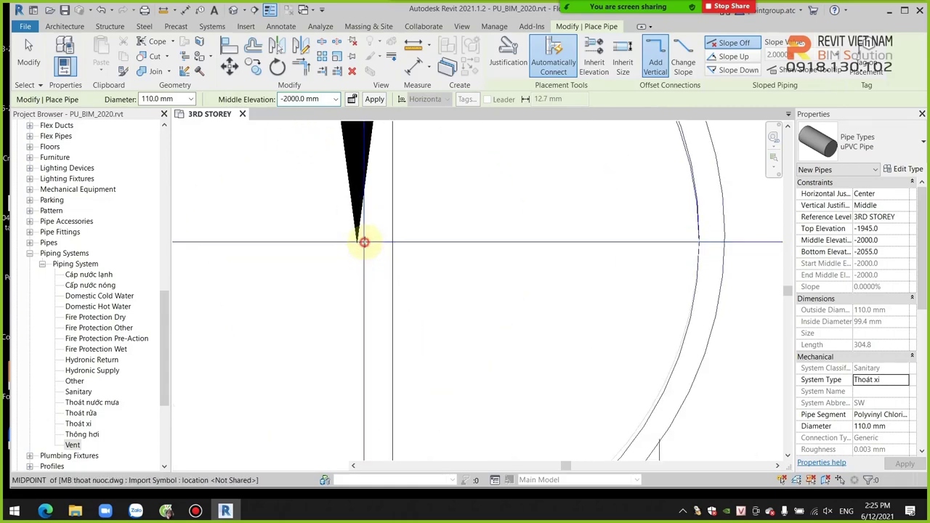
click(363, 242)
scroll(421, 284, down, 2)
scroll(433, 218, down, 1)
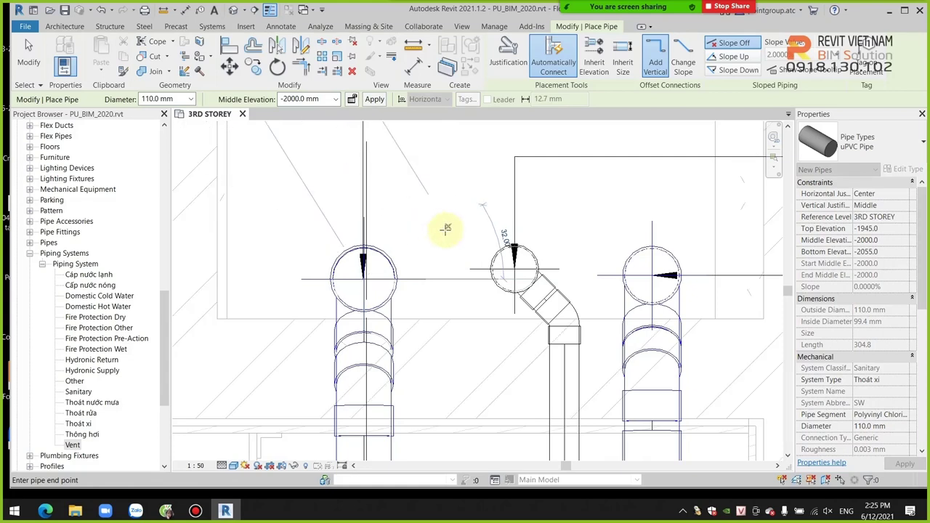
Apply a 4000 mm middle elevation to create the vertical pipe, then select it.
click(318, 98)
text(4000)
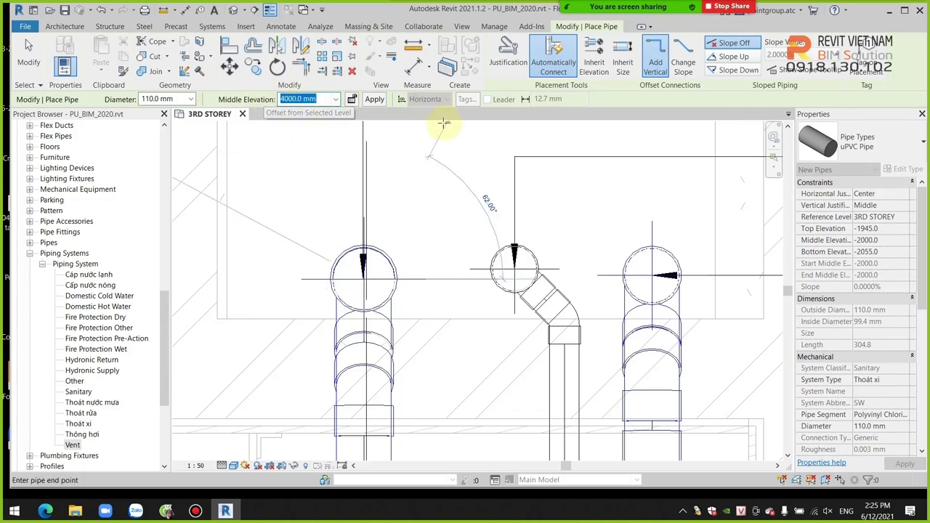
click(374, 99)
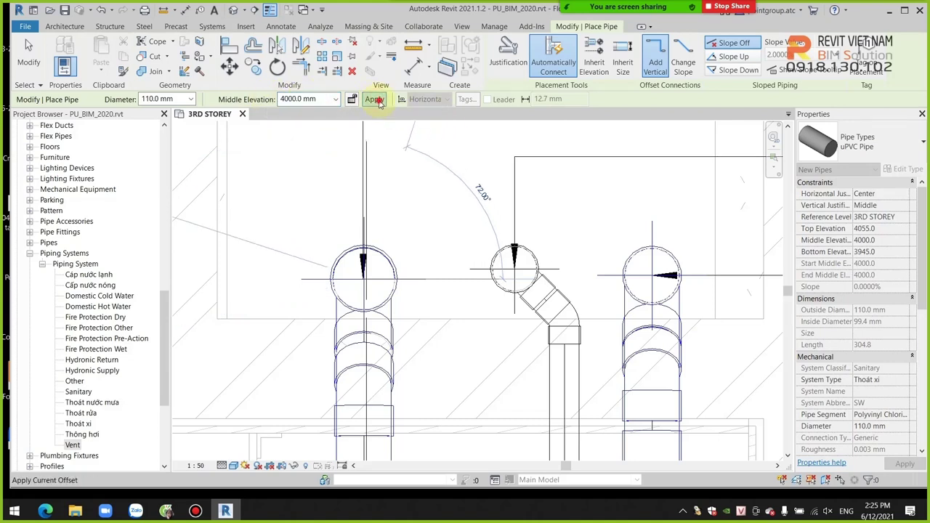
scroll(421, 292, up, 3)
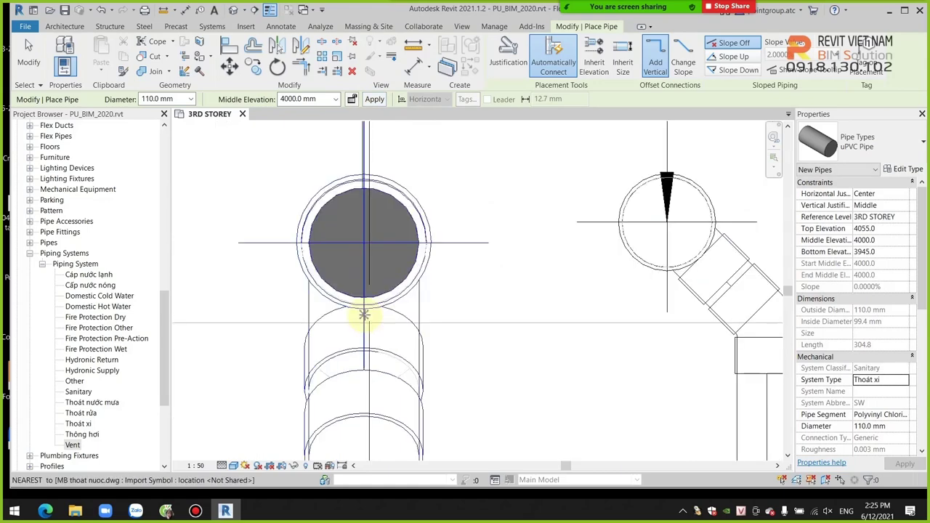
scroll(363, 311, up, 2)
key(Escape)
click(429, 259)
click(429, 259)
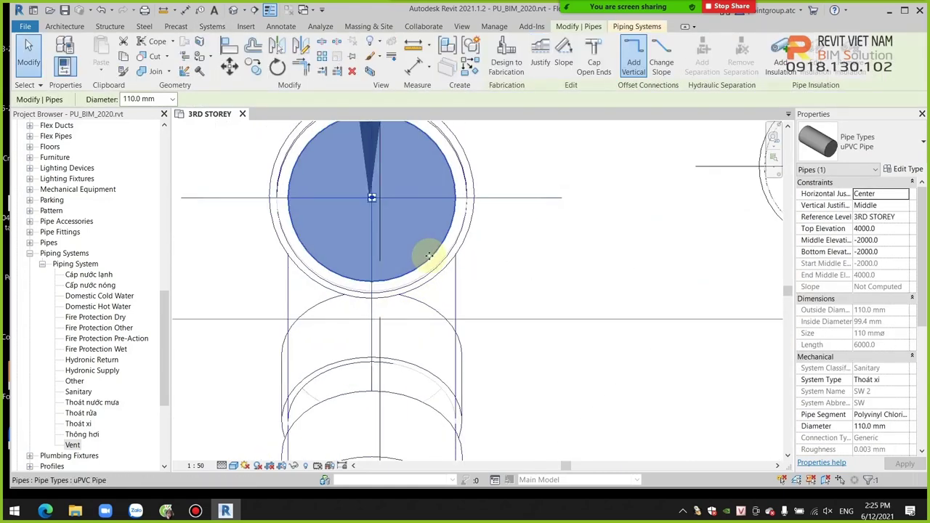
scroll(465, 263, down, 2)
key(Escape)
scroll(488, 312, up, 1)
scroll(437, 244, up, 2)
scroll(473, 280, down, 1)
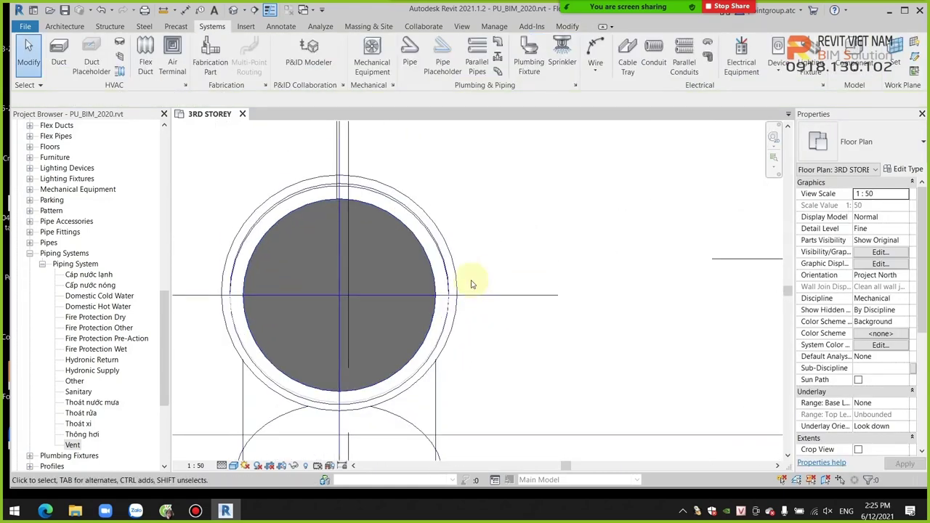
scroll(269, 415, up, 1)
scroll(270, 342, down, 3)
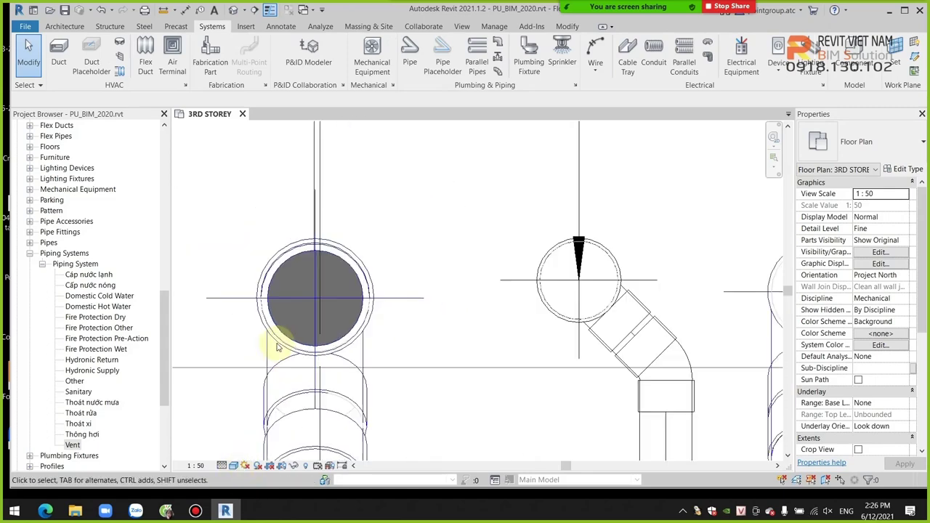
scroll(394, 332, down, 2)
scroll(426, 284, down, 2)
middle_drag(426, 284, 392, 311)
scroll(392, 313, up, 1)
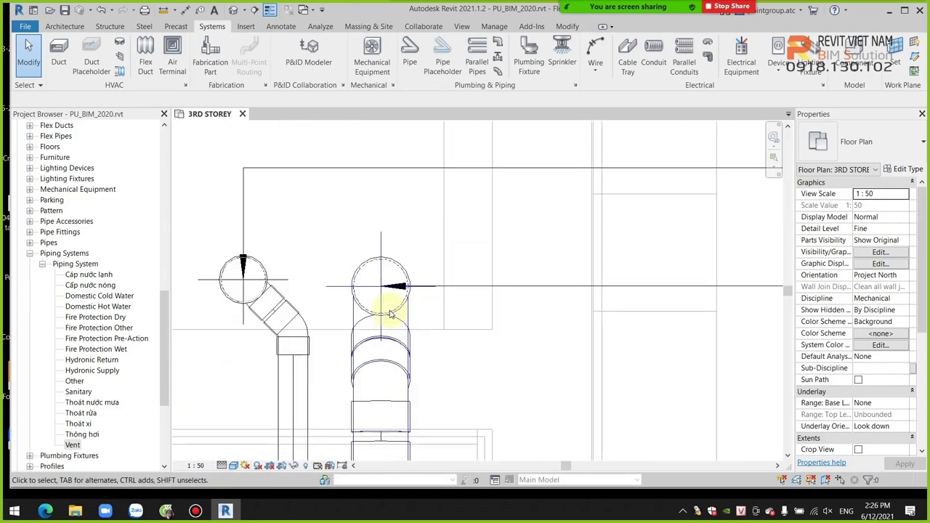
scroll(446, 315, down, 2)
middle_drag(463, 322, 449, 317)
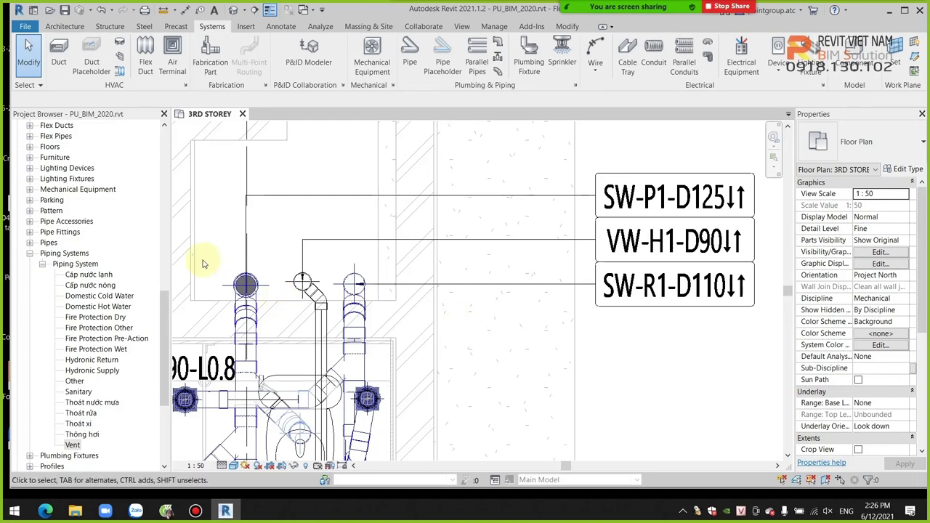
click(409, 52)
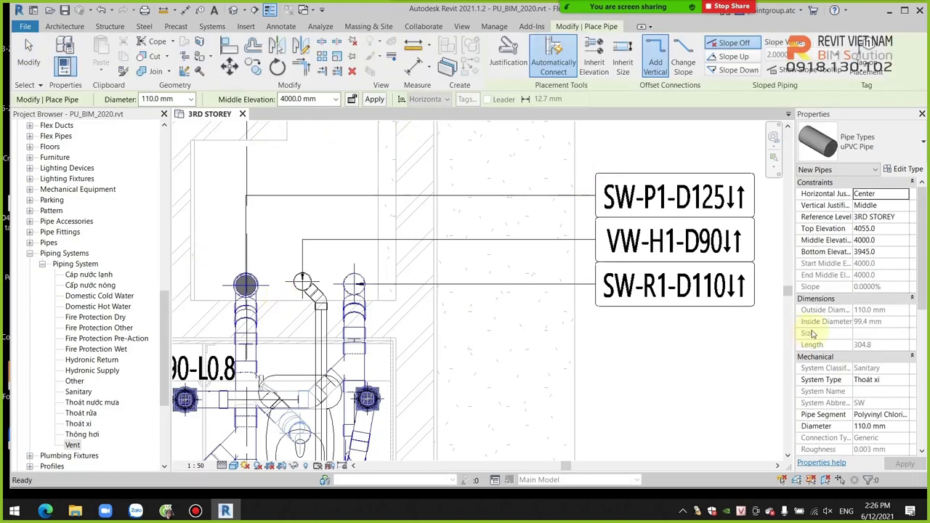
click(904, 379)
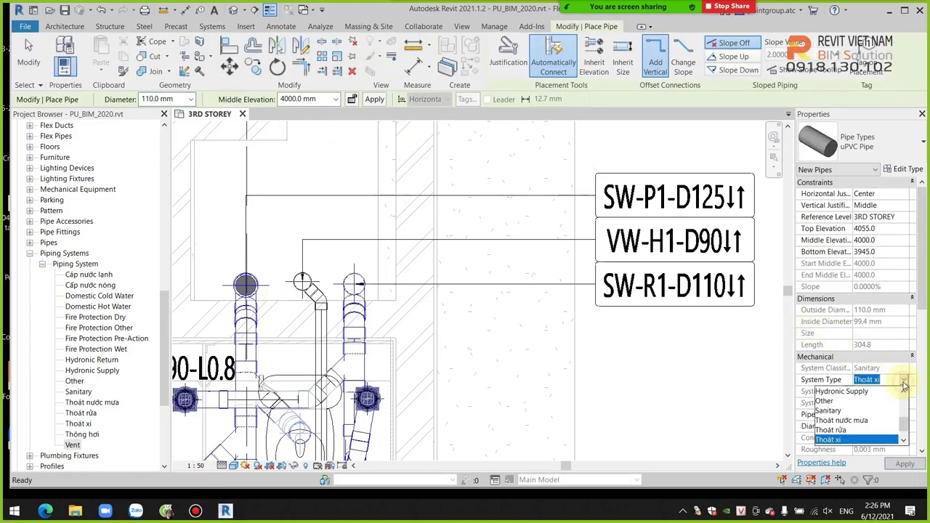
click(858, 439)
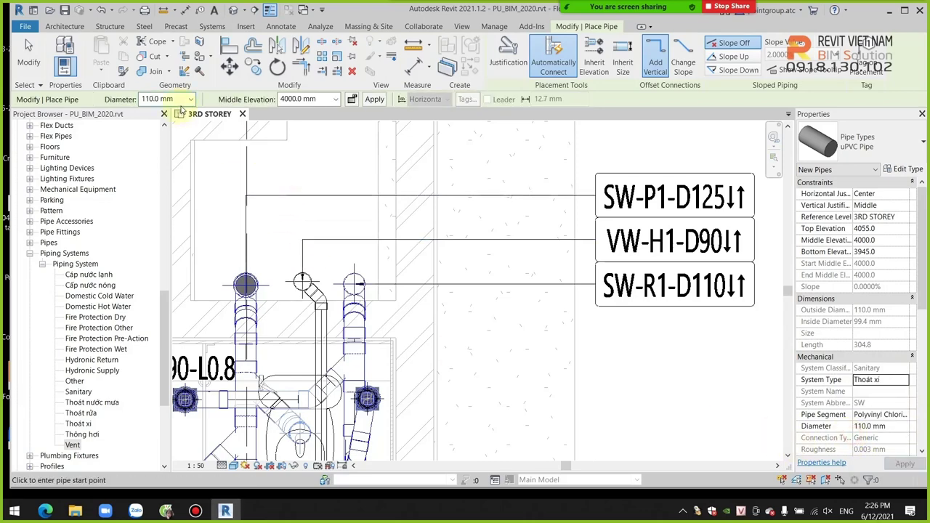
middle_drag(314, 250, 336, 245)
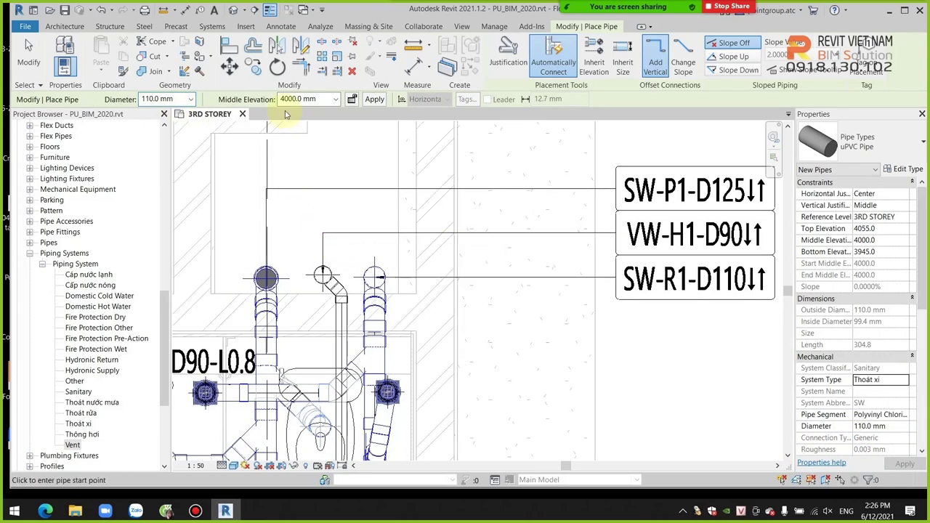
click(325, 99)
text(-2000)
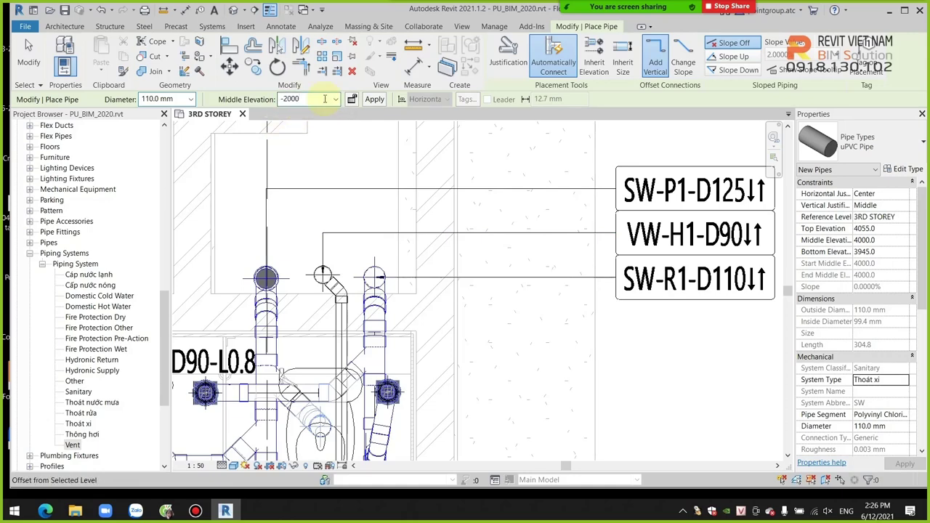
key(Return)
scroll(352, 294, up, 3)
scroll(396, 257, up, 2)
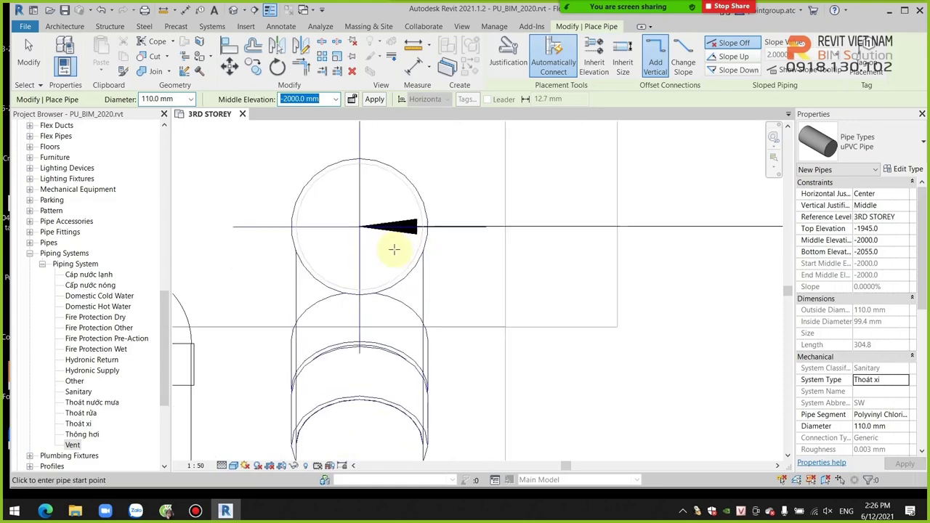
scroll(394, 250, up, 3)
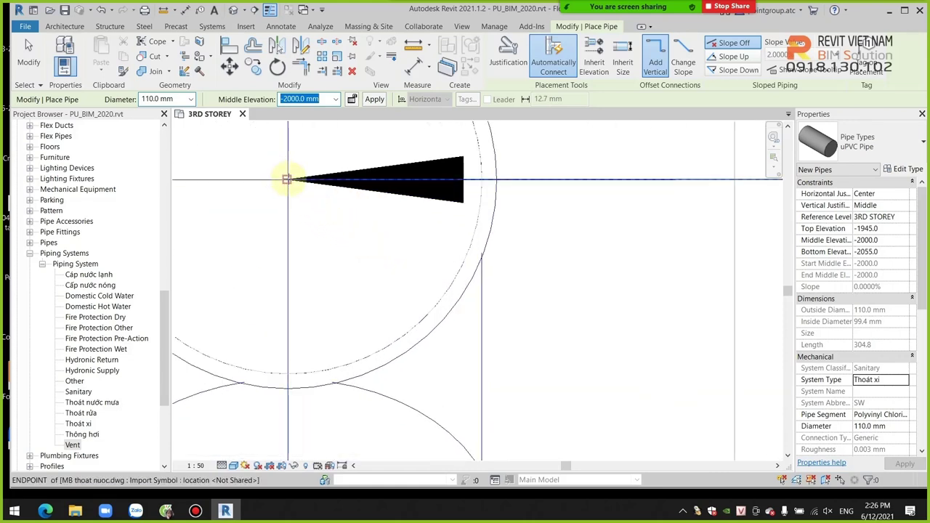
scroll(287, 179, up, 2)
click(265, 171)
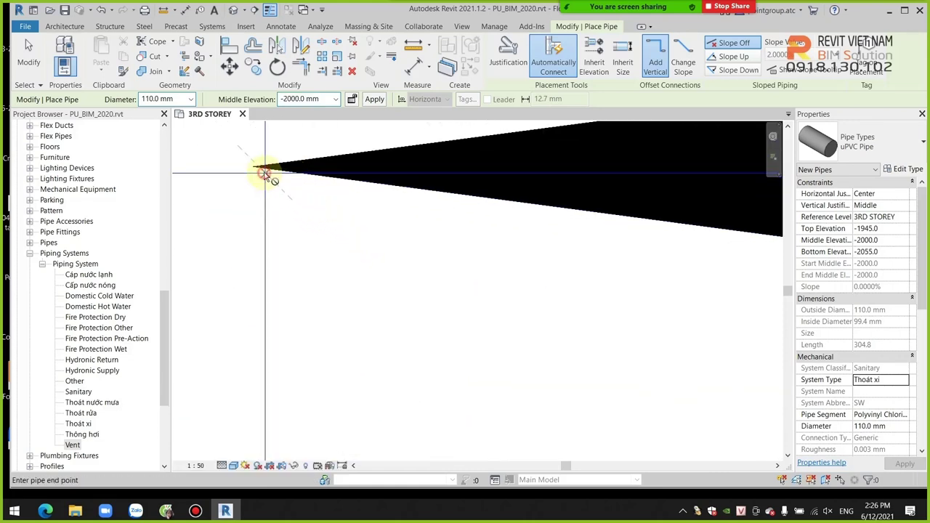
scroll(308, 193, down, 2)
scroll(311, 194, down, 3)
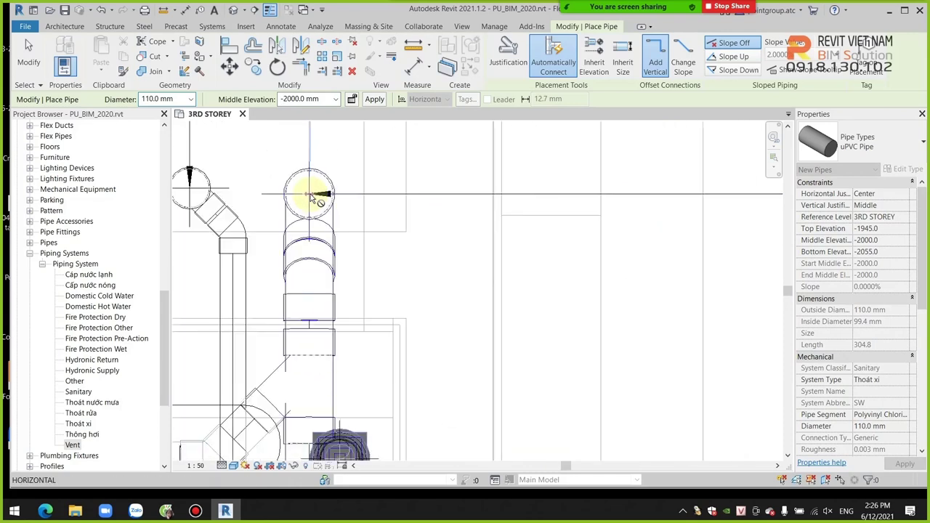
click(320, 99)
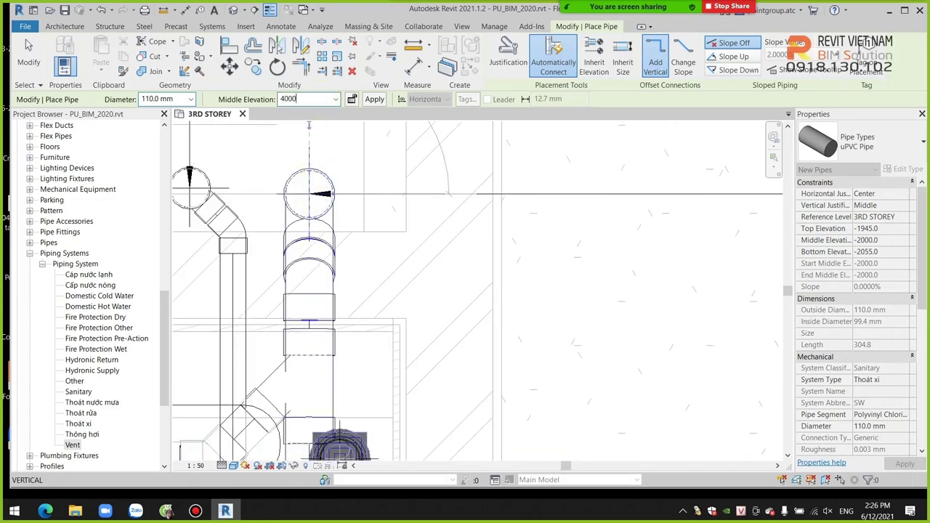
text(4000)
key(Return)
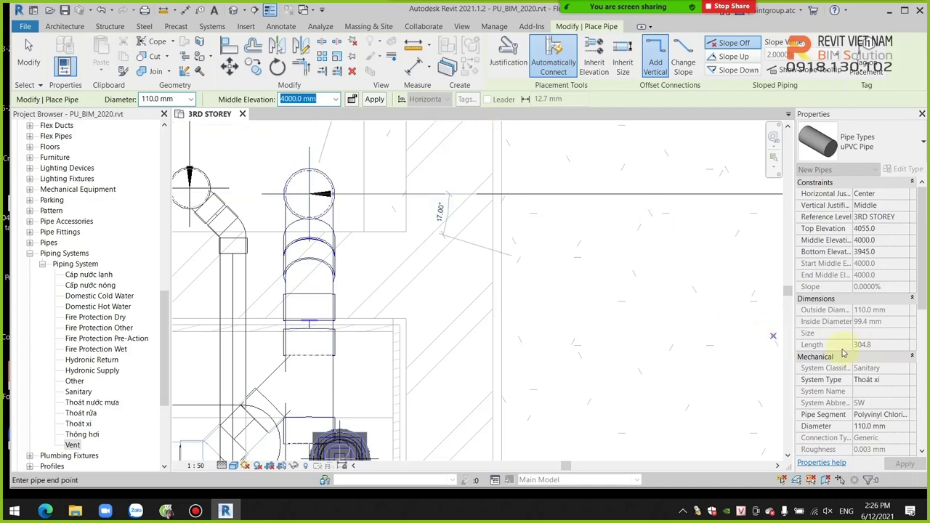
click(905, 384)
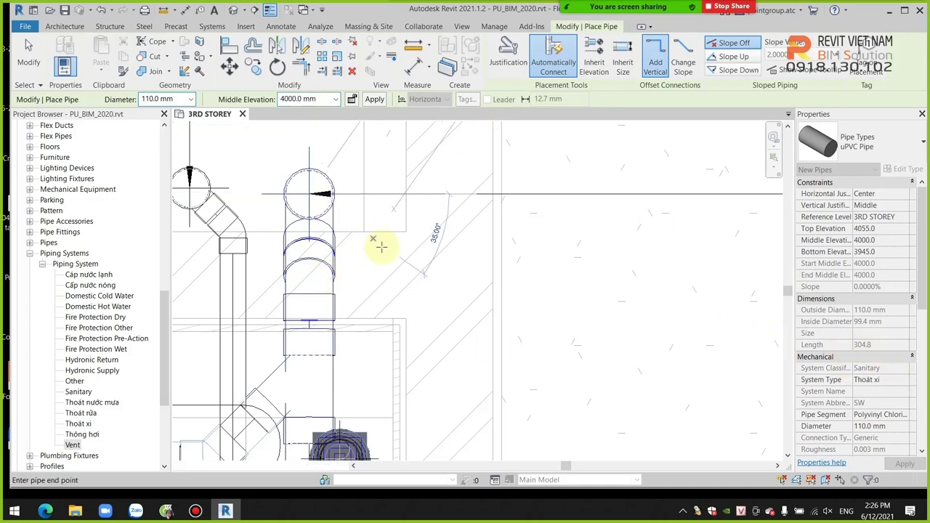
key(Escape)
key(Escape)
scroll(320, 194, up, 5)
scroll(438, 267, down, 3)
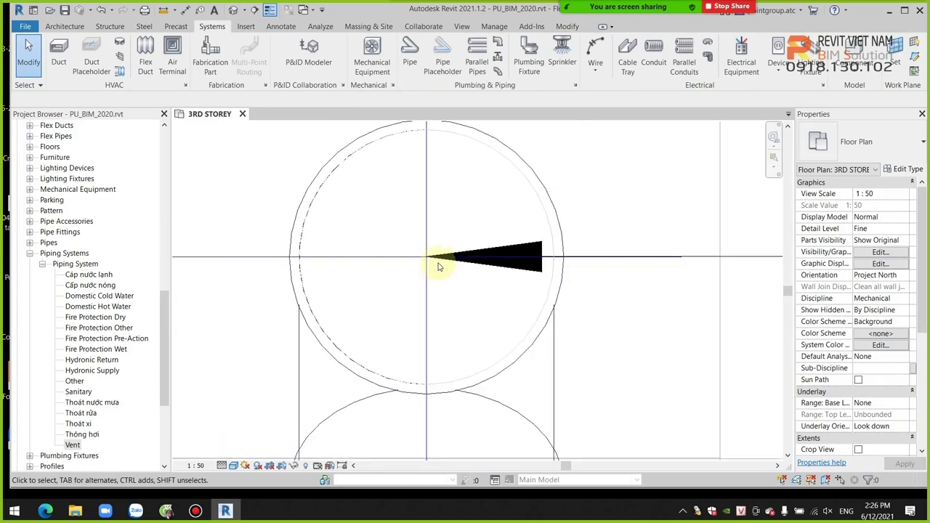
scroll(437, 267, down, 2)
scroll(438, 267, down, 1)
Start a new pipe with the Thoát rửa system type.
click(409, 65)
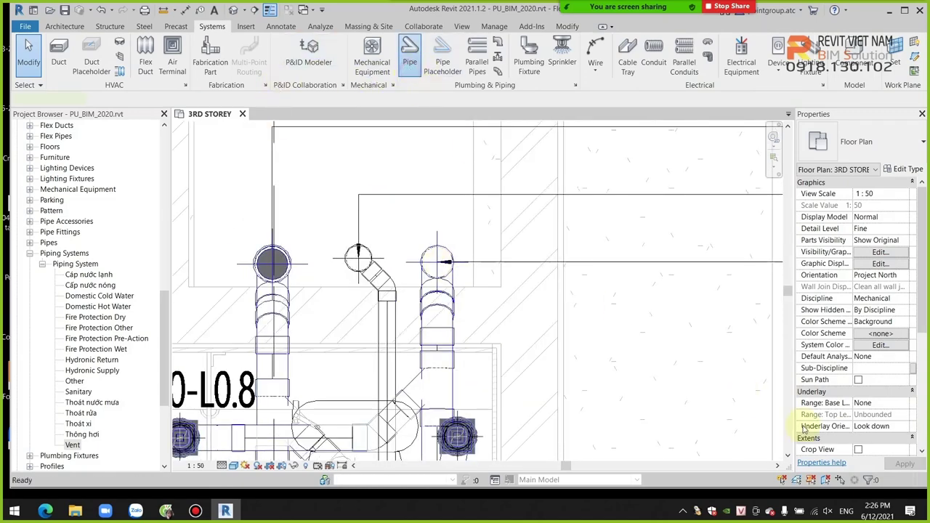
click(905, 382)
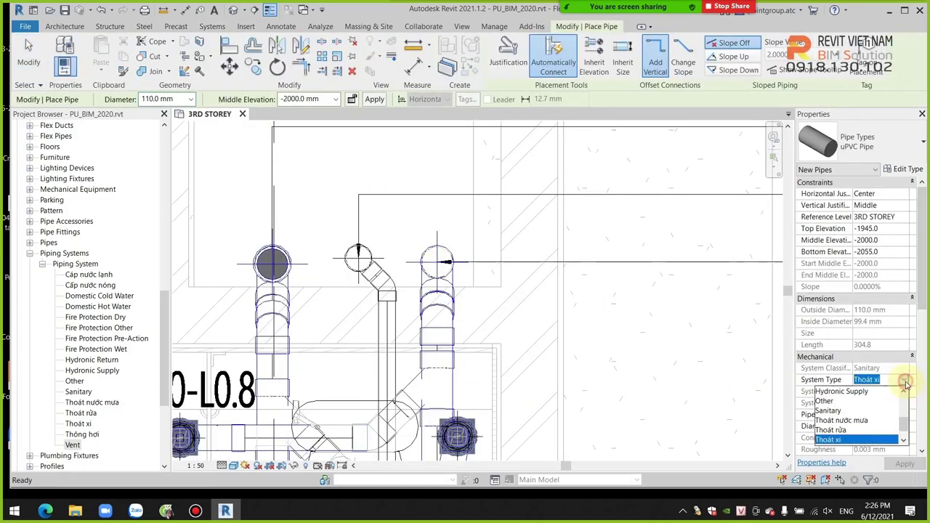
click(875, 429)
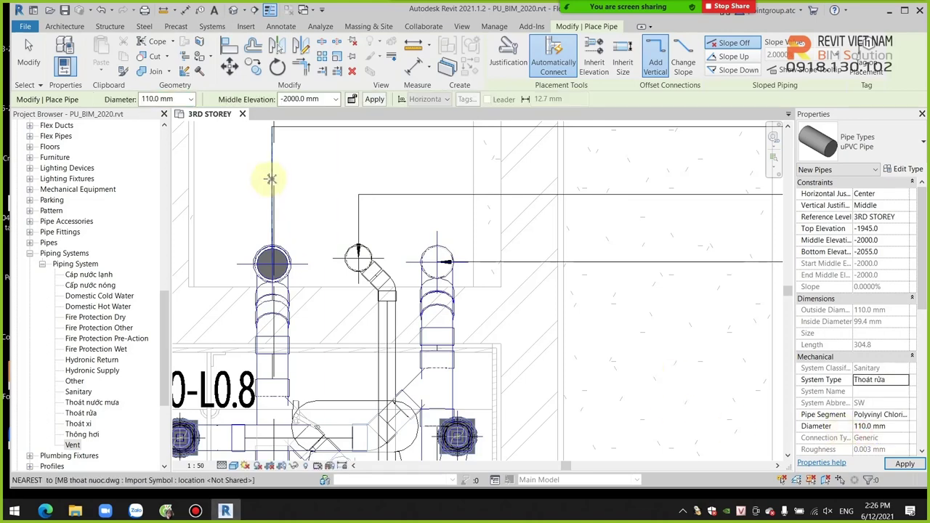
scroll(426, 251, up, 5)
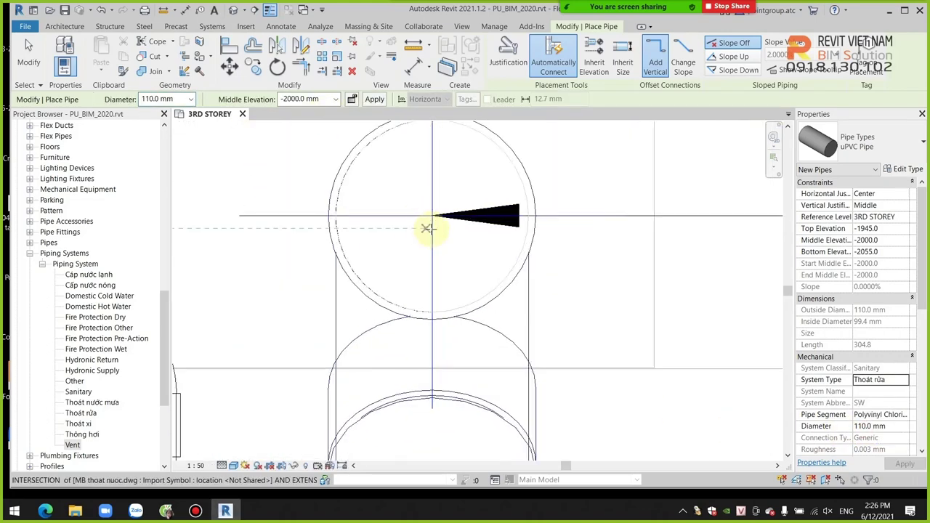
Draw the riser from the SW-R1 point up to a 4000 mm middle elevation.
click(432, 206)
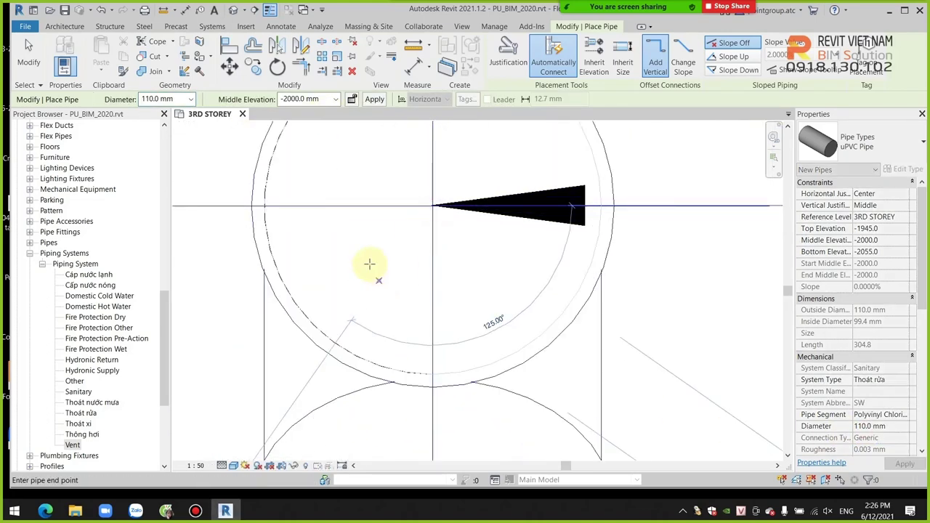
click(316, 99)
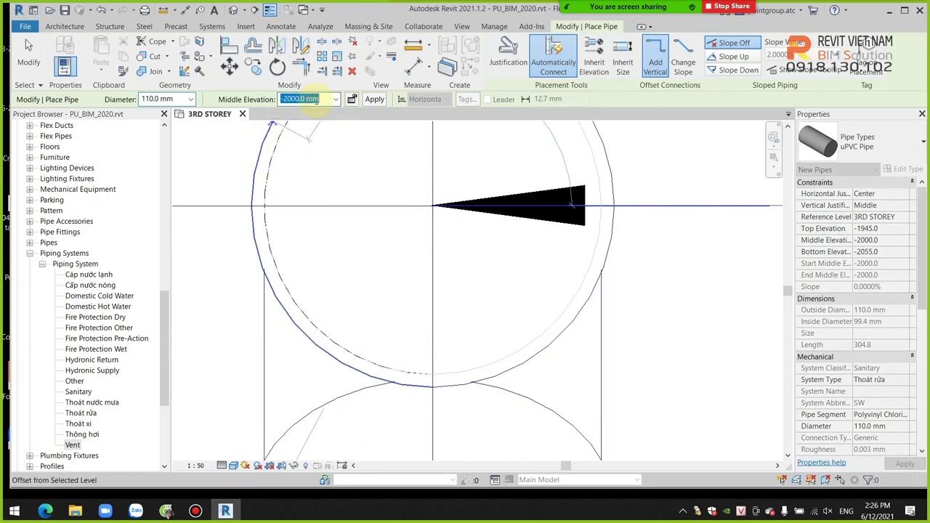
text(4m)
key(Return)
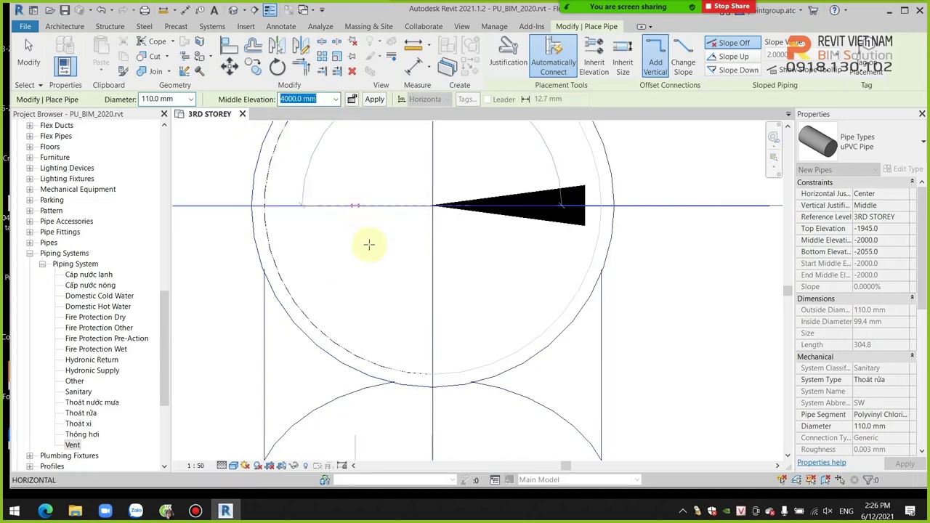
click(374, 100)
scroll(456, 245, down, 5)
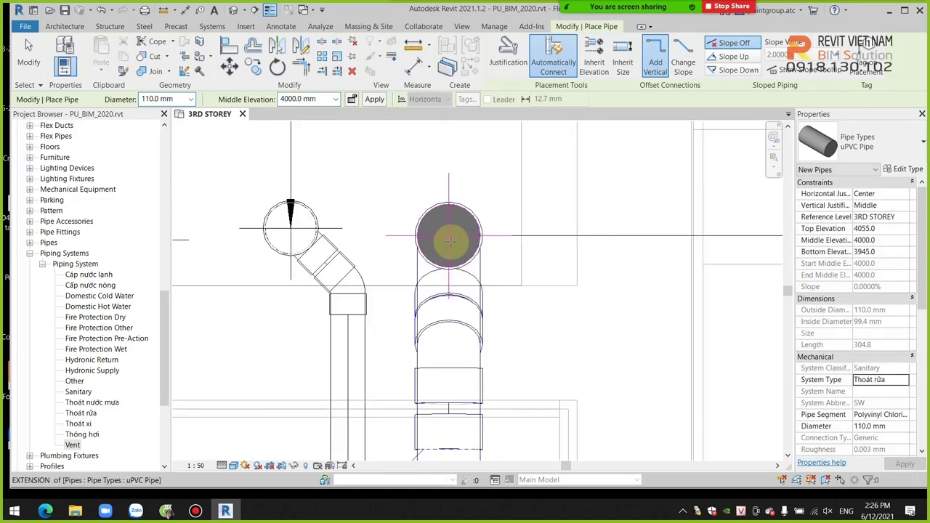
scroll(452, 232, down, 1)
key(Escape)
key(Escape)
scroll(444, 228, down, 3)
Select the two shaft risers and open a BX section-box 3D view of them.
middle_drag(465, 280, 531, 273)
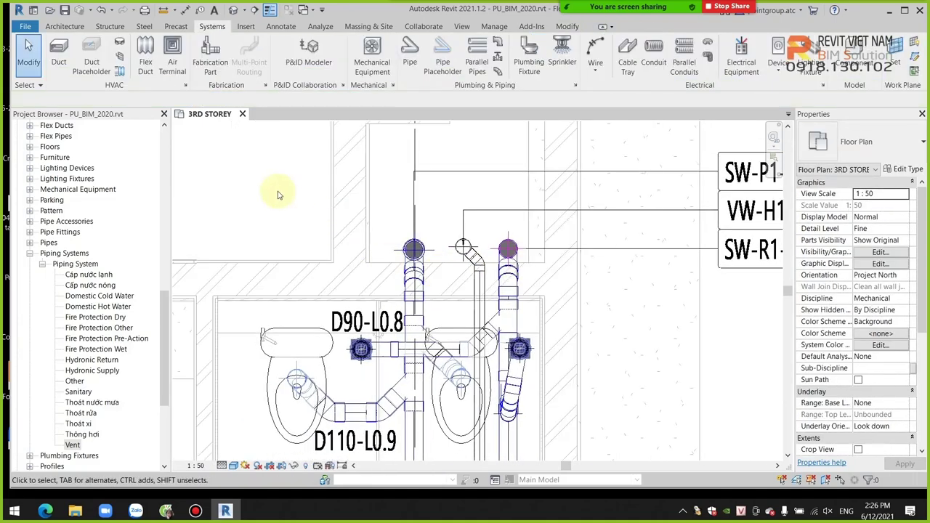
click(525, 267)
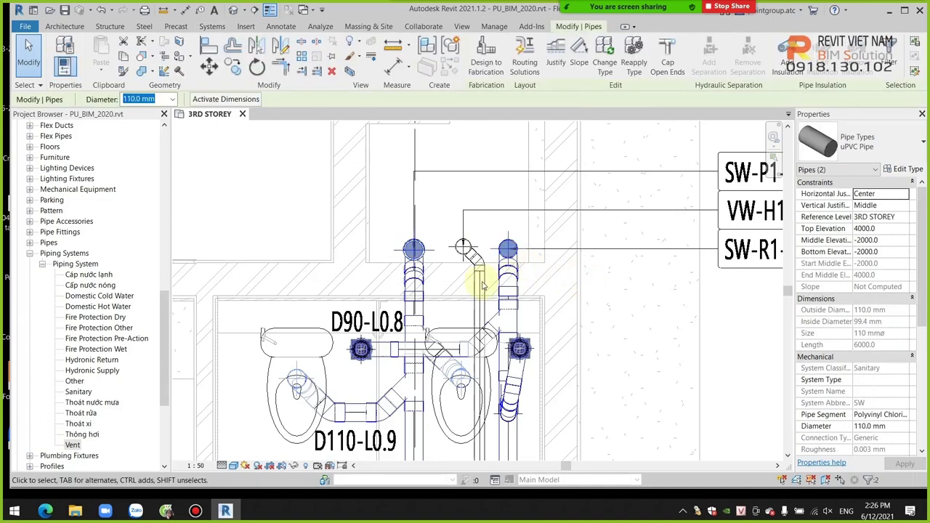
key(b)
key(x)
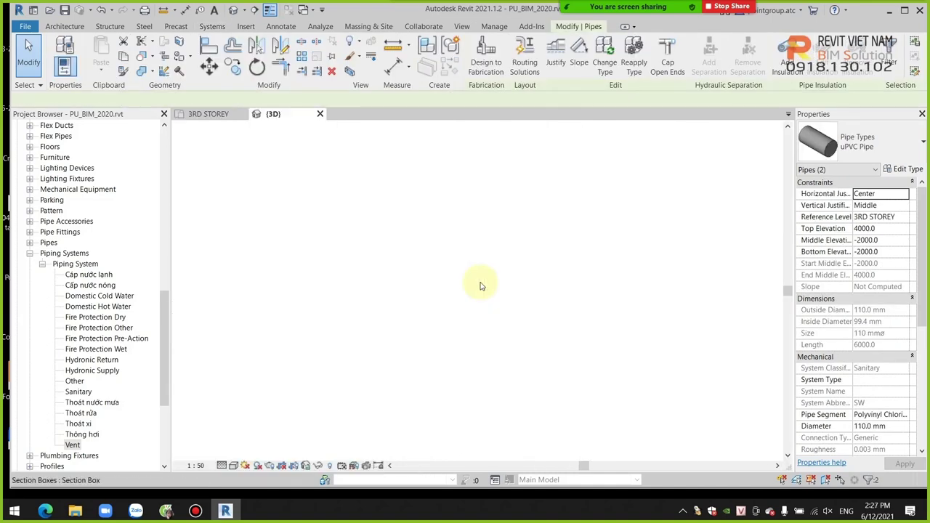
mouse_move(480, 282)
shift+middle_down()
mouse_move(487, 321)
mouse_move(450, 355)
mouse_move(482, 380)
mouse_move(582, 363)
shift+middle_up()
Inspect the vent and drain risers in 3D, then return to the 3RD STOREY plan.
click(582, 363)
scroll(465, 218, up, 3)
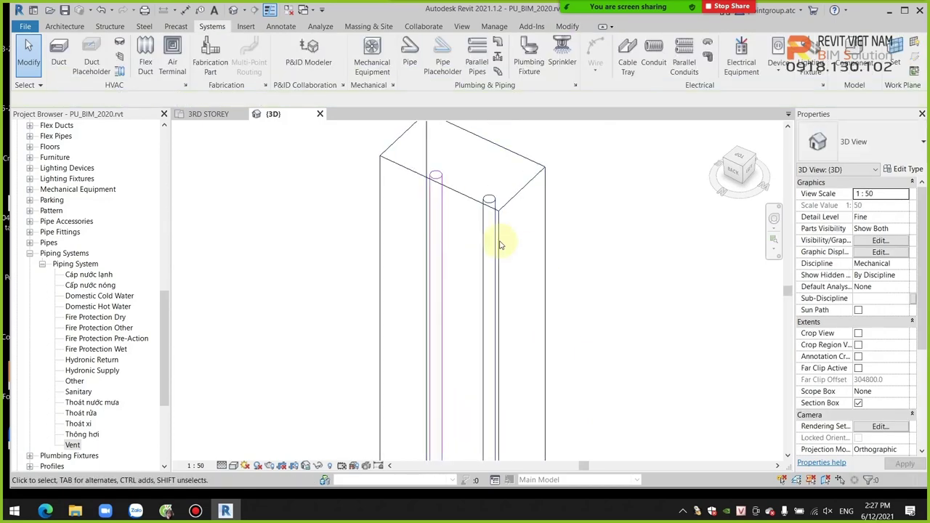
click(487, 243)
mouse_move(591, 305)
shift+middle_down()
mouse_move(555, 312)
mouse_move(571, 276)
shift+middle_up()
click(627, 277)
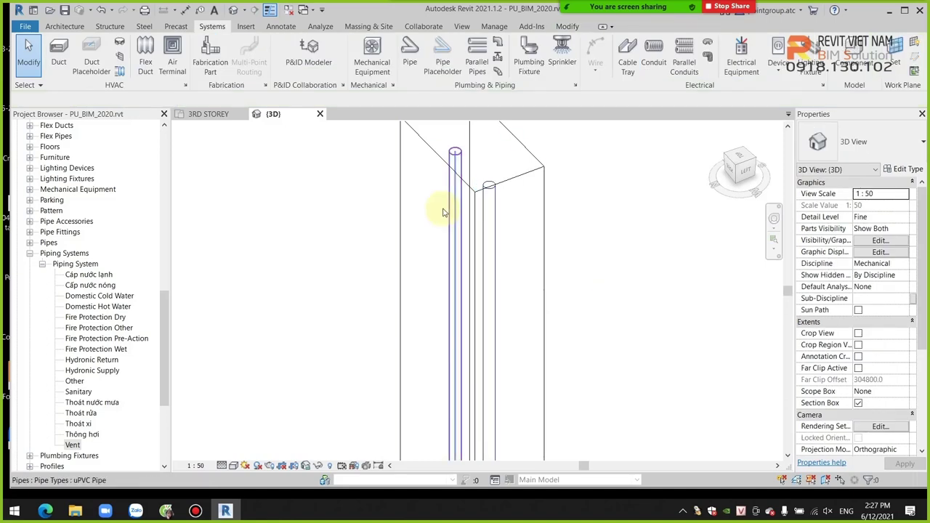
click(448, 194)
key(Escape)
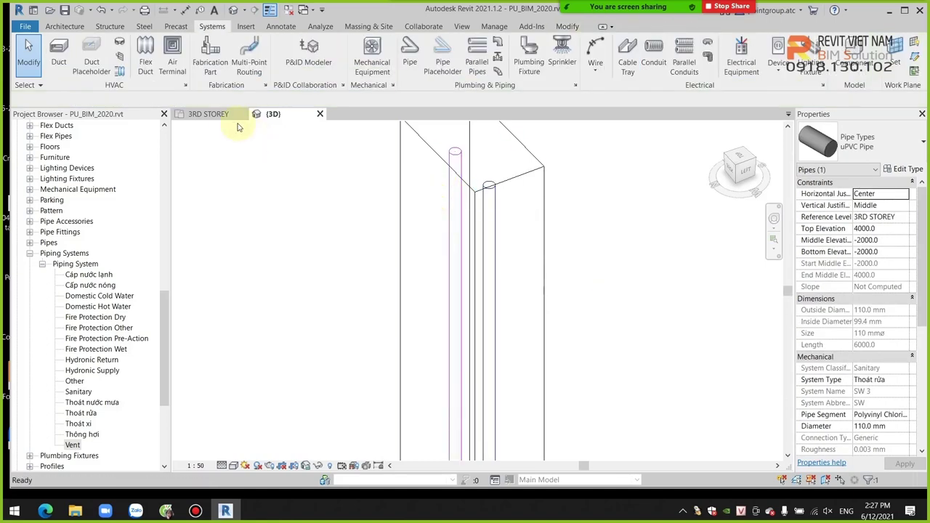
click(208, 114)
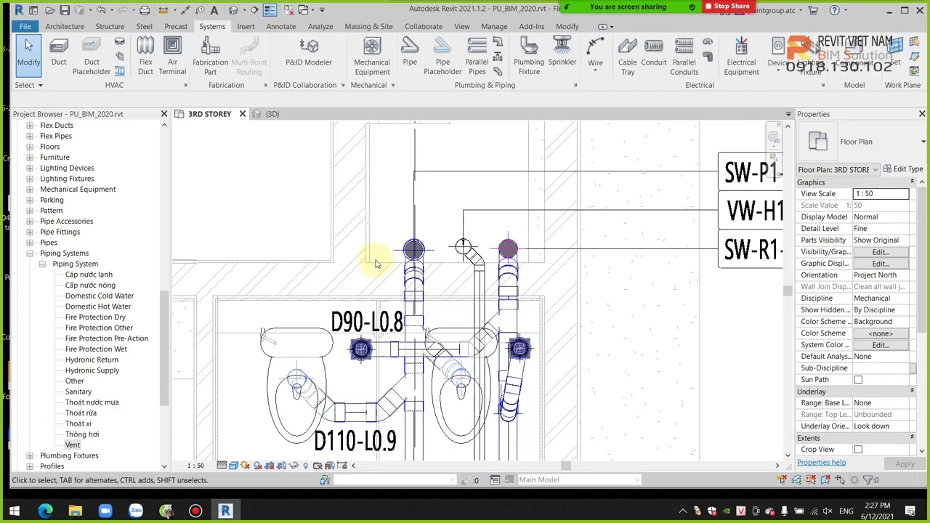
Frame both toilet groups in the 3RD STOREY plan and start a new pipe.
scroll(369, 262, down, 3)
middle_drag(373, 259, 377, 346)
scroll(368, 276, up, 1)
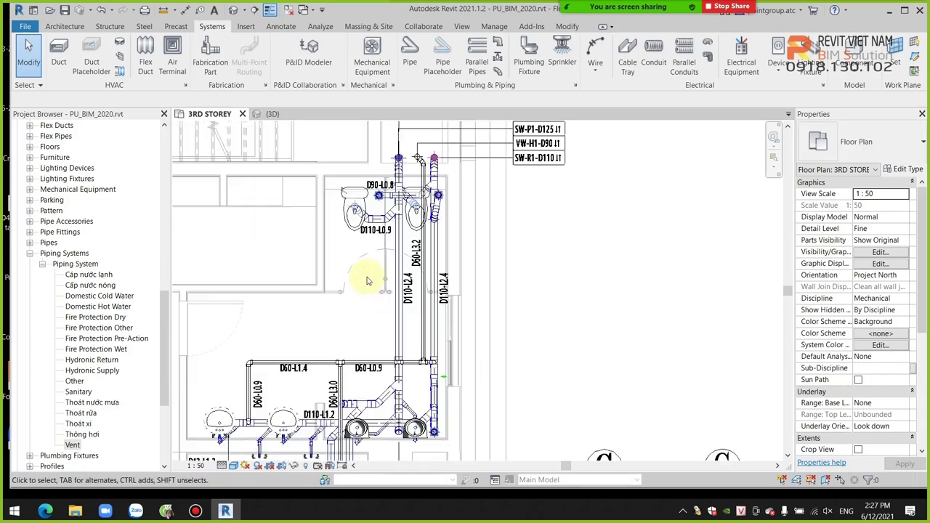
scroll(394, 276, up, 2)
scroll(419, 331, up, 1)
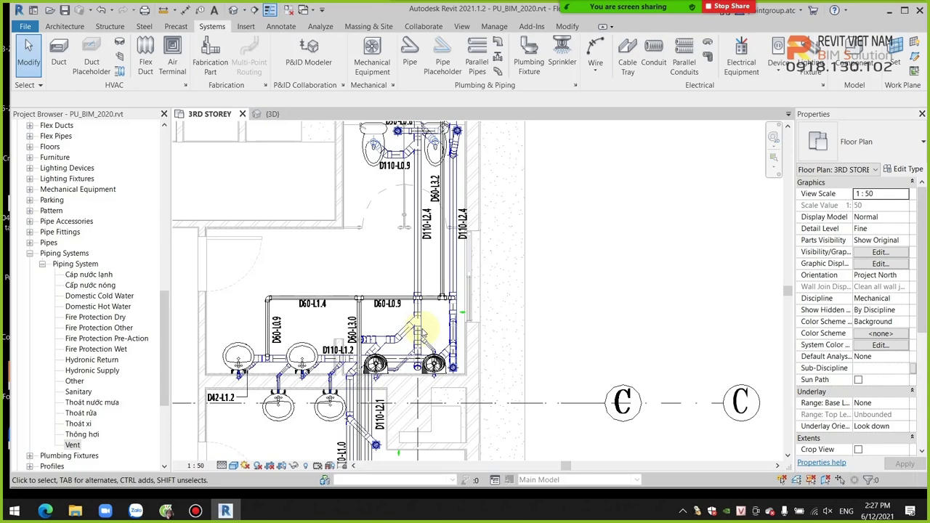
scroll(420, 330, down, 3)
scroll(415, 332, down, 1)
ctrl+scroll(414, 332, down, 2)
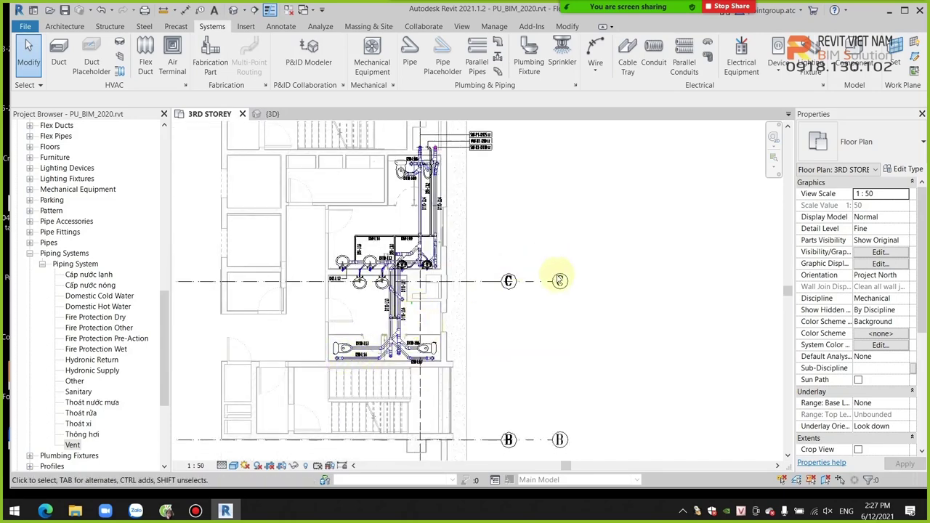
scroll(378, 363, down, 1)
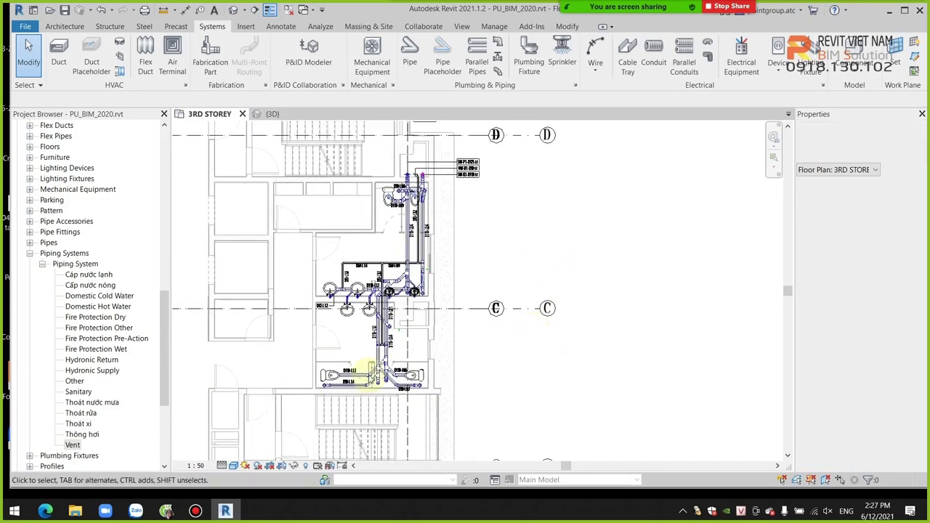
scroll(374, 327, up, 2)
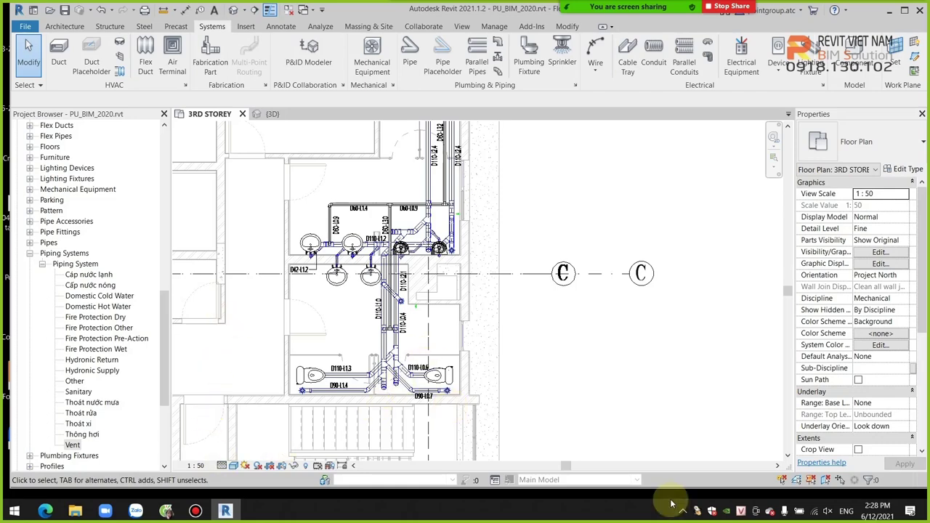
middle_drag(621, 362, 594, 433)
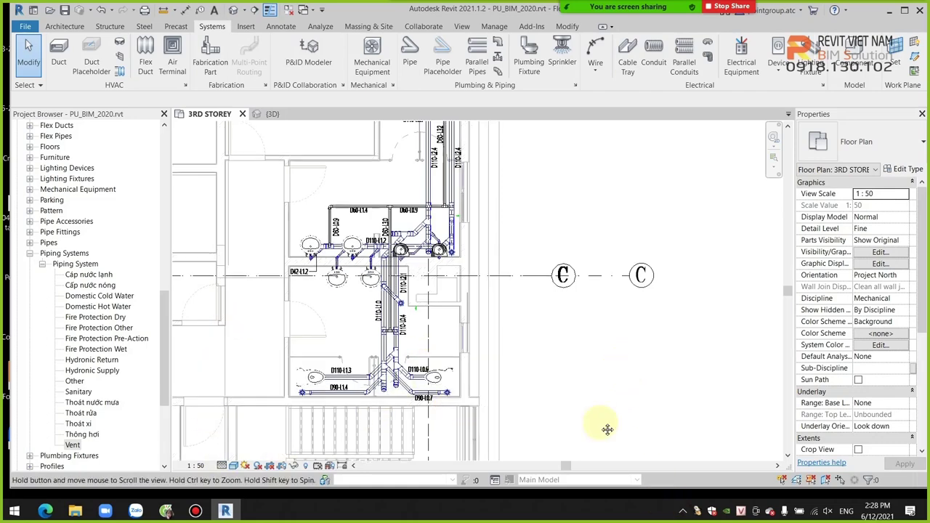
scroll(574, 320, down, 2)
middle_drag(617, 280, 574, 266)
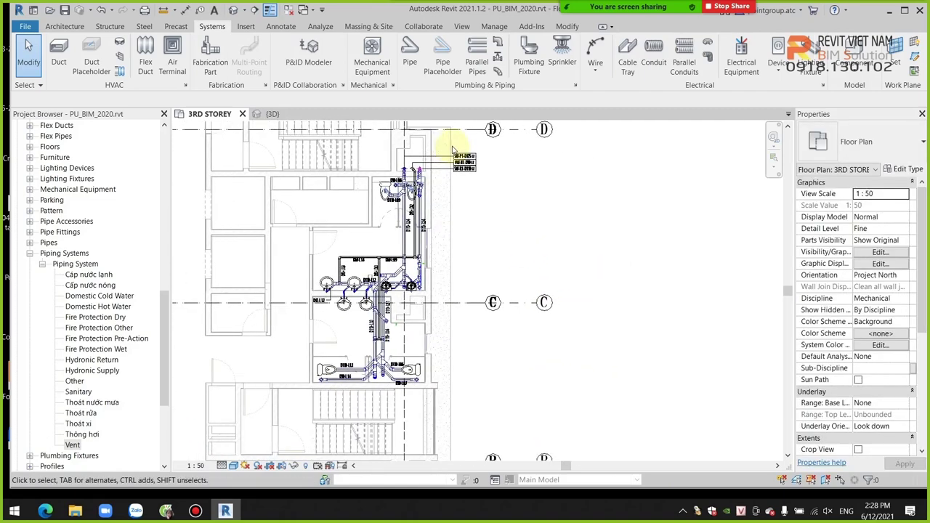
click(409, 53)
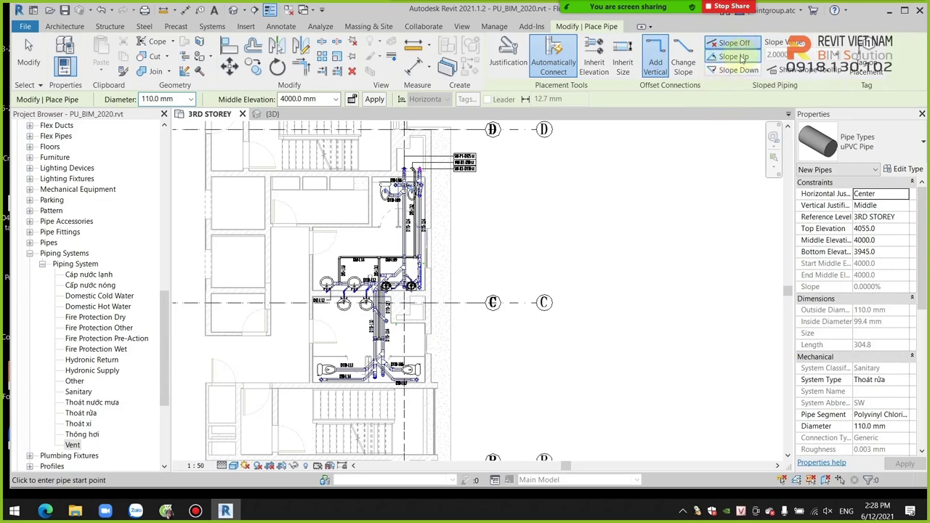
Enable downward sloped piping and keep the 2.0000% slope value.
click(750, 57)
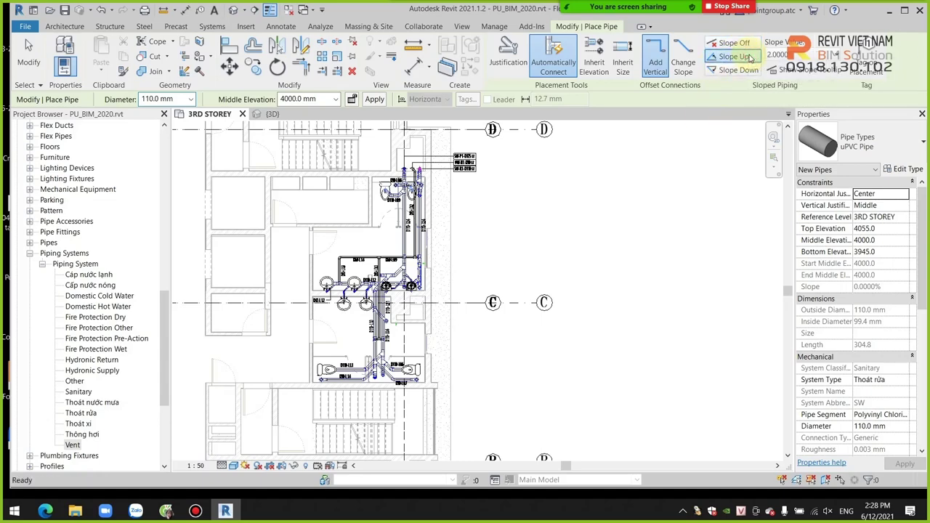
click(740, 72)
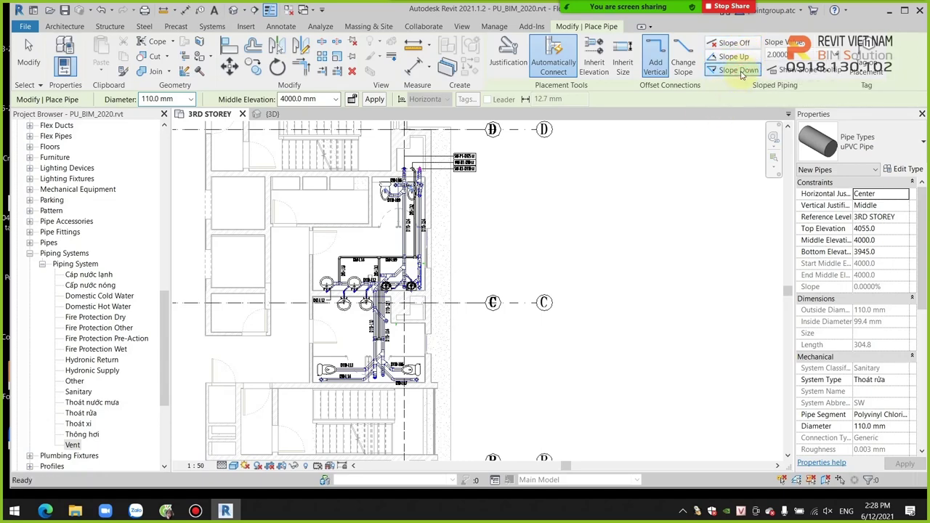
click(835, 57)
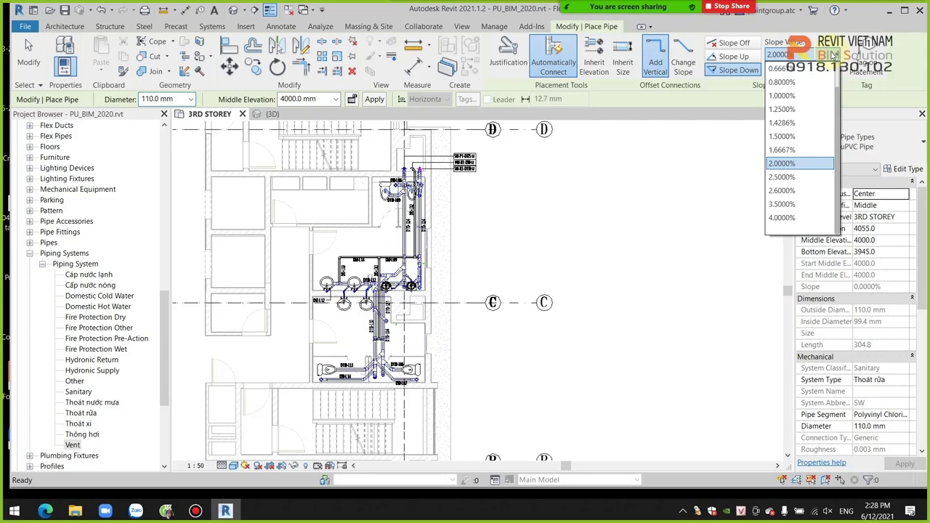
click(833, 57)
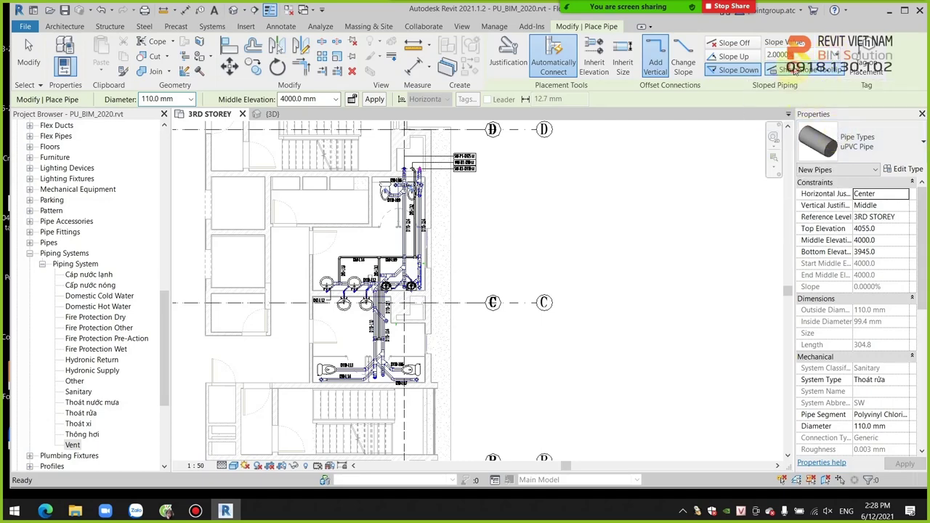
click(838, 56)
click(788, 106)
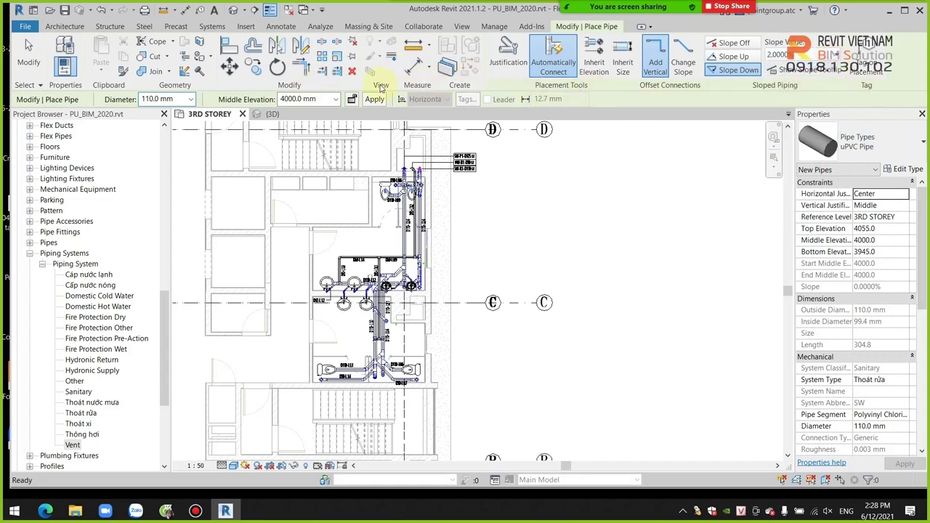
click(218, 29)
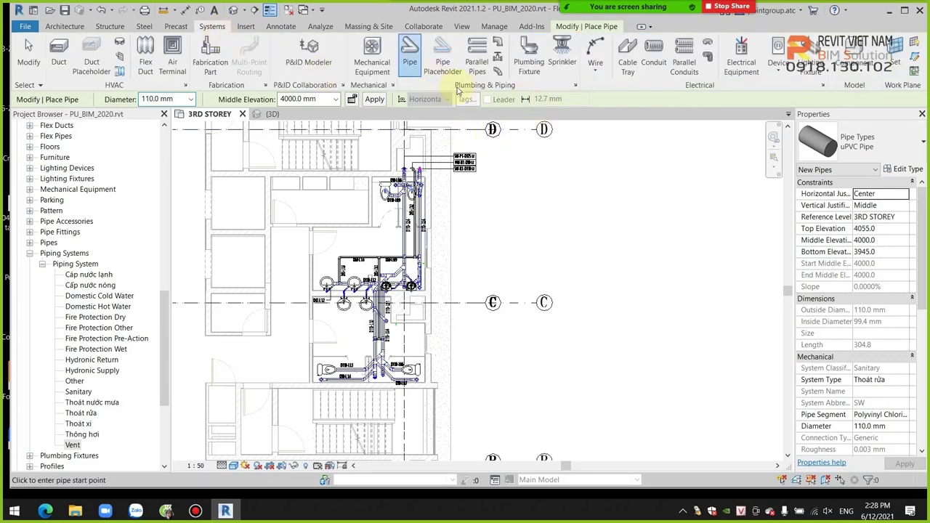
Add a 3.0000% slope under Mechanical Settings > Pipe Settings > Slopes.
click(575, 87)
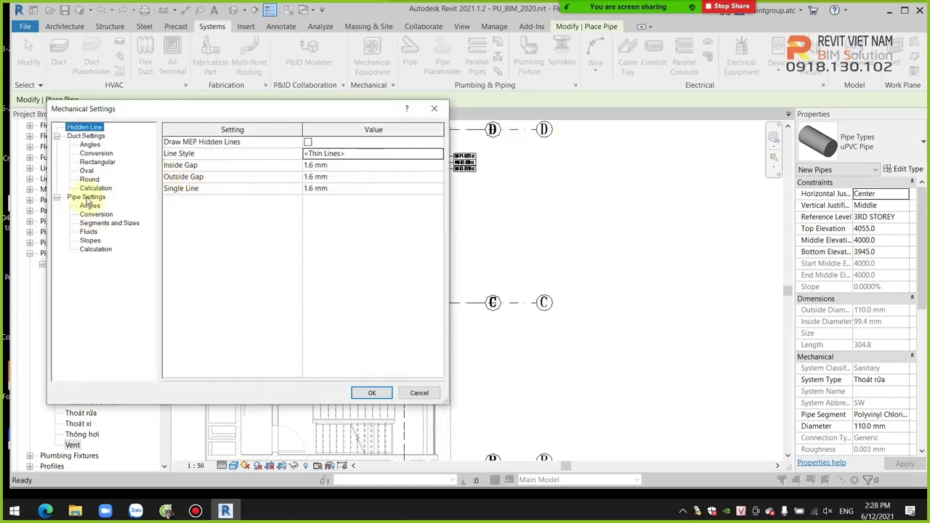
click(87, 197)
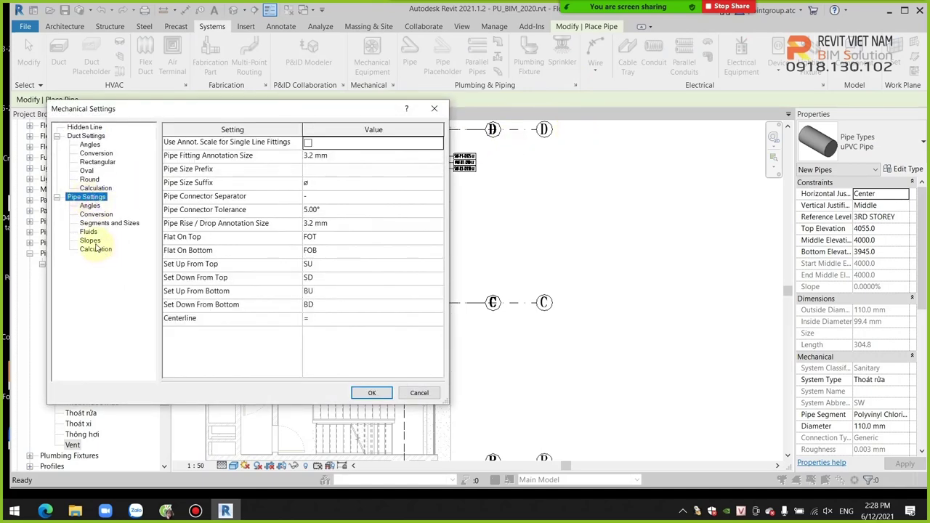
click(91, 241)
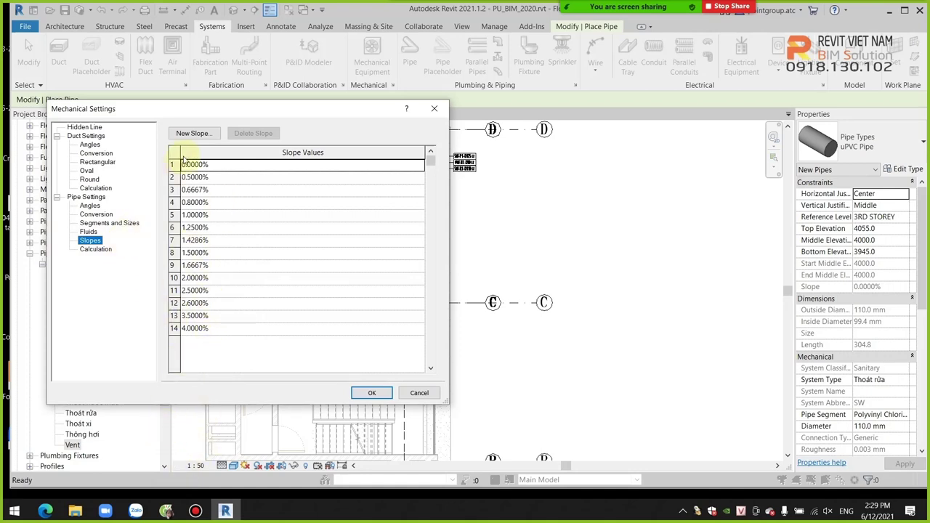
click(197, 134)
text(3)
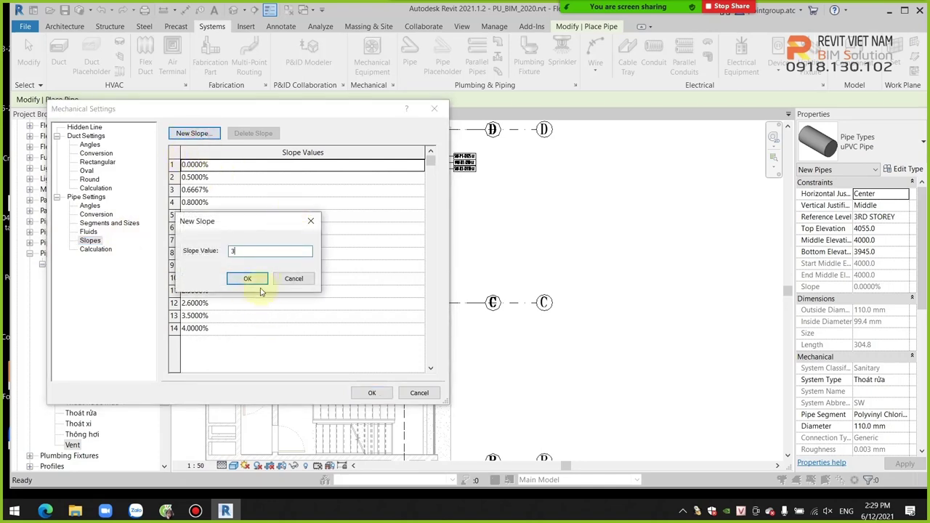
click(258, 281)
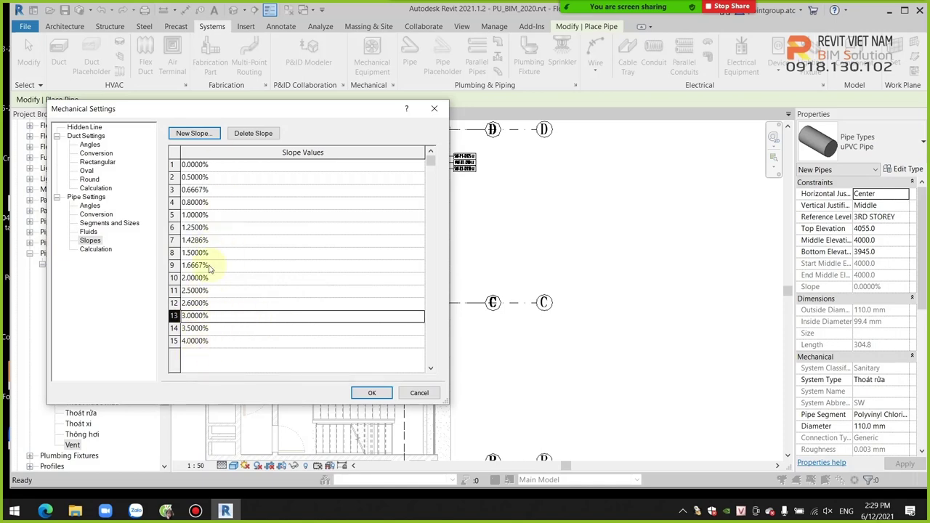
click(368, 393)
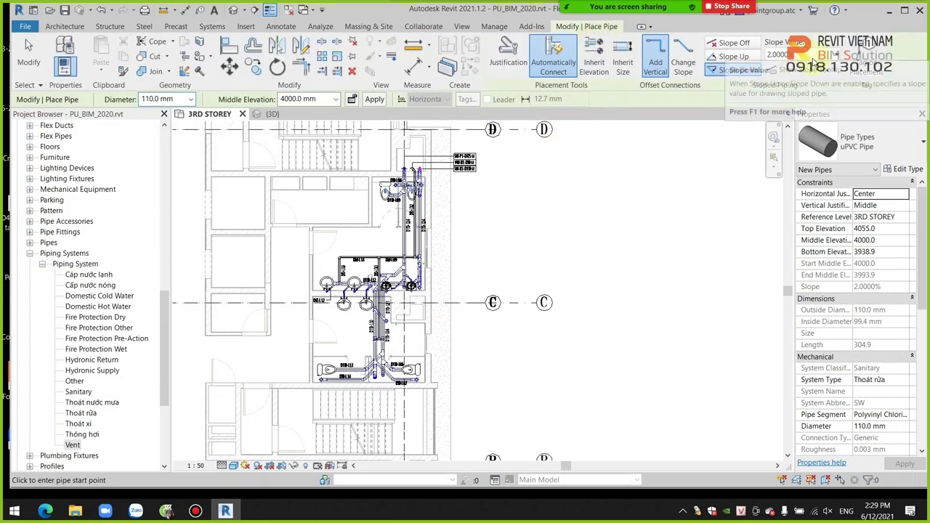
Keep the slope at 2.0000% and frame the toilets' D110-L1.3 and D90-L1.4 branches.
click(812, 56)
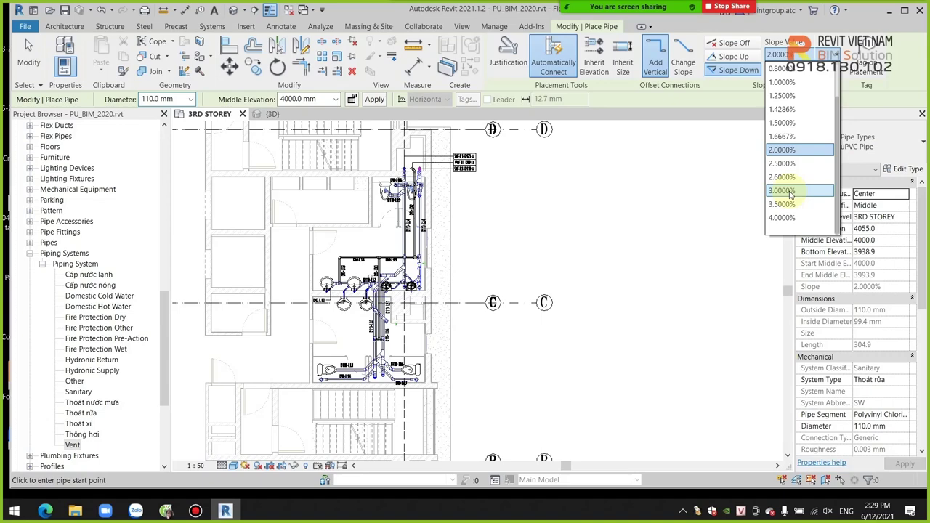
click(799, 58)
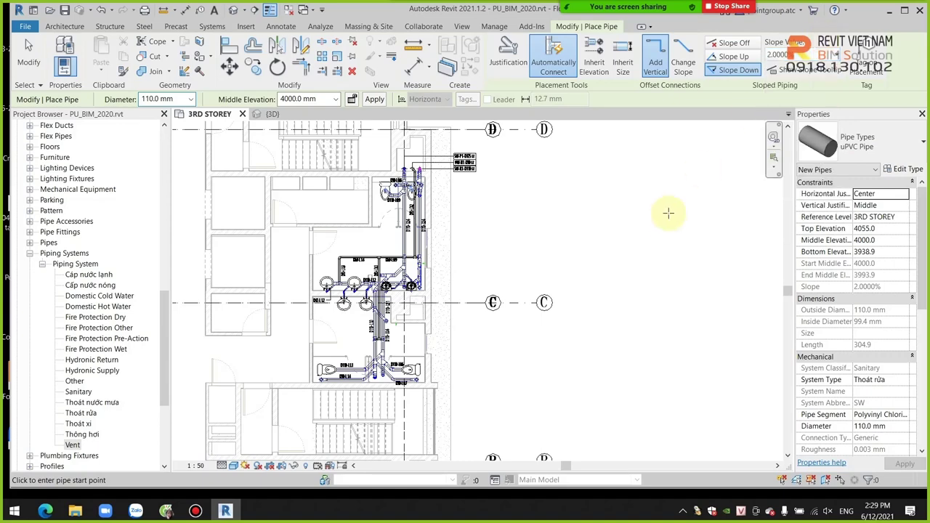
scroll(660, 227, down, 2)
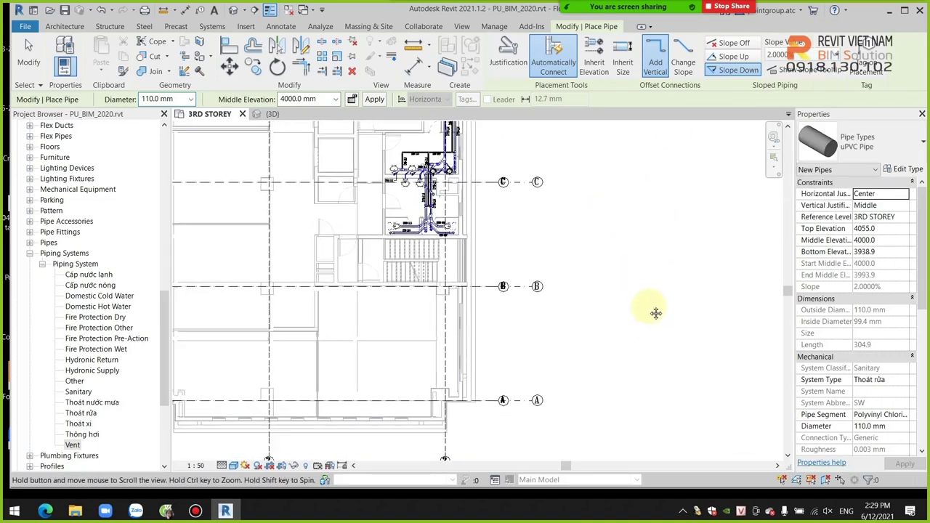
mouse_move(656, 311)
middle_down()
mouse_move(661, 319)
mouse_move(545, 327)
middle_up()
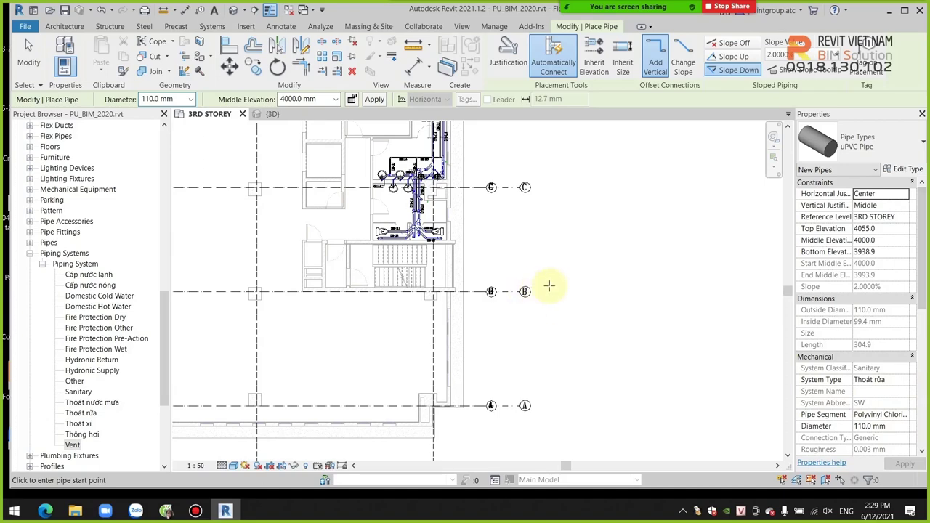
middle_drag(546, 284, 436, 319)
scroll(429, 318, up, 5)
key(Escape)
key(Escape)
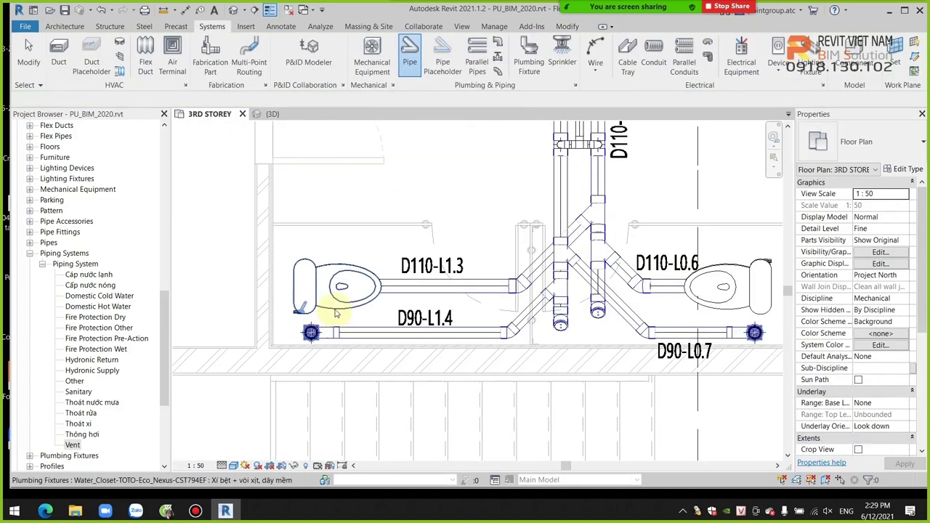
click(336, 314)
scroll(336, 312, up, 3)
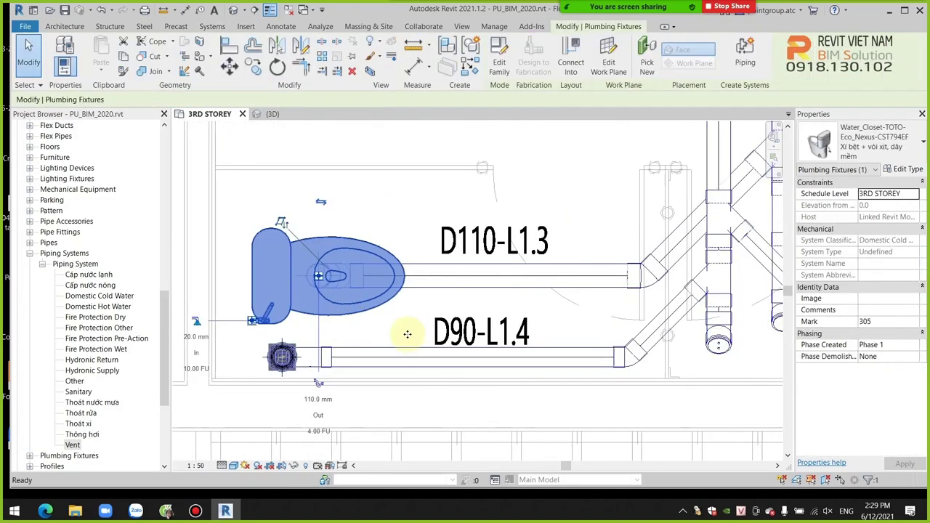
scroll(338, 296, down, 1)
scroll(342, 313, up, 1)
scroll(347, 321, down, 1)
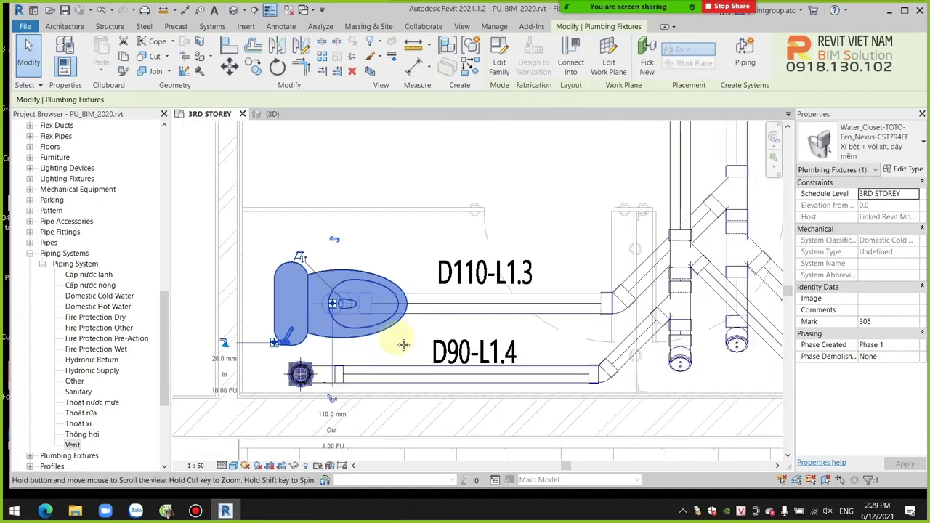
scroll(405, 344, up, 1)
scroll(313, 312, up, 1)
scroll(373, 327, down, 1)
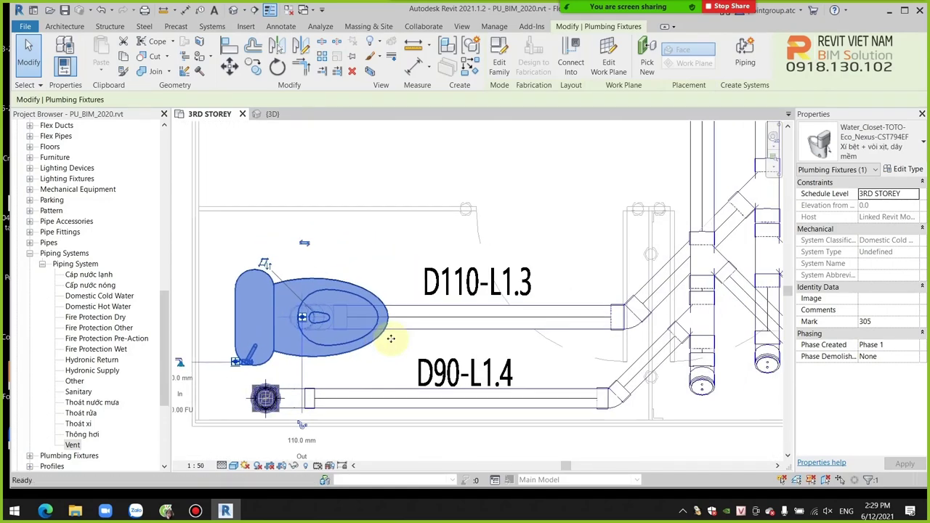
scroll(407, 350, down, 1)
scroll(422, 363, down, 2)
scroll(414, 356, down, 1)
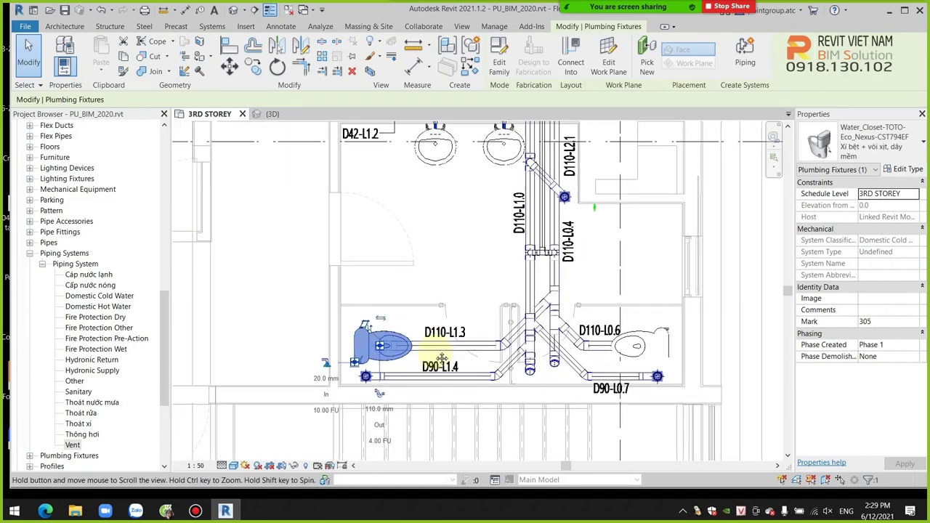
scroll(401, 359, up, 3)
scroll(402, 359, up, 2)
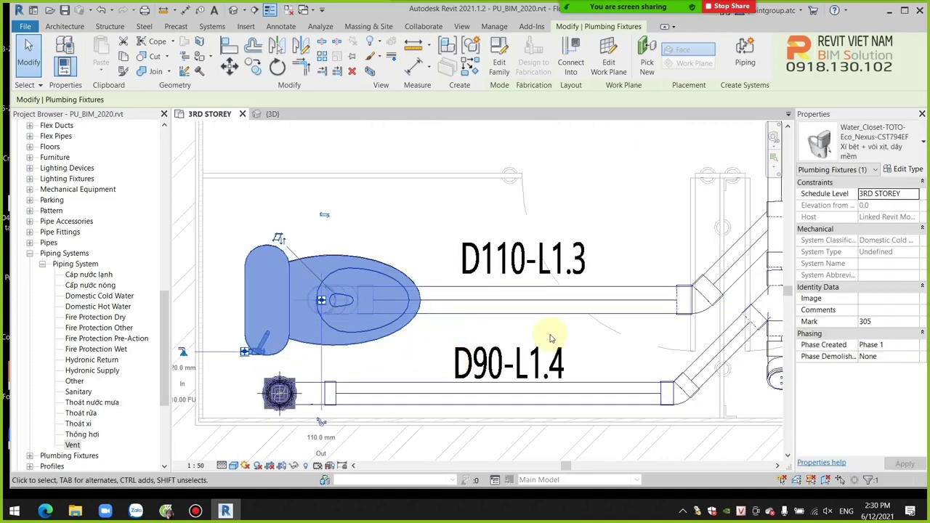
click(514, 204)
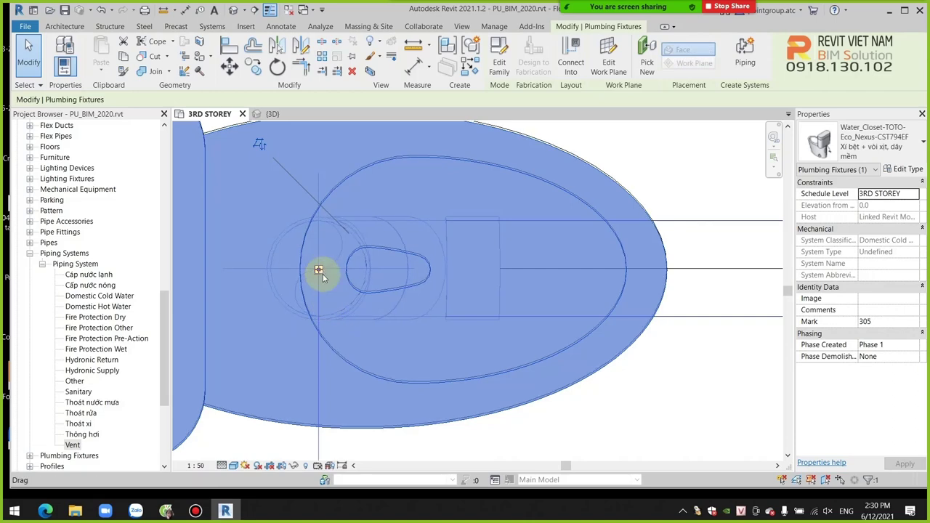
scroll(318, 270, down, 1)
scroll(318, 270, down, 3)
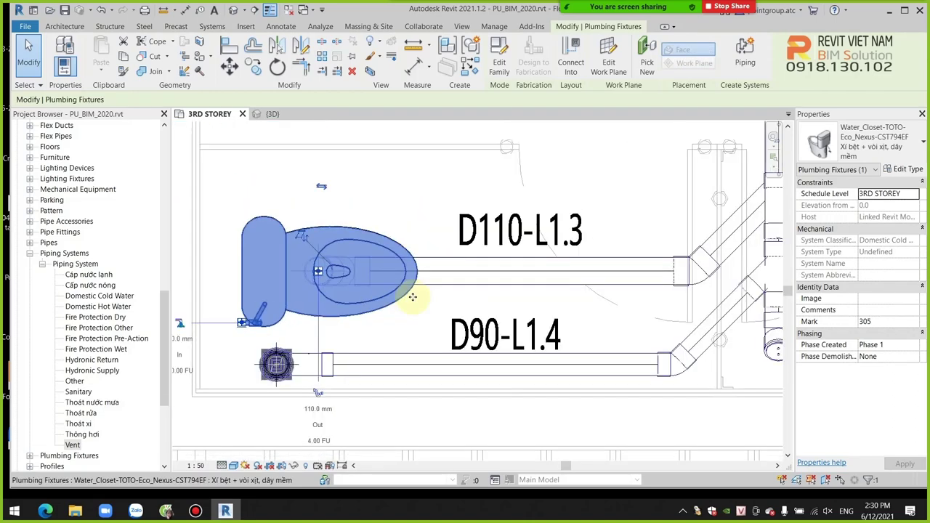
click(409, 341)
click(381, 339)
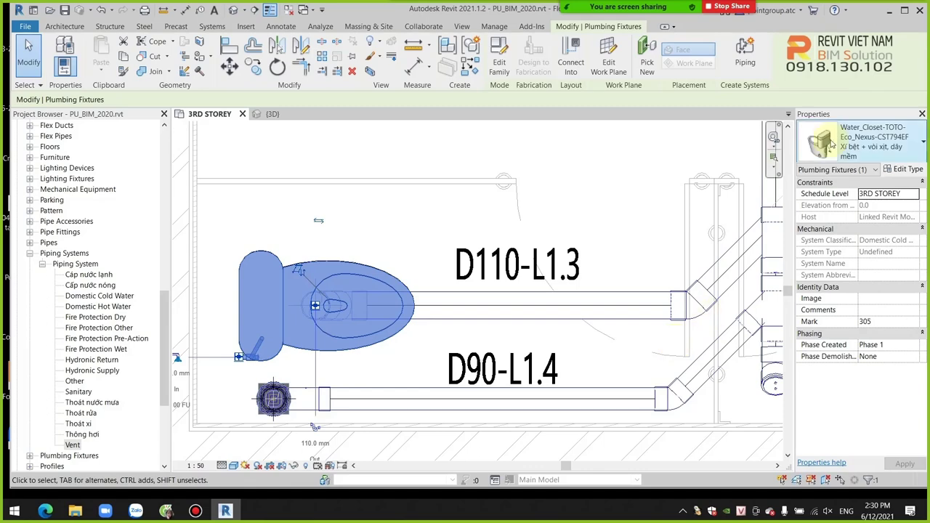
click(425, 191)
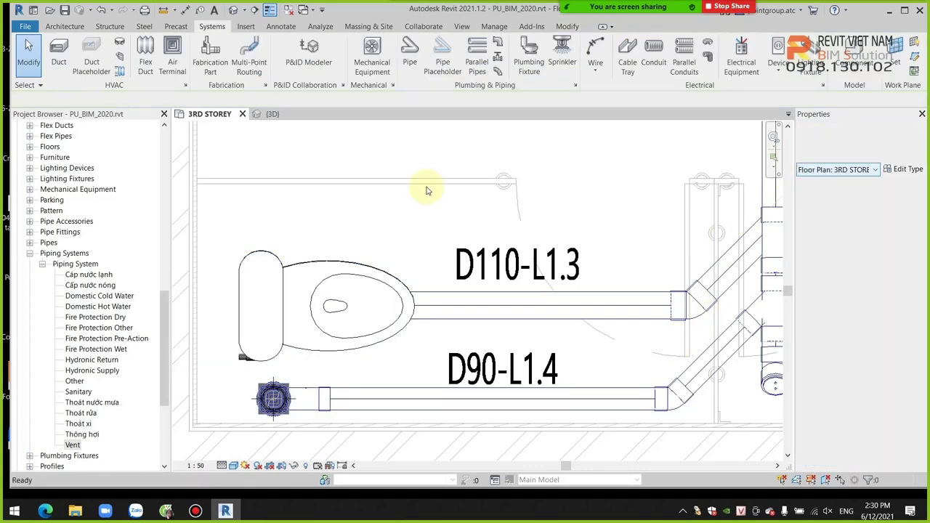
click(320, 311)
scroll(317, 311, up, 5)
scroll(317, 311, up, 2)
key(Escape)
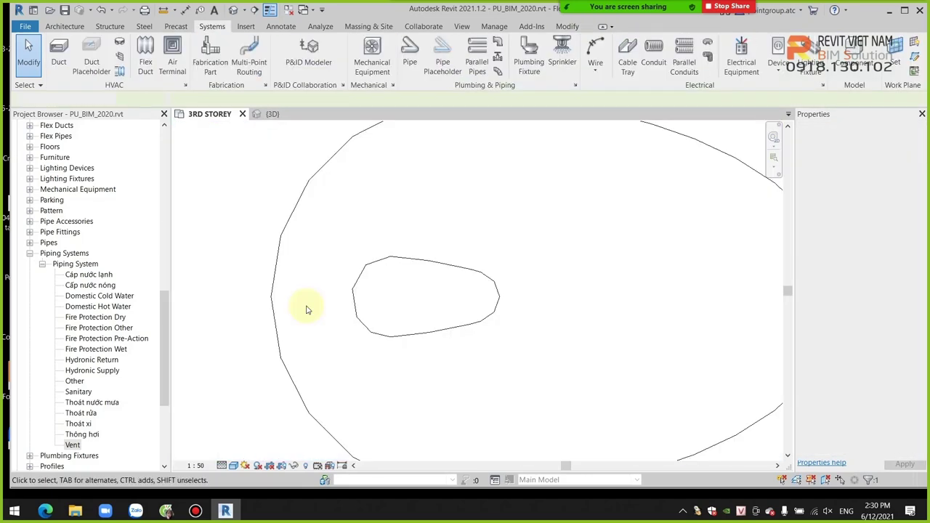
click(302, 298)
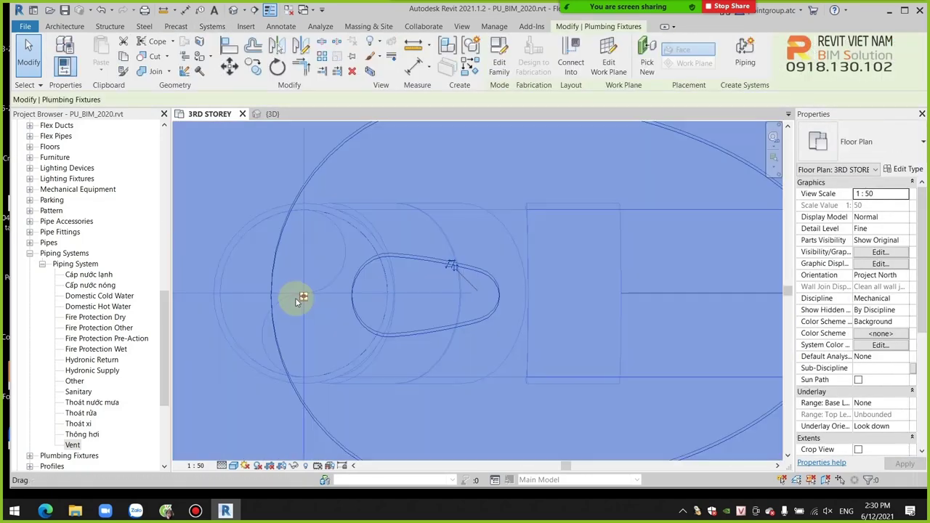
key(Escape)
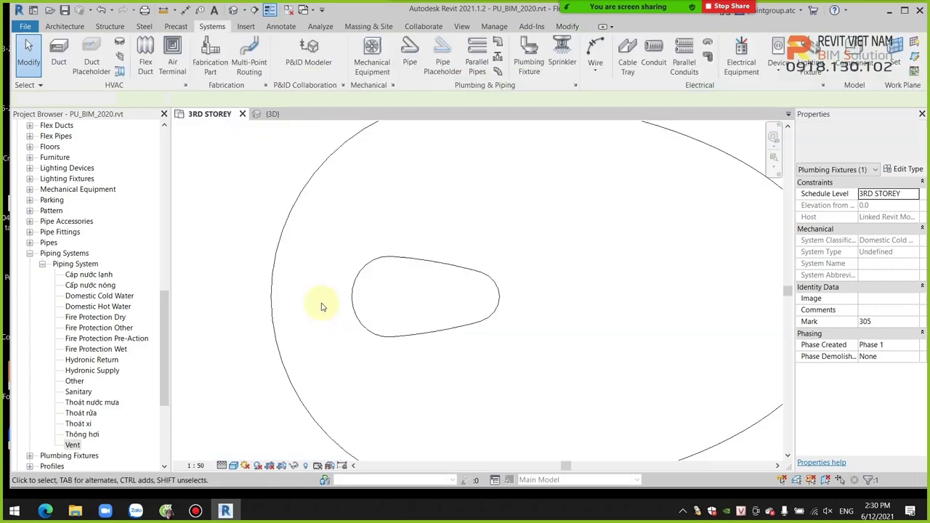
scroll(322, 305, down, 2)
scroll(322, 305, down, 2)
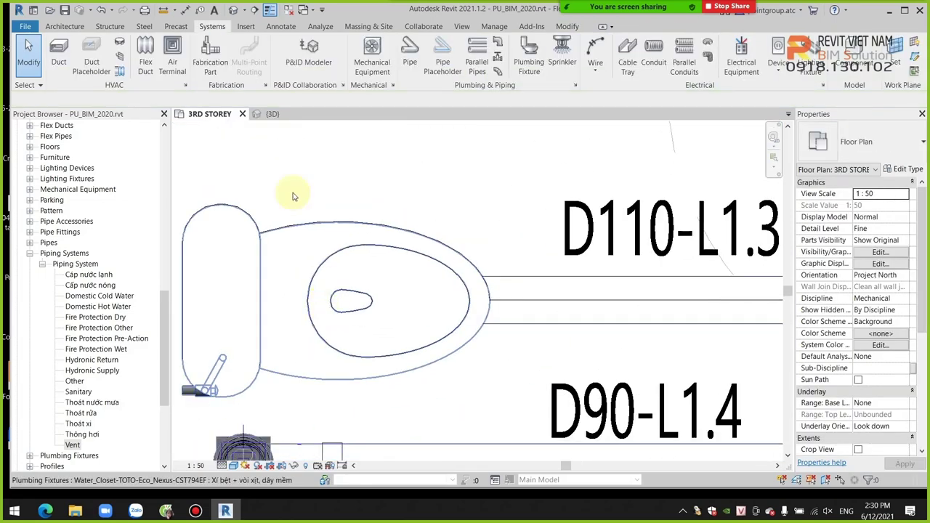
Start a 110 mm uPVC pipe on the Thoát xí system and zoom to the toilet bowl.
click(410, 51)
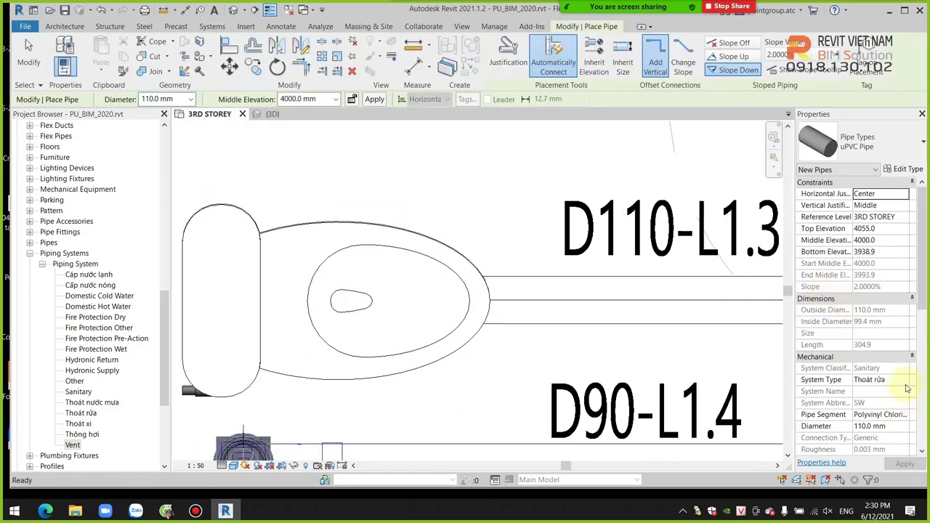
click(907, 379)
click(904, 379)
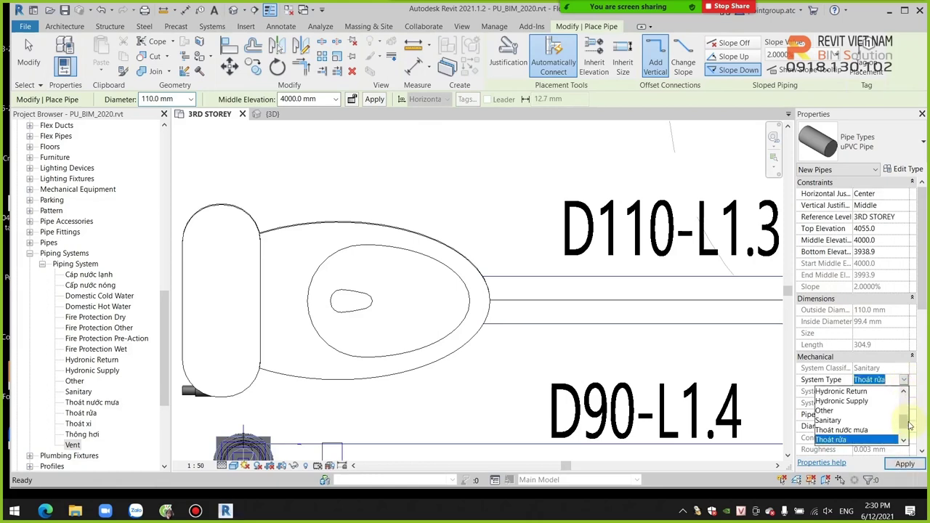
mouse_move(908, 425)
mouse_down()
mouse_move(905, 406)
mouse_move(905, 429)
mouse_up()
click(845, 421)
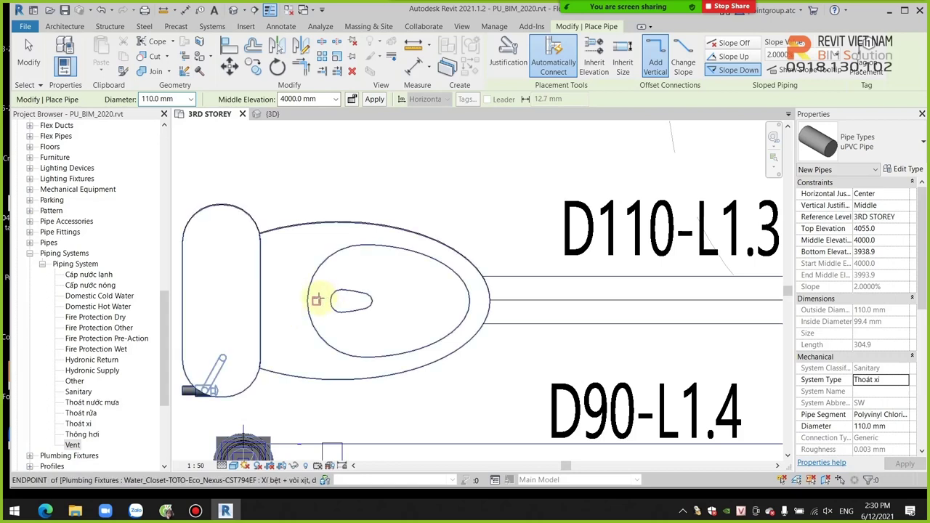
scroll(342, 305, up, 2)
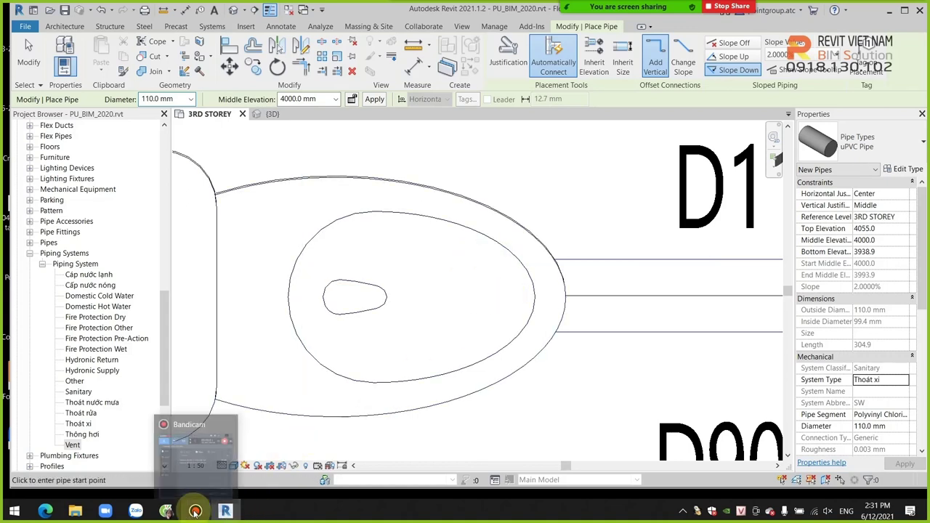
mouse_move(594, 66)
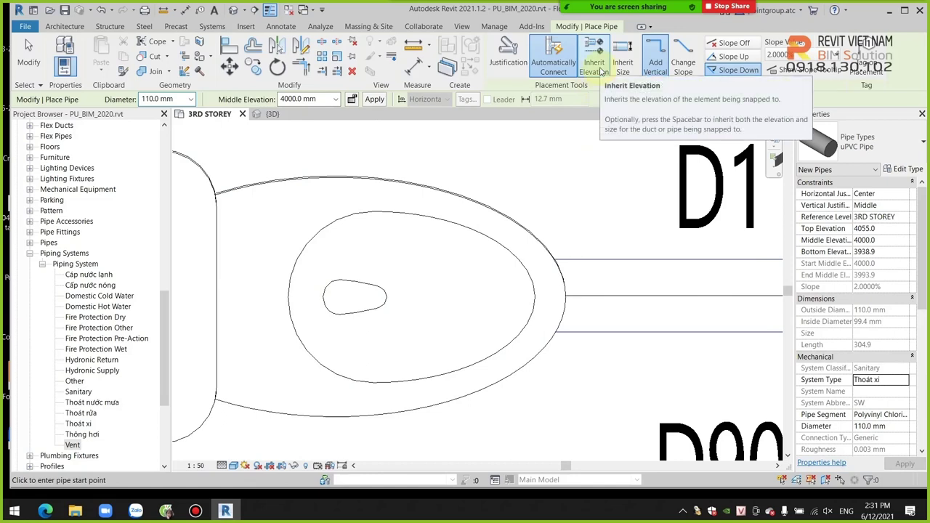
Turn on Inherit Elevation and start the pipe at the toilet outlet, at -83.4 mm.
click(599, 67)
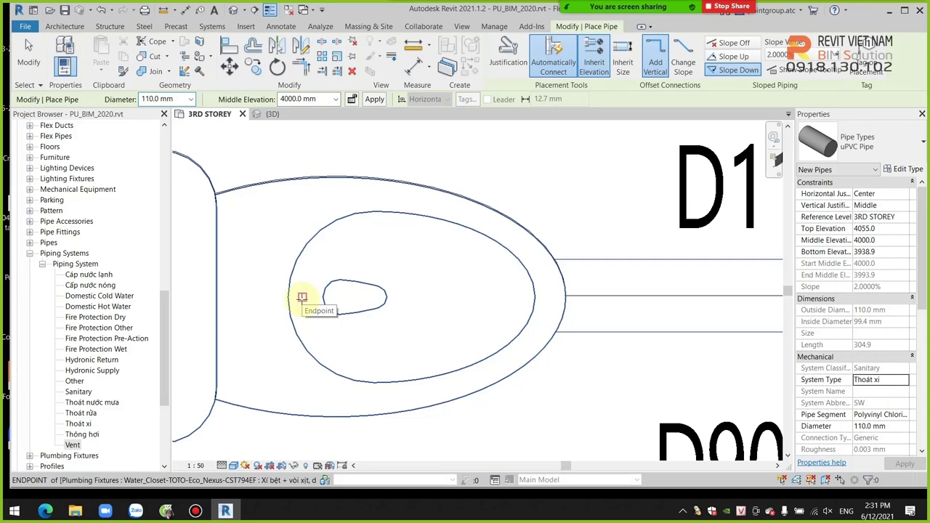
click(301, 297)
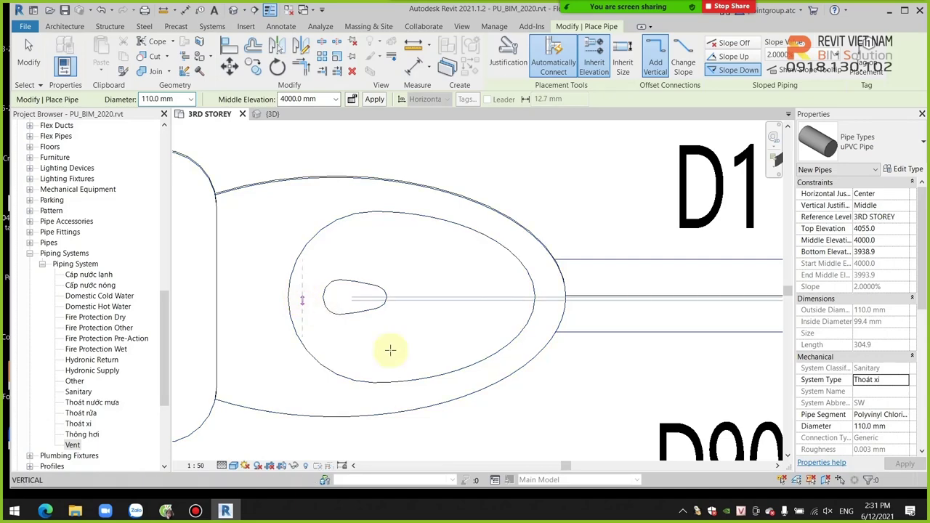
scroll(382, 339, down, 3)
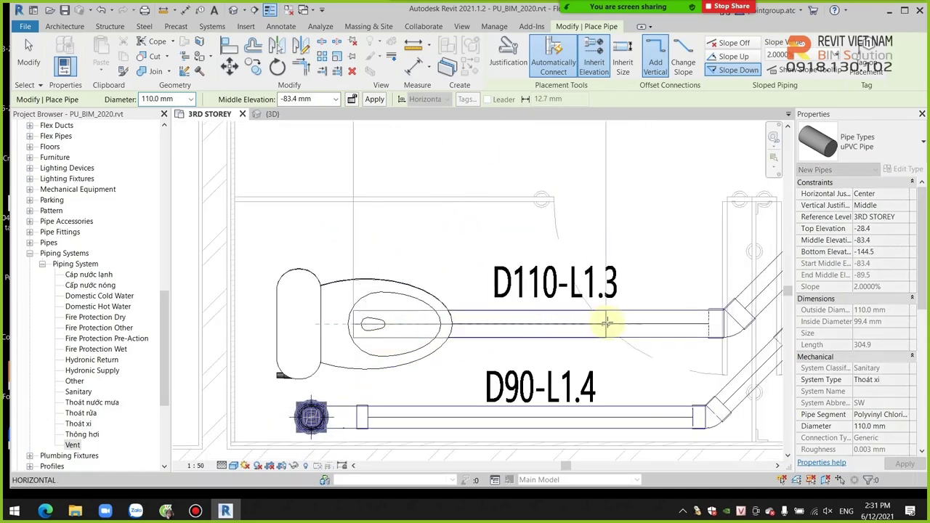
middle_drag(602, 322, 535, 327)
scroll(516, 349, down, 2)
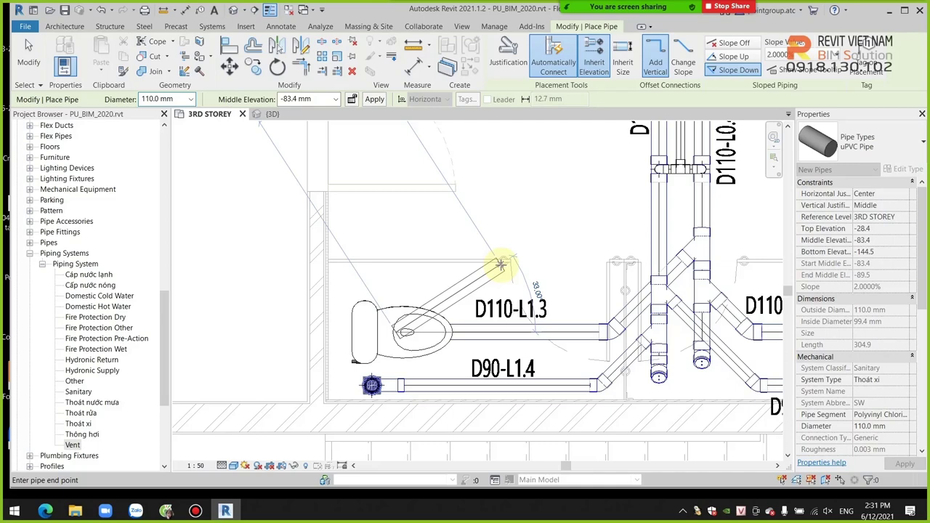
Enter -500 mm as the middle elevation for the toilet pipe run.
click(319, 100)
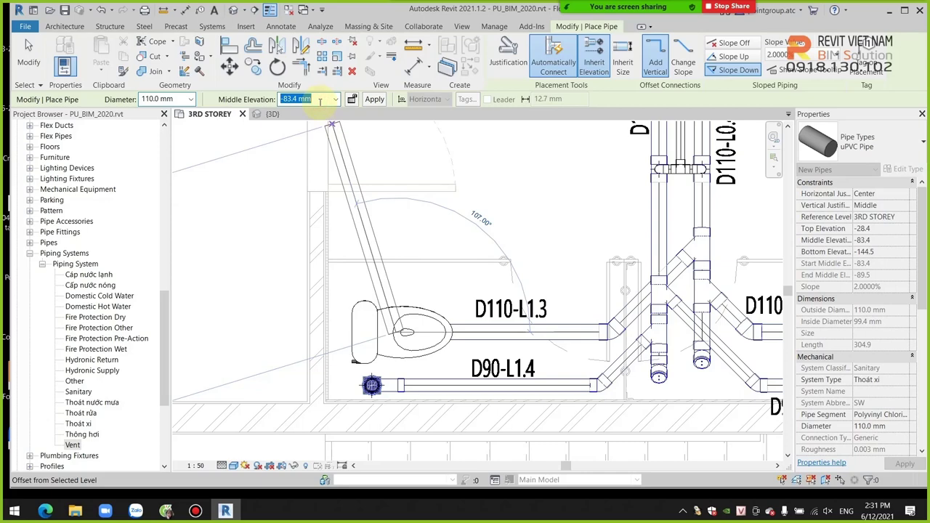
text(-500)
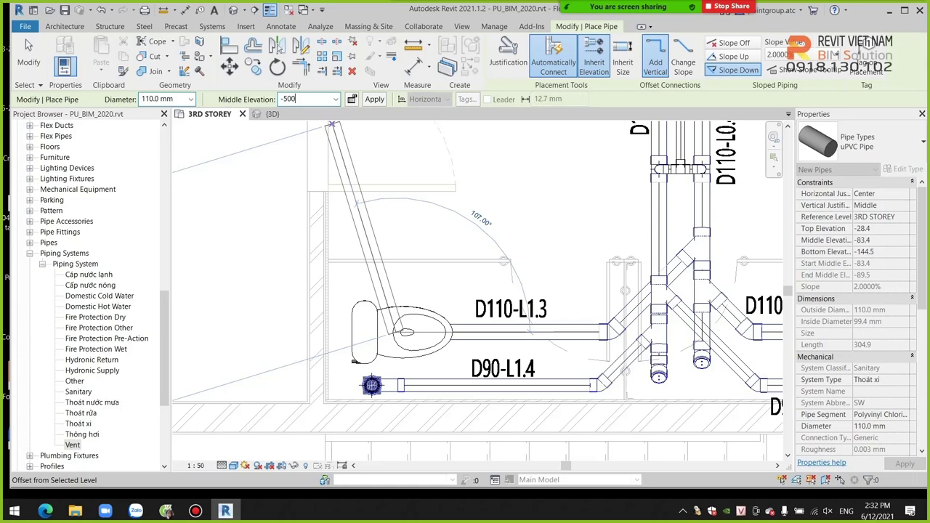
key(Return)
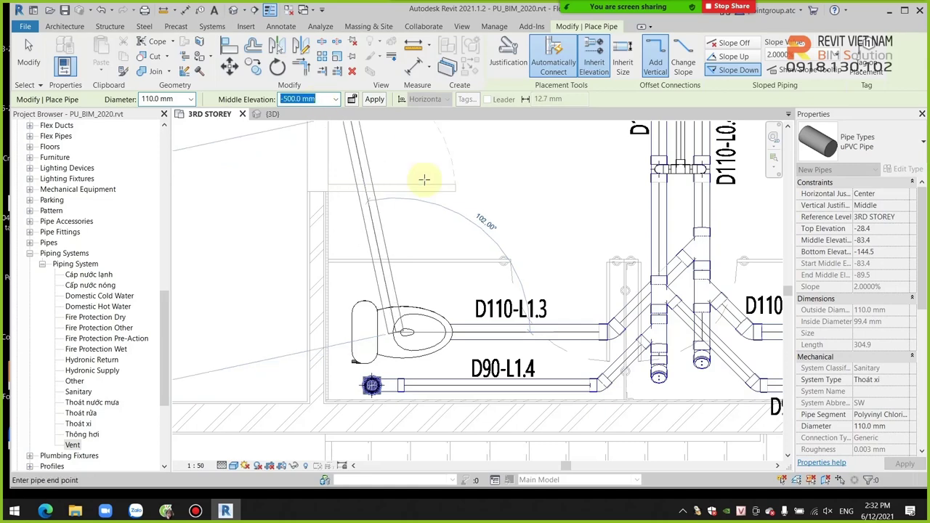
scroll(602, 333, up, 2)
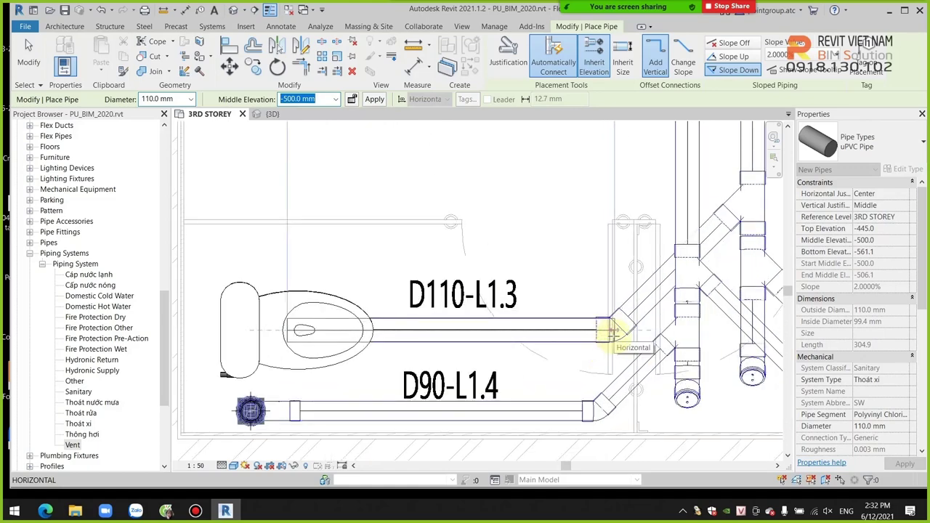
Continue a new 110 mm sloped pipe run from the end of the toilet branch.
click(612, 332)
scroll(483, 330, down, 2)
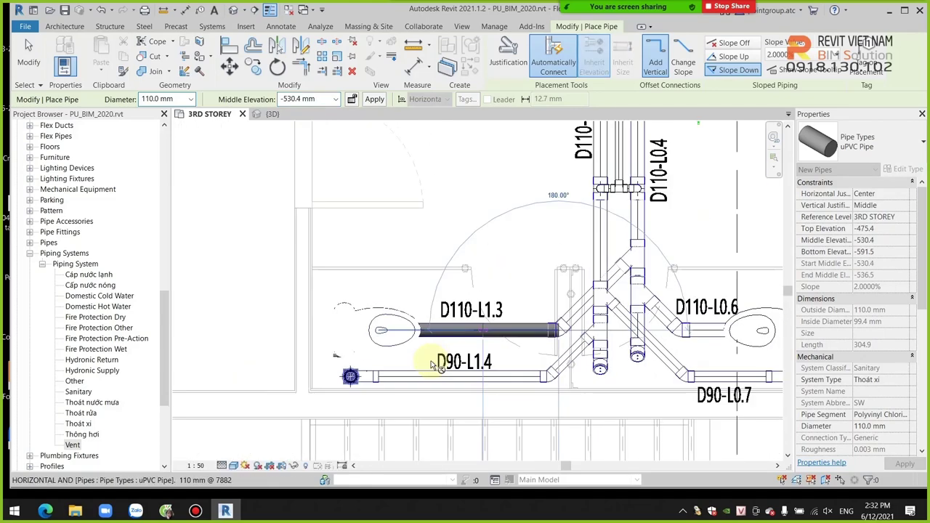
scroll(637, 256, up, 1)
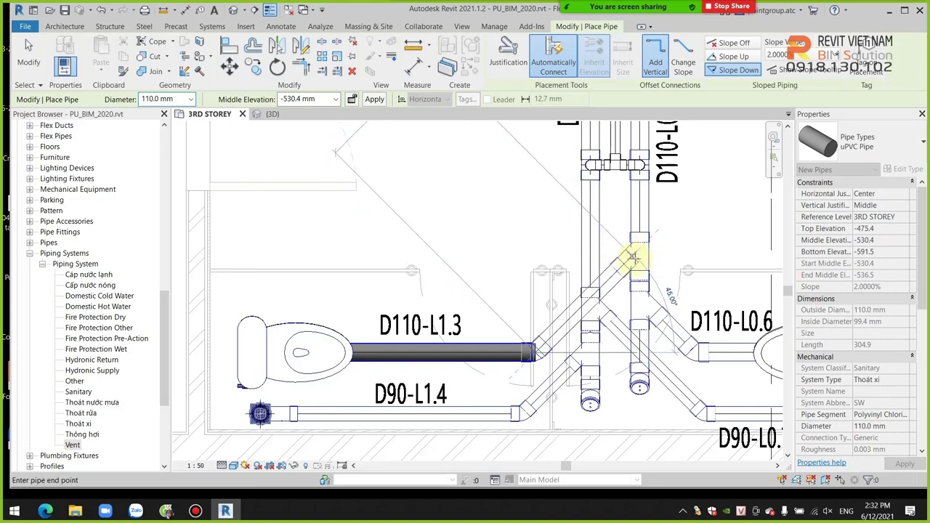
scroll(636, 252, up, 2)
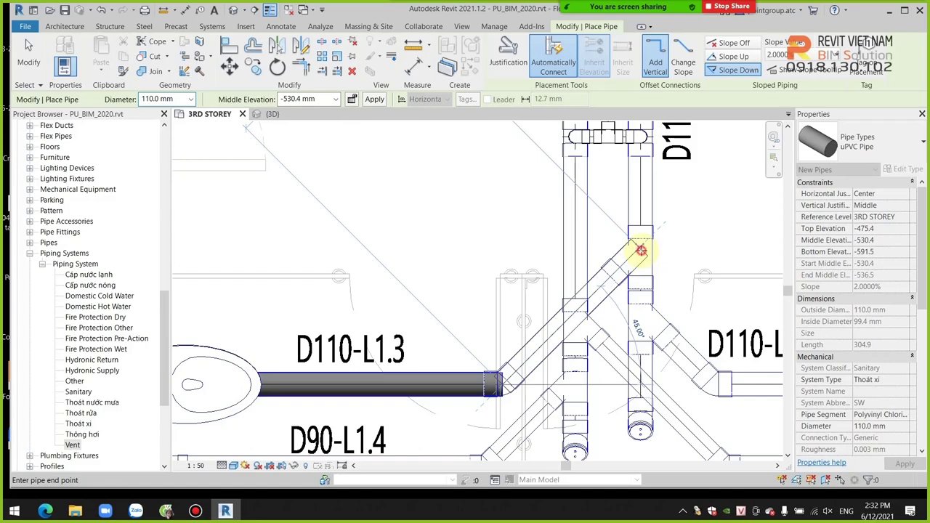
scroll(627, 324, down, 3)
scroll(624, 325, down, 2)
scroll(623, 325, down, 1)
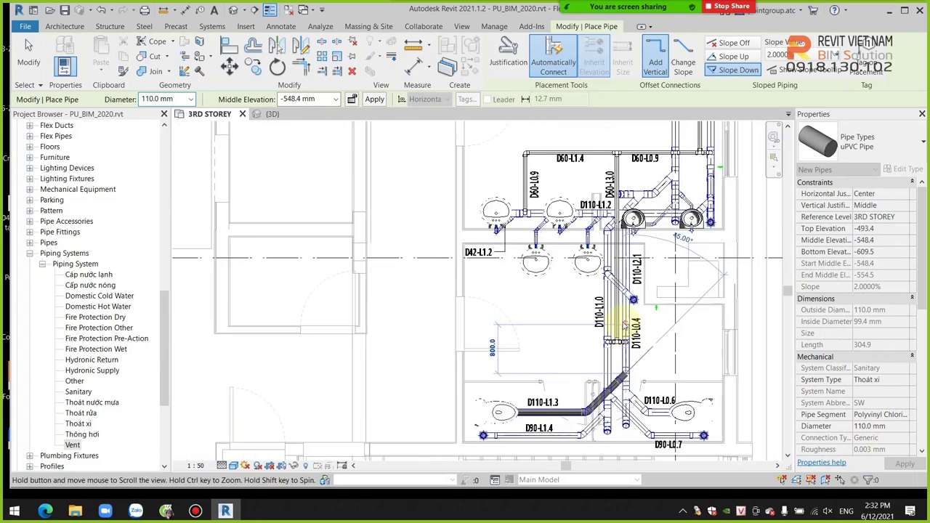
scroll(624, 325, up, 2)
scroll(622, 235, up, 2)
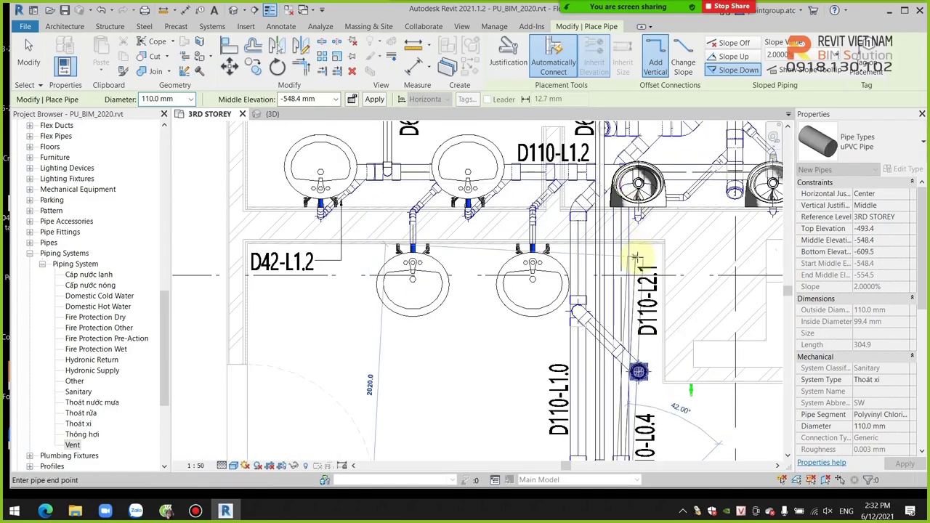
scroll(634, 247, up, 2)
scroll(615, 307, down, 1)
scroll(592, 239, down, 1)
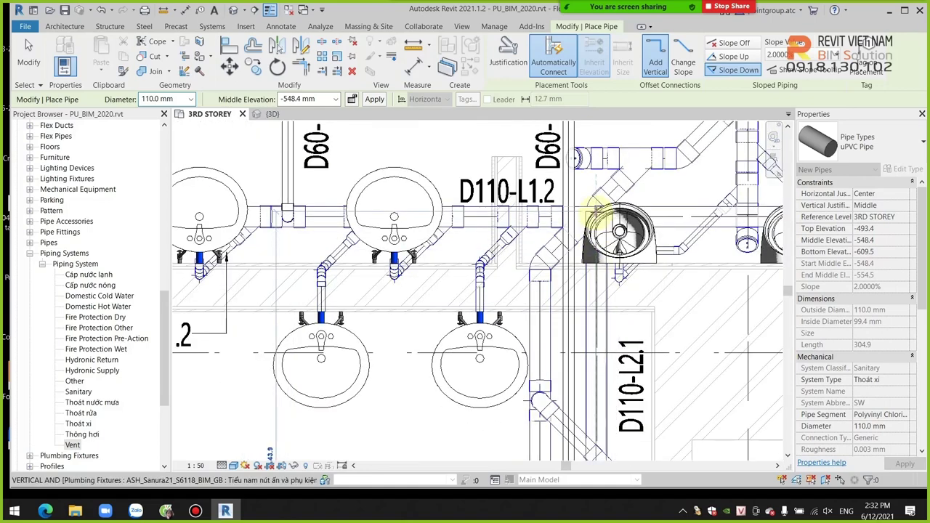
Connect the pipe to the urinal's Sanitary connector and end pipe drawing.
click(593, 212)
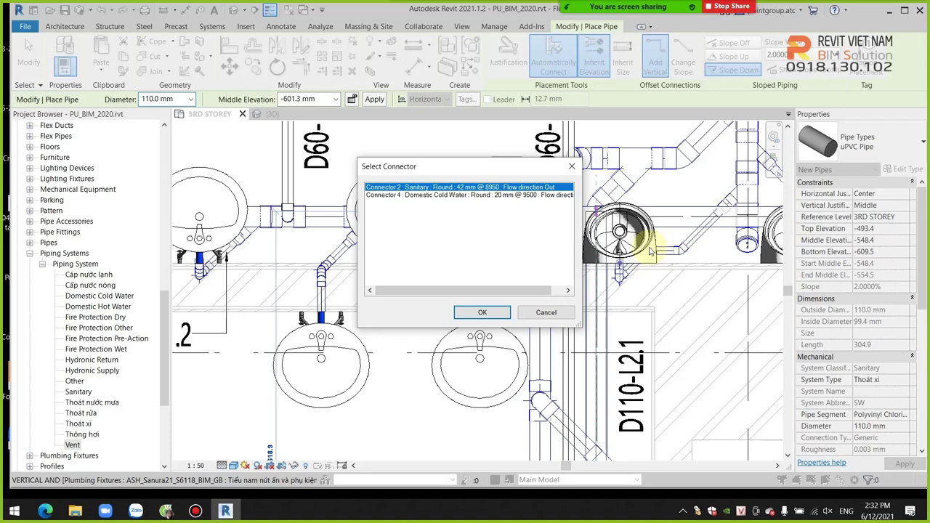
click(544, 313)
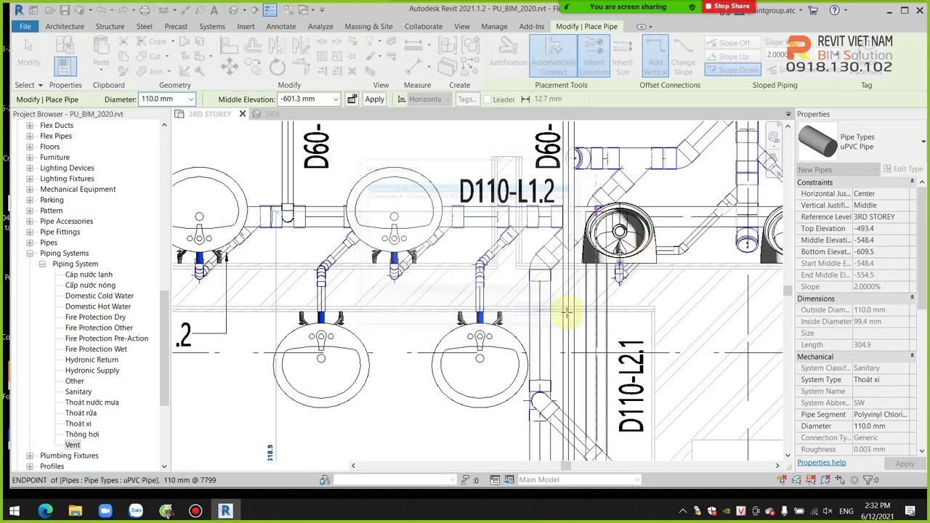
scroll(585, 216, down, 3)
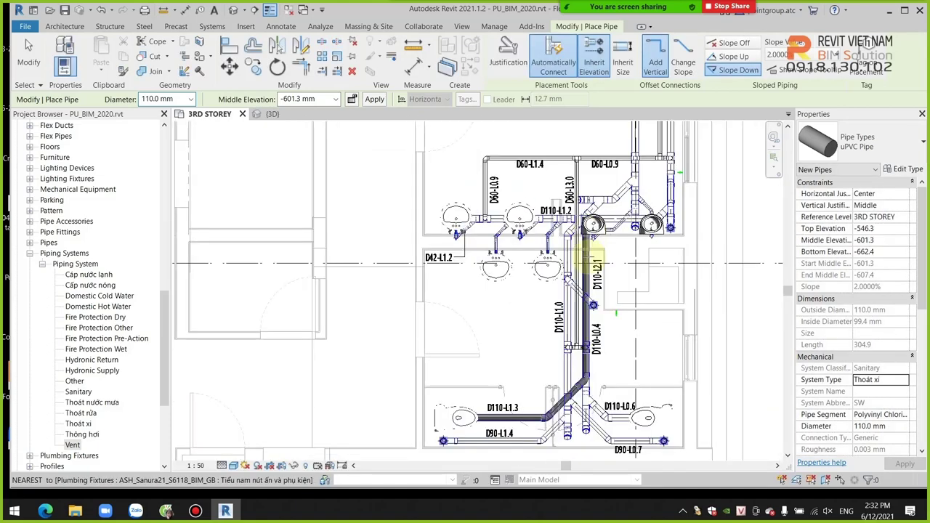
key(Escape)
scroll(617, 254, up, 3)
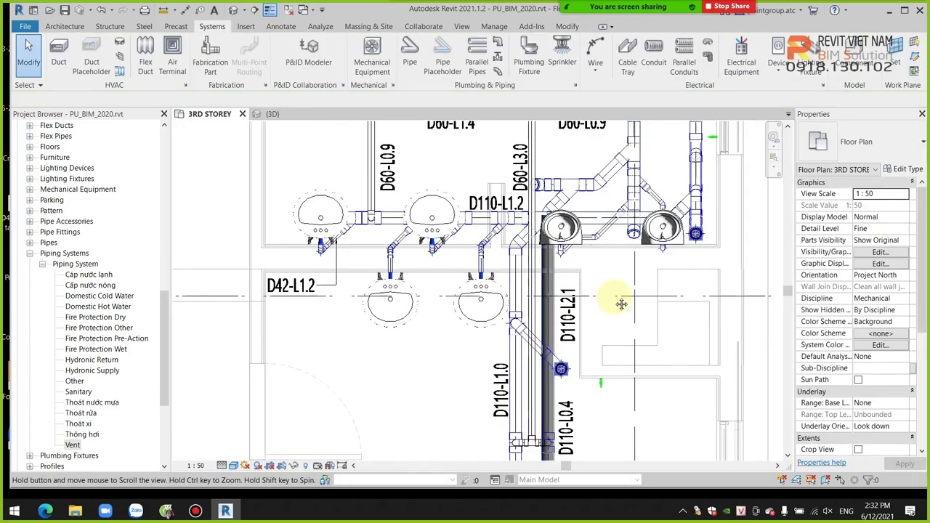
Select the new pipe and resume drawing from its end.
scroll(581, 284, up, 2)
scroll(550, 265, up, 1)
click(545, 227)
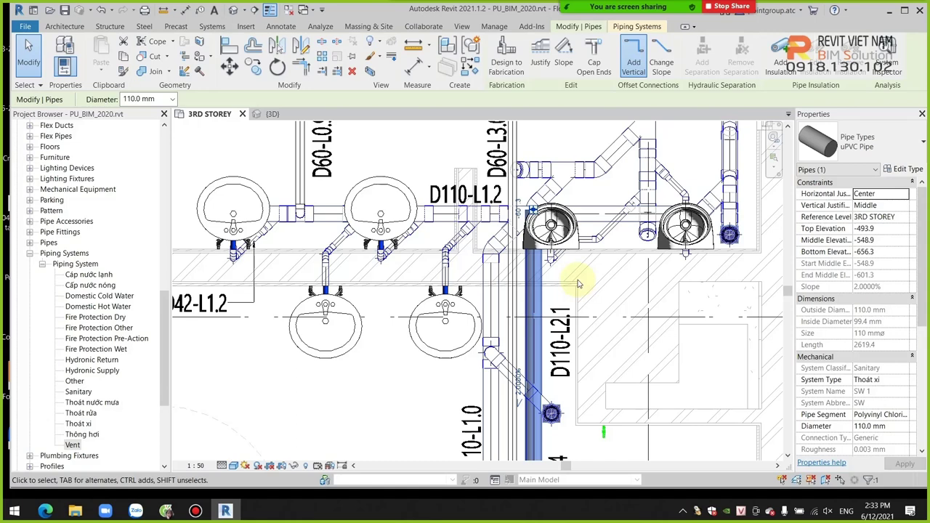
right_click(533, 212)
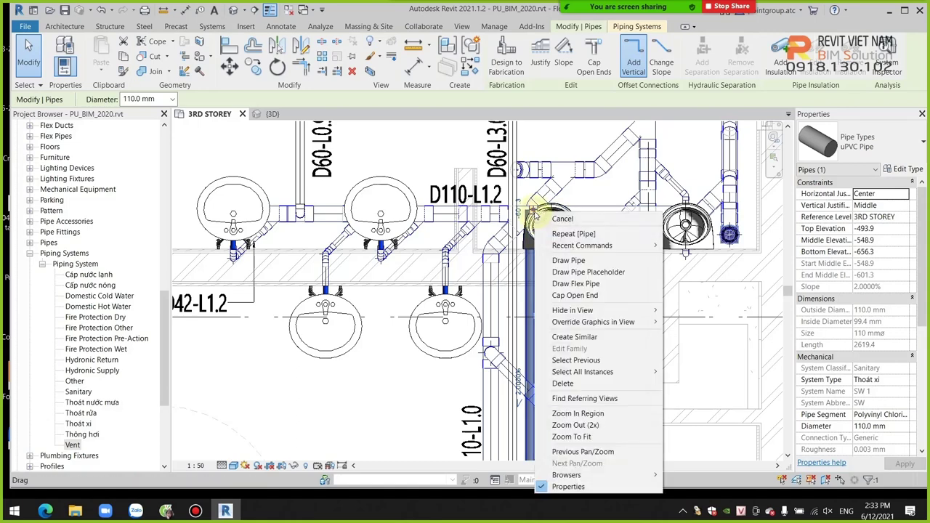
click(568, 260)
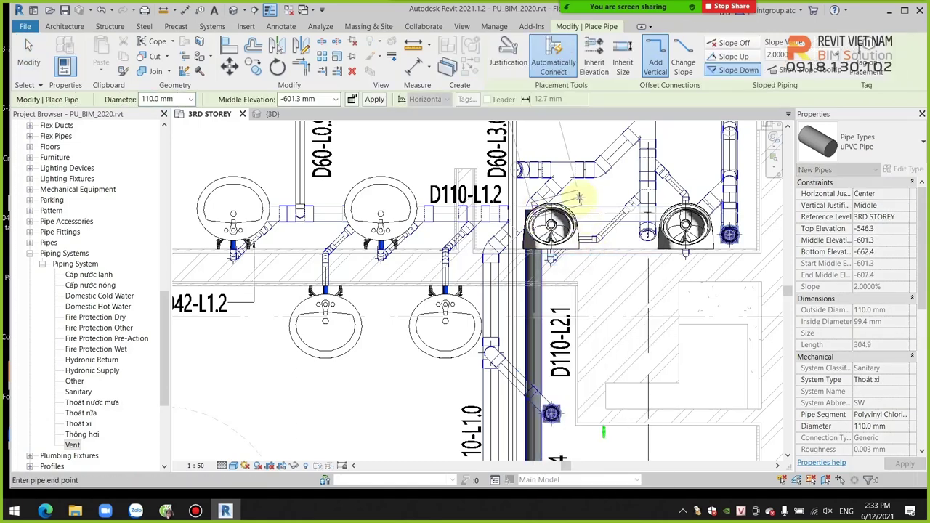
Draw a sloped diagonal pipe segment from the fixture toward the shaft riser.
scroll(579, 198, up, 1)
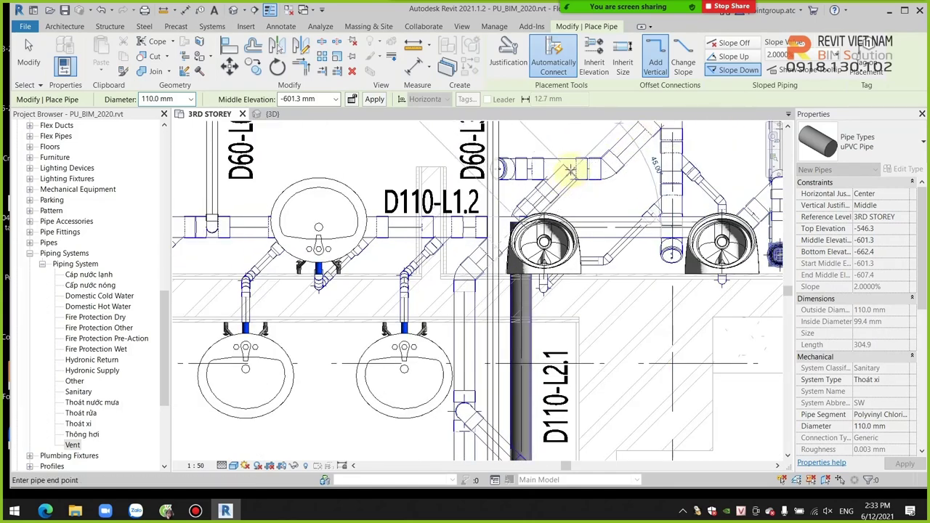
click(576, 169)
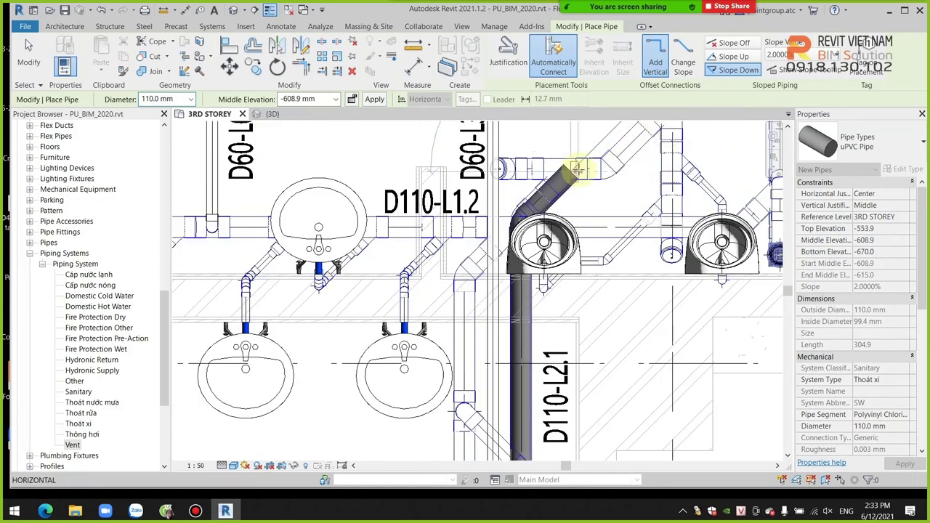
click(577, 169)
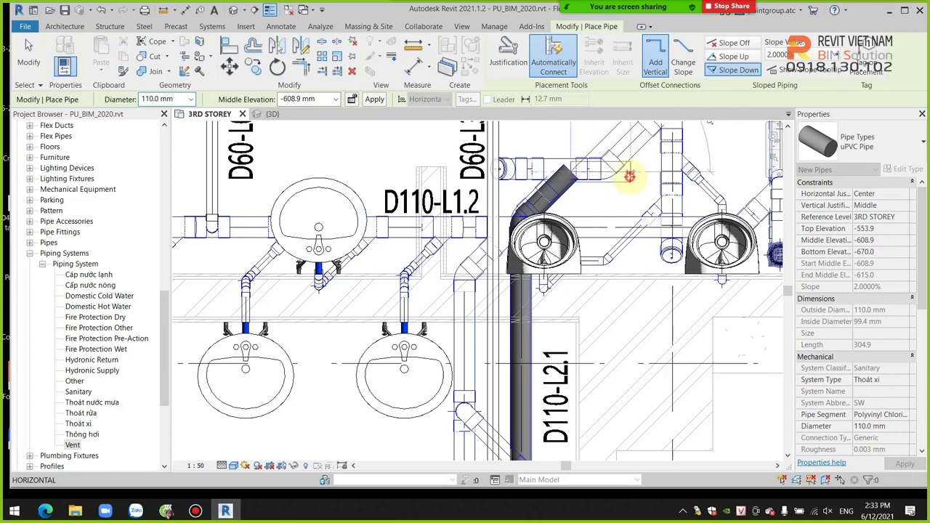
scroll(629, 189, down, 2)
scroll(629, 210, down, 1)
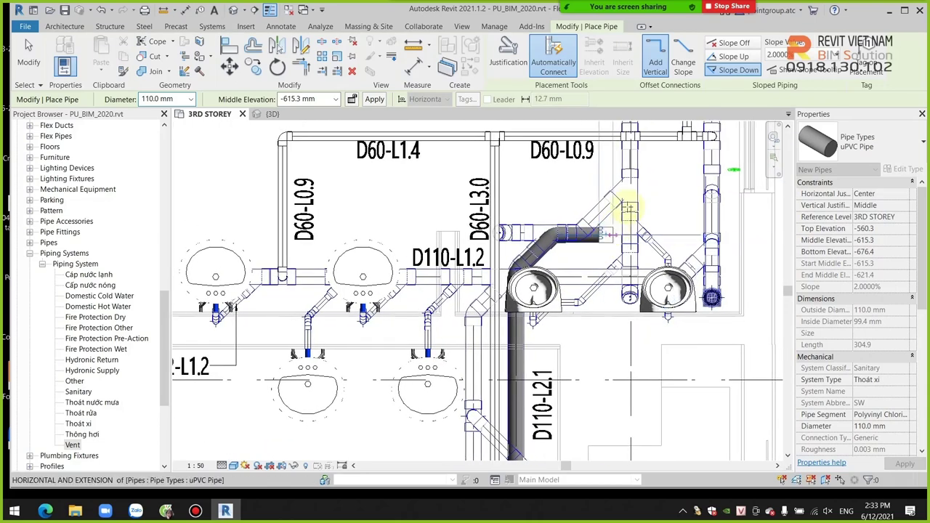
scroll(629, 209, up, 1)
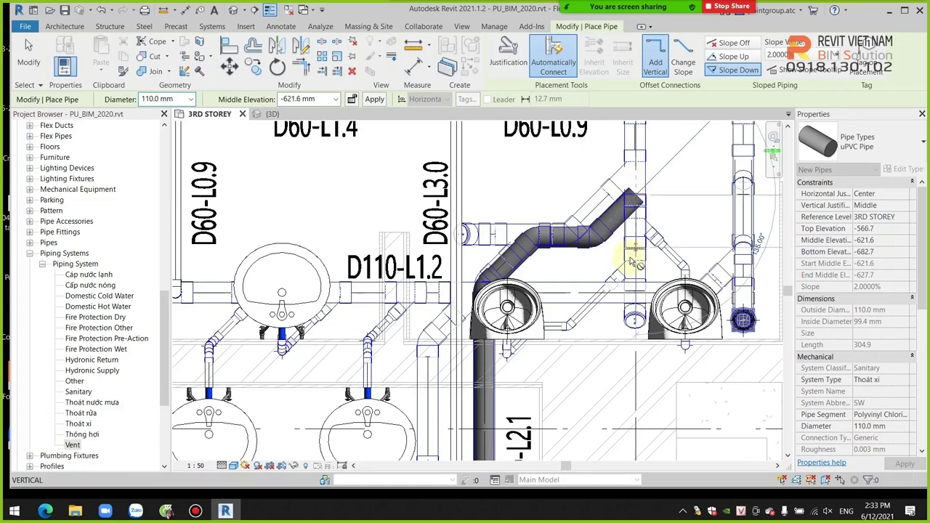
scroll(630, 254, down, 2)
scroll(625, 232, down, 1)
scroll(625, 204, down, 1)
scroll(629, 188, down, 1)
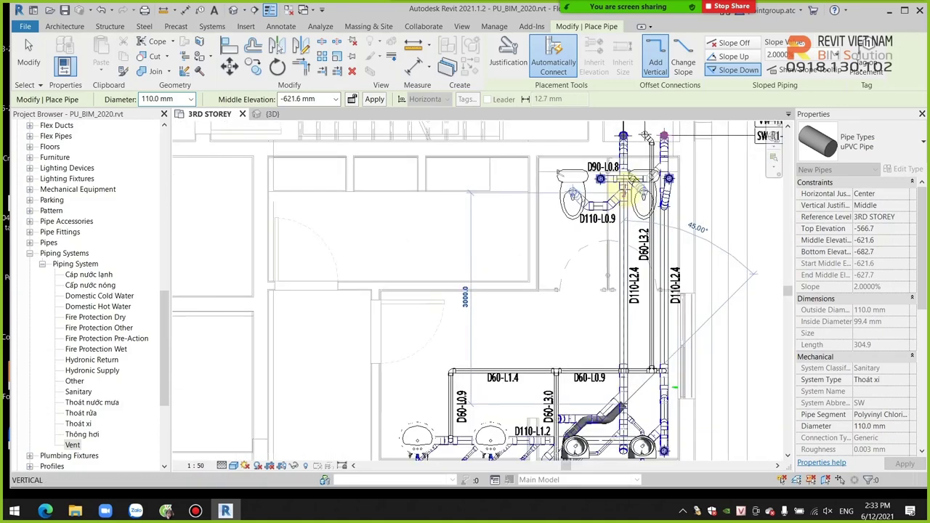
scroll(623, 188, up, 1)
scroll(619, 175, up, 2)
scroll(614, 164, up, 2)
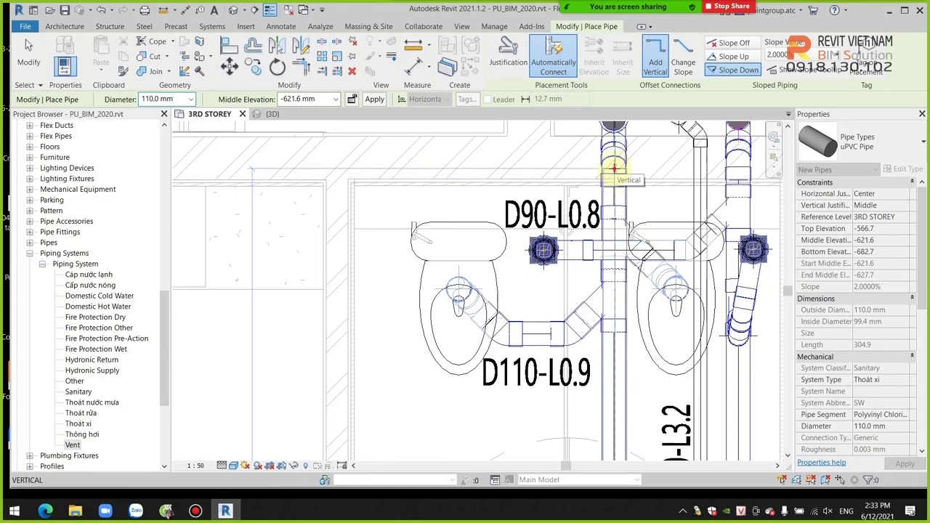
Place the vertical 110 mm uPVC pipe at the shaft riser and exit pipe placement.
click(614, 169)
scroll(600, 189, down, 1)
scroll(595, 199, down, 1)
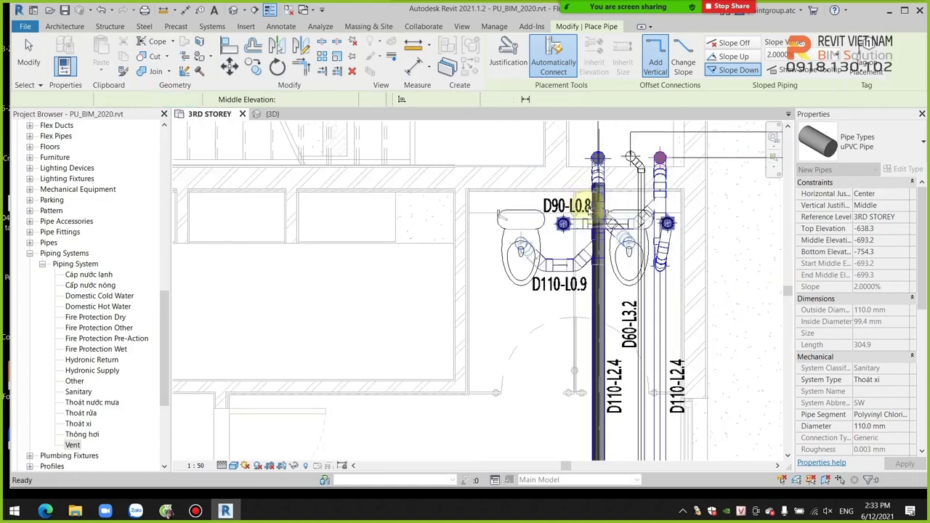
scroll(587, 209, up, 1)
key(Escape)
key(Escape)
scroll(570, 200, up, 2)
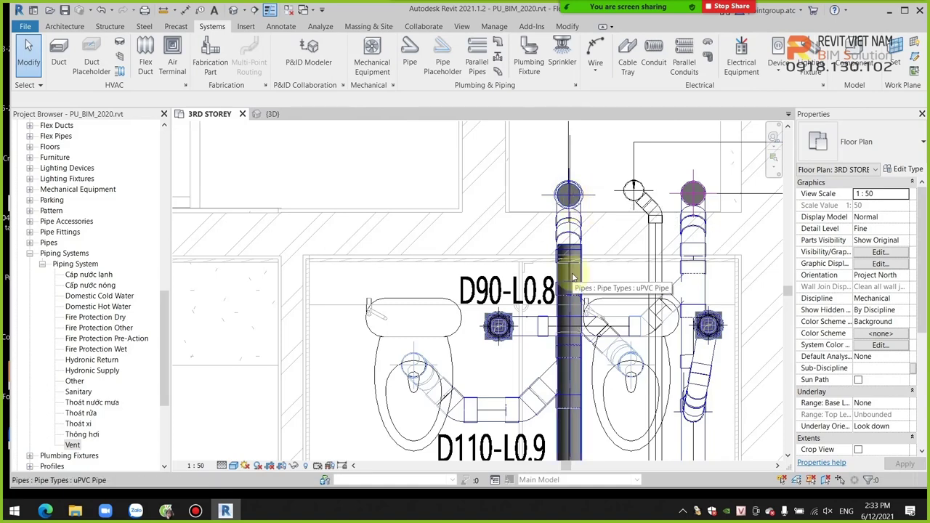
Window-select the riser pipes and fixtures and show them in a section-boxed 3D view (BX).
scroll(574, 278, down, 3)
scroll(585, 266, down, 3)
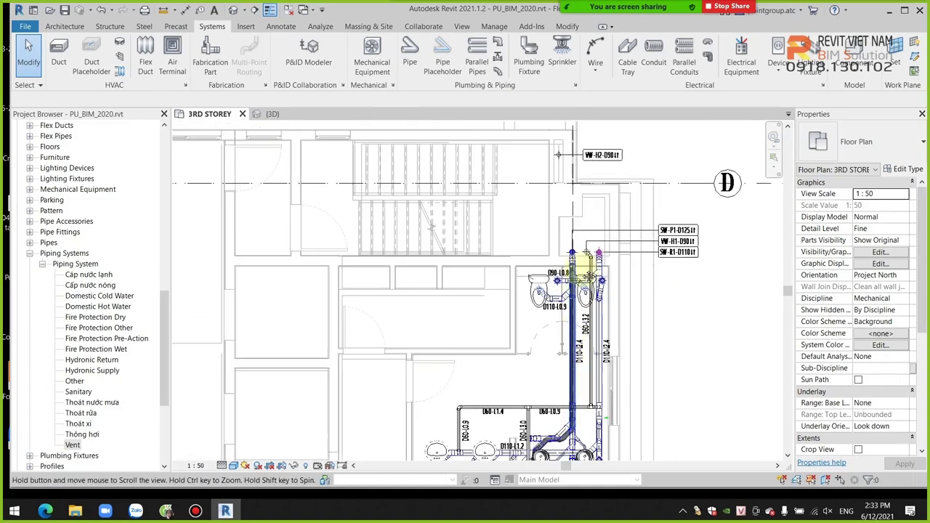
middle_drag(592, 407, 590, 329)
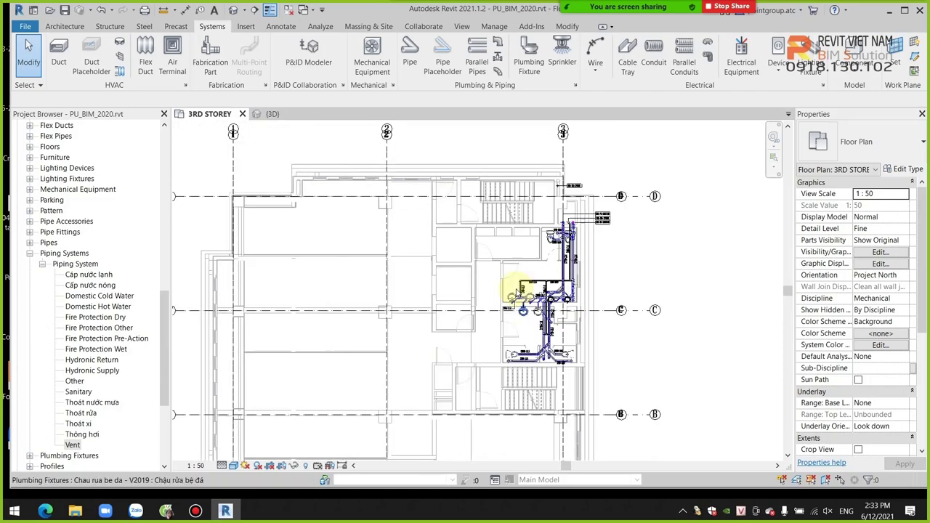
scroll(523, 314, down, 2)
drag(570, 346, 592, 388)
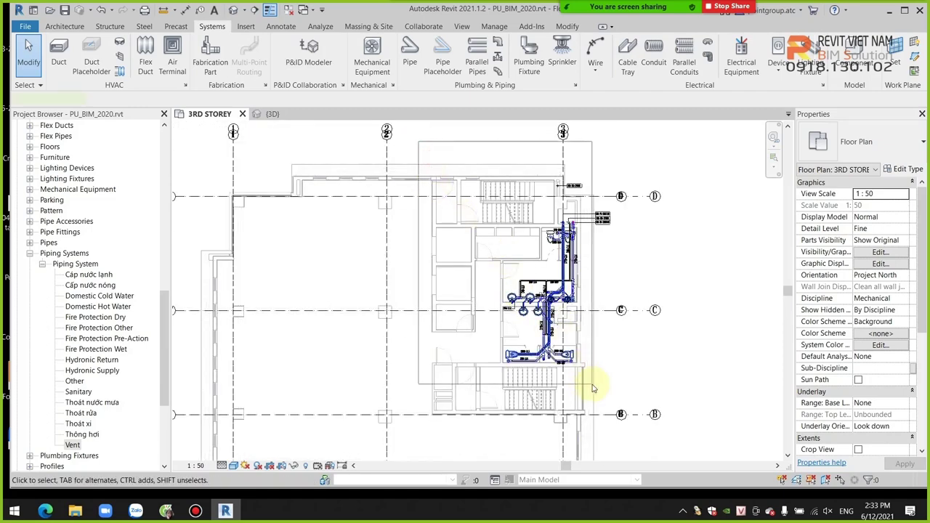
key(b)
key(x)
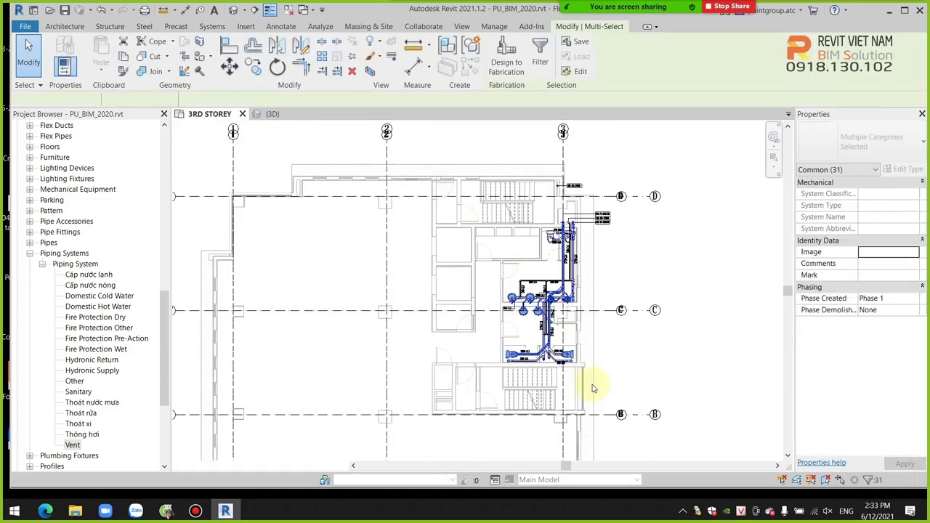
Orbit the 3D view to check the riser pipes and slope, then return to 3RD STOREY.
scroll(644, 322, up, 4)
scroll(681, 297, up, 2)
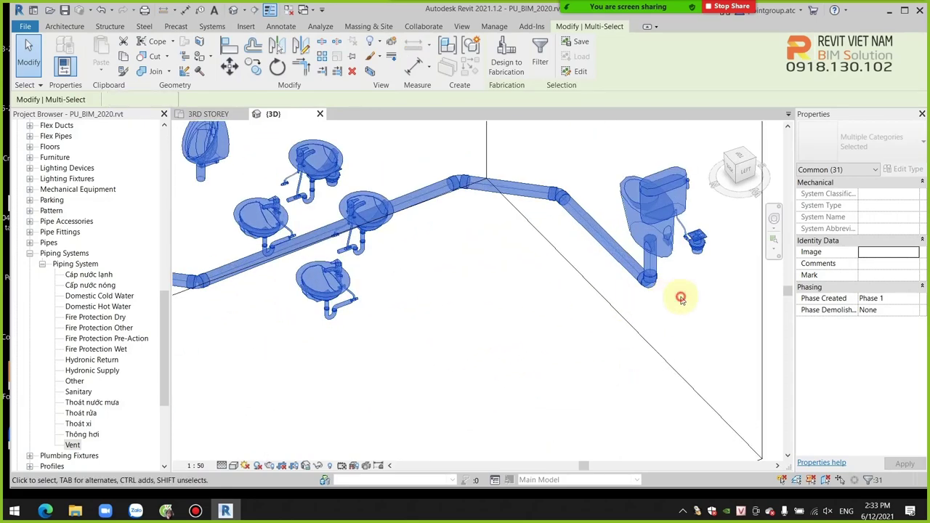
click(681, 297)
click(648, 269)
shift+middle_drag(712, 265, 695, 250)
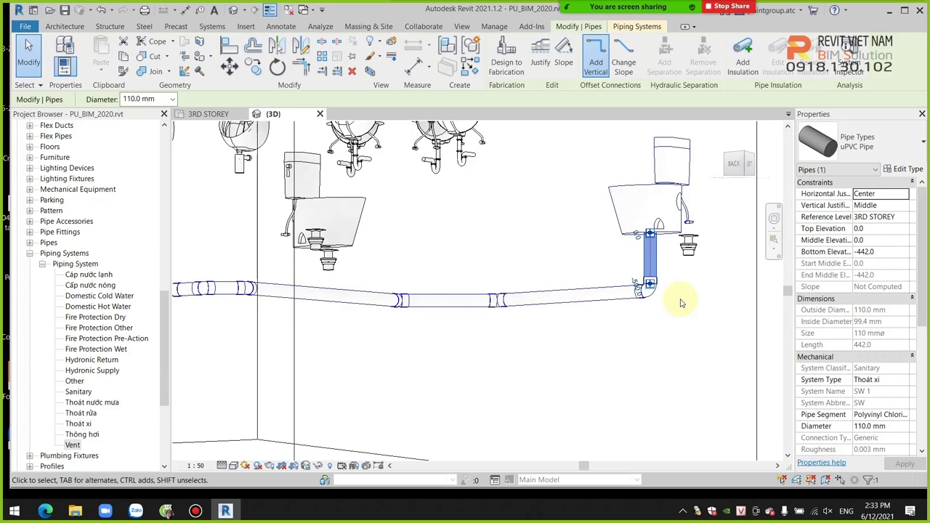
scroll(482, 305, down, 2)
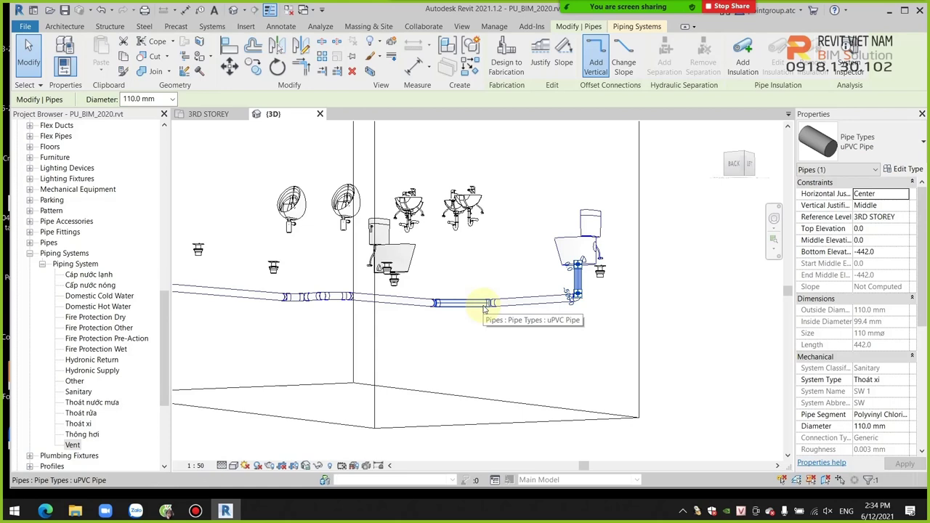
mouse_move(486, 309)
shift+middle_down()
mouse_move(491, 401)
mouse_move(484, 338)
mouse_move(519, 316)
mouse_move(456, 342)
mouse_move(513, 348)
shift+middle_up()
scroll(509, 335, up, 2)
key(Escape)
scroll(424, 334, down, 3)
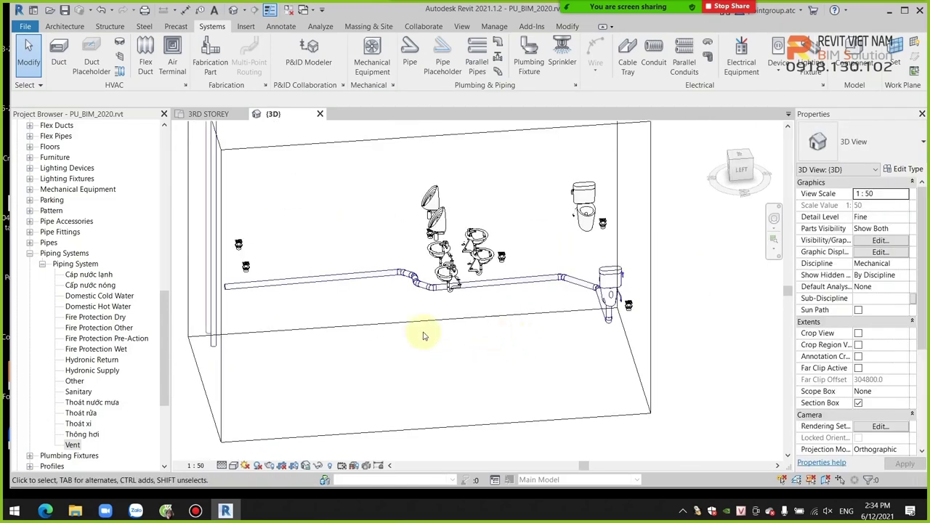
shift+middle_drag(283, 260, 339, 244)
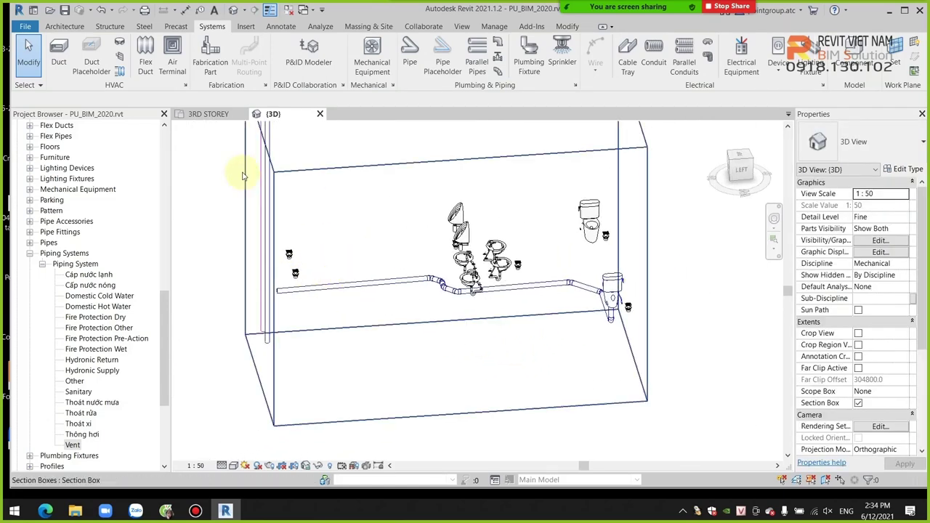
click(208, 114)
Zoom in and out around the D90 riser pipe ends in the 3RD STOREY plan.
scroll(587, 254, up, 2)
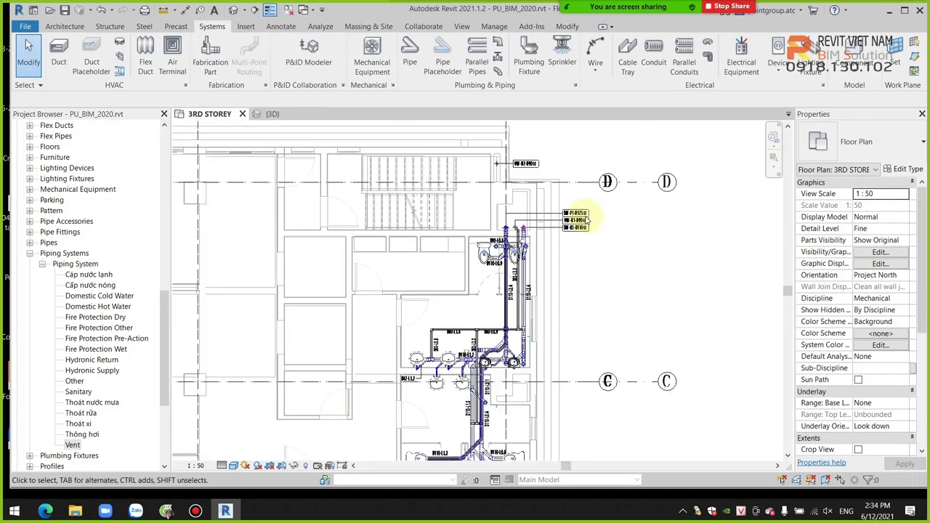
scroll(436, 262, up, 3)
scroll(353, 271, up, 2)
scroll(352, 271, up, 2)
scroll(405, 291, down, 1)
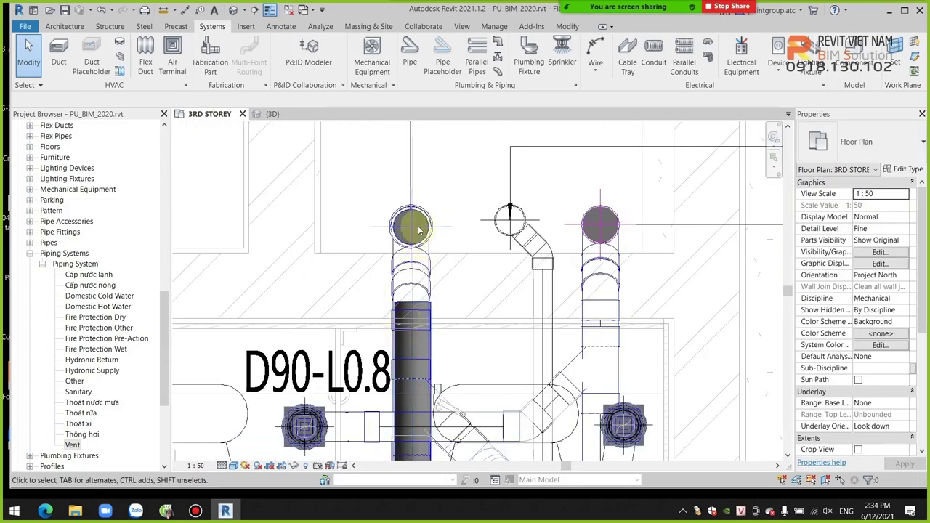
scroll(429, 254, down, 2)
scroll(394, 193, up, 1)
scroll(404, 207, up, 3)
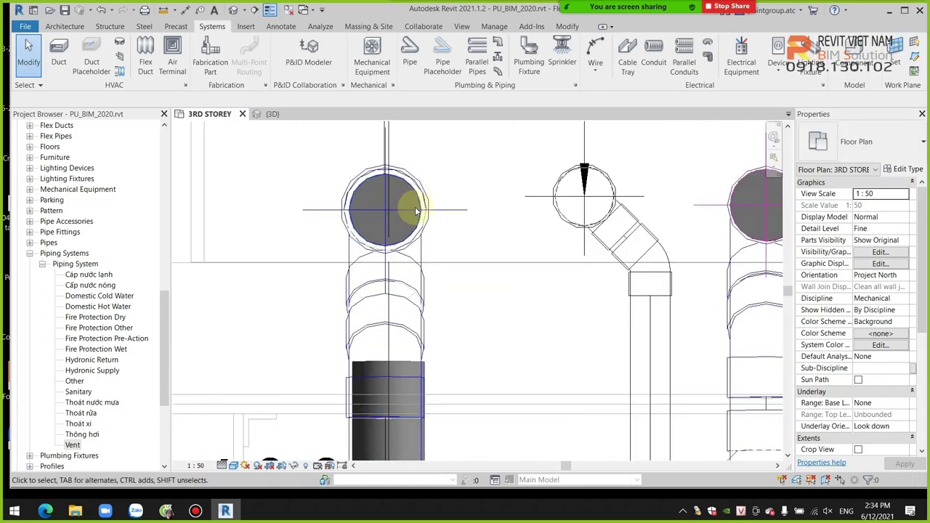
scroll(356, 216, up, 2)
scroll(355, 217, down, 3)
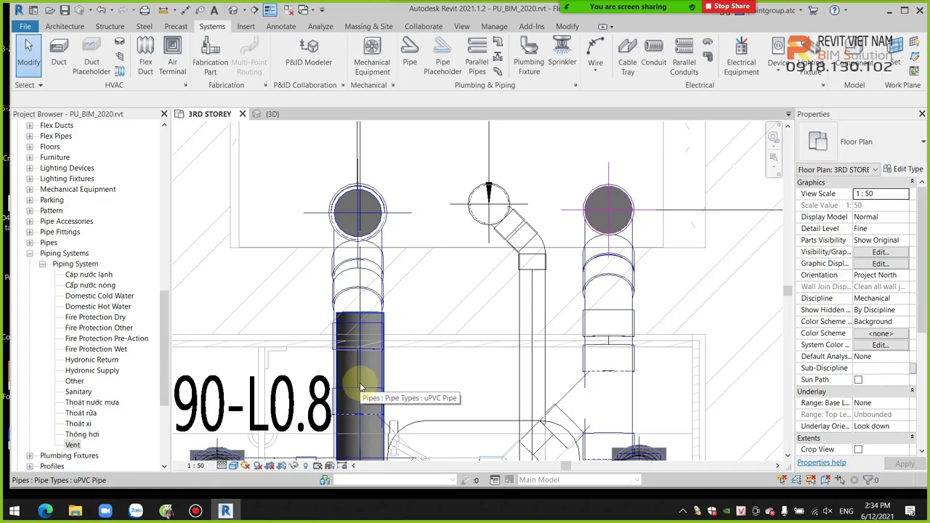
scroll(353, 342, down, 2)
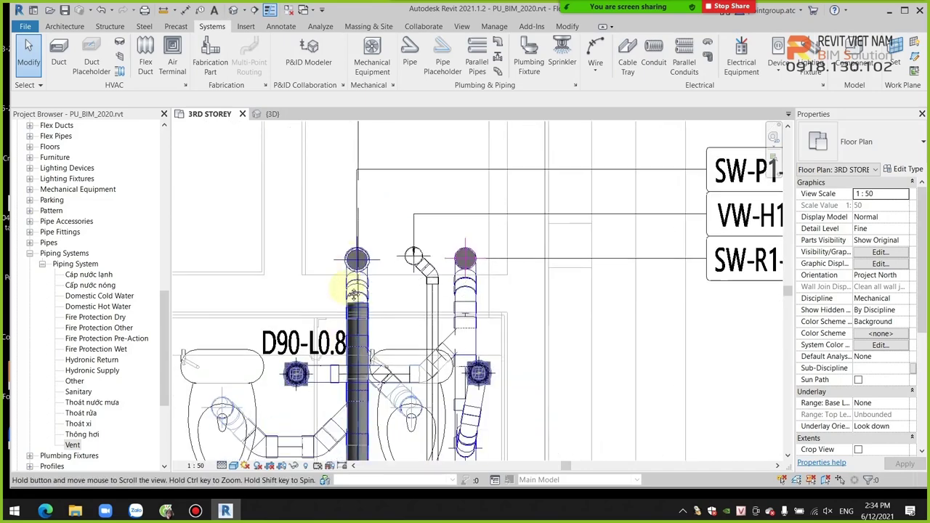
scroll(342, 291, down, 1)
scroll(363, 258, up, 1)
scroll(308, 207, up, 3)
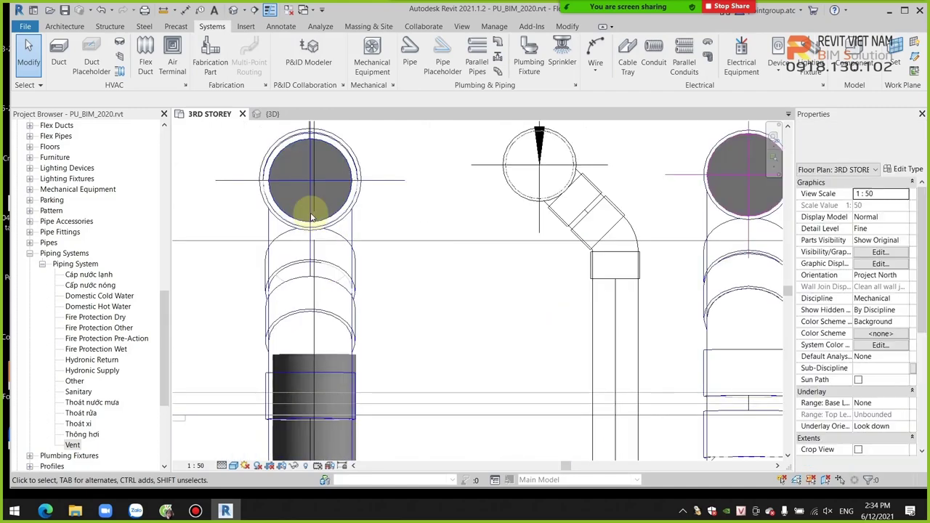
scroll(308, 207, up, 1)
scroll(311, 157, down, 3)
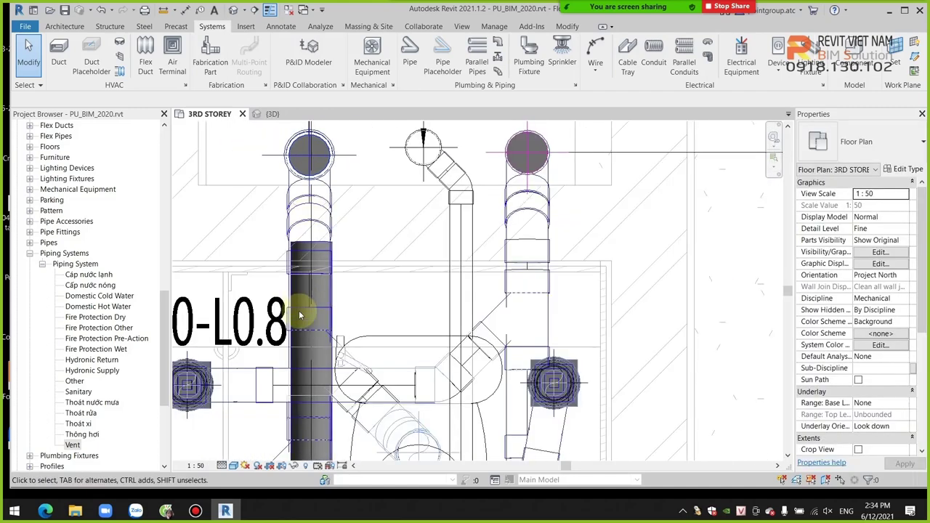
scroll(312, 309, down, 1)
scroll(363, 283, down, 1)
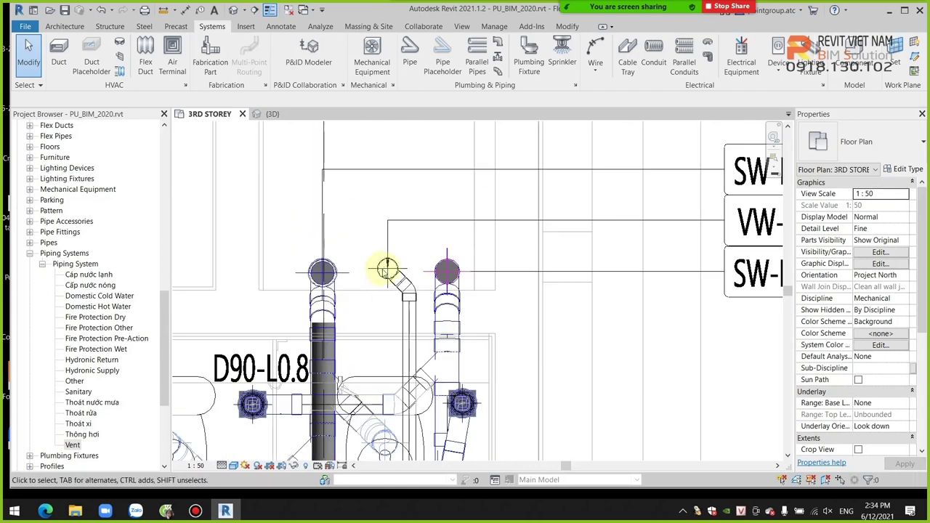
Pan to centre the riser pipes and bring up the Architecture ribbon tools.
middle_drag(386, 291, 478, 267)
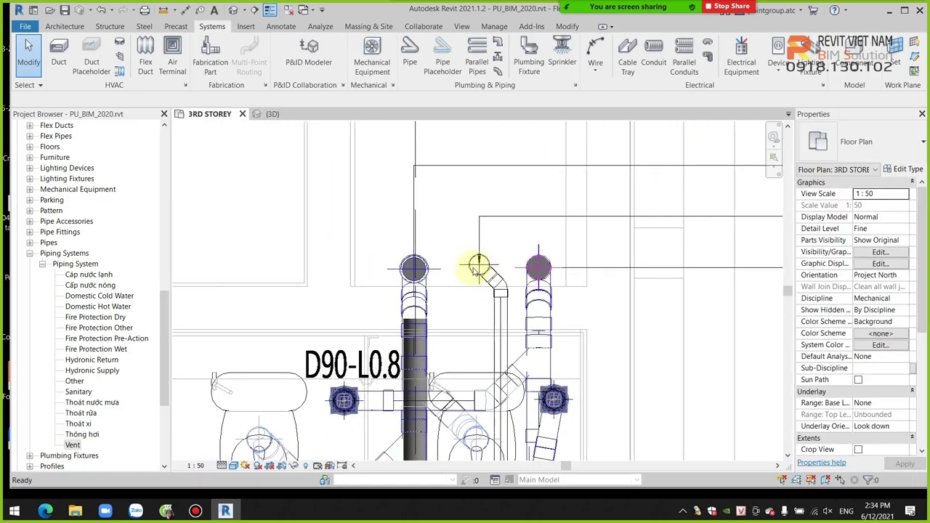
middle_drag(475, 183, 474, 191)
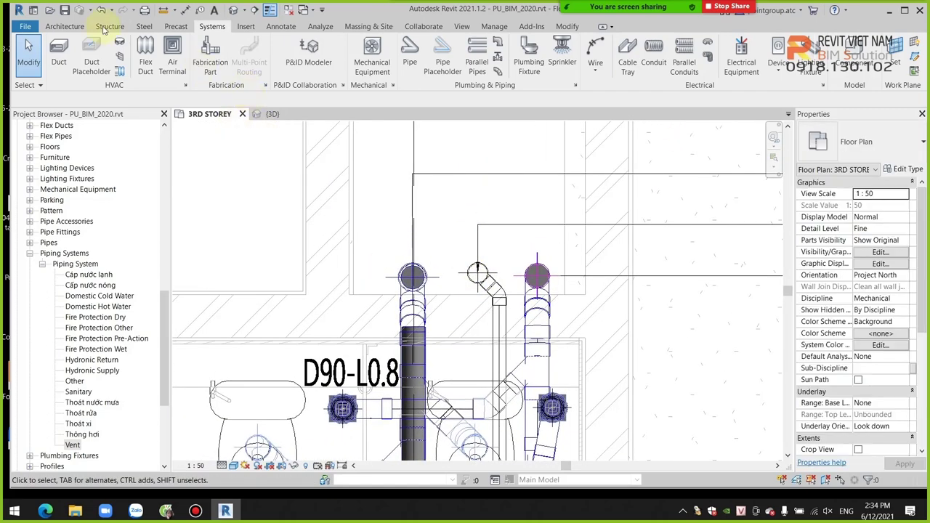
click(72, 26)
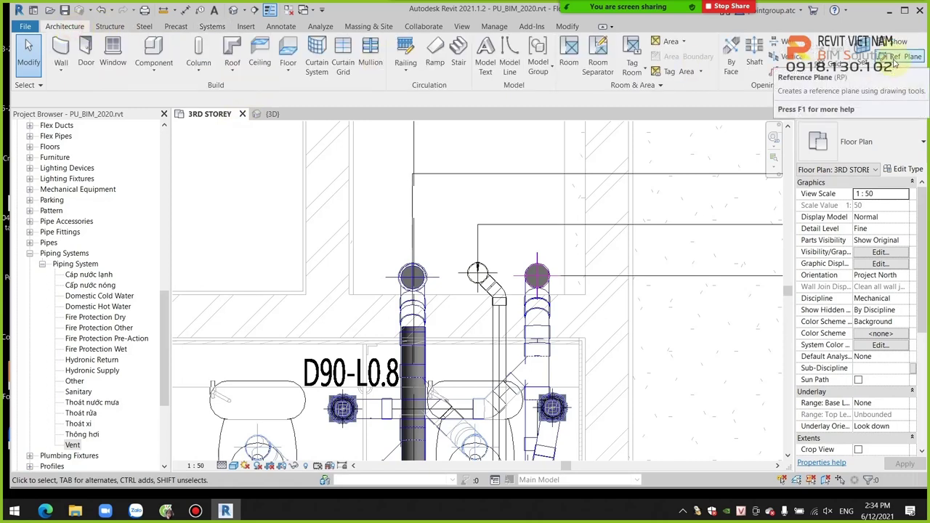
mouse_move(900, 57)
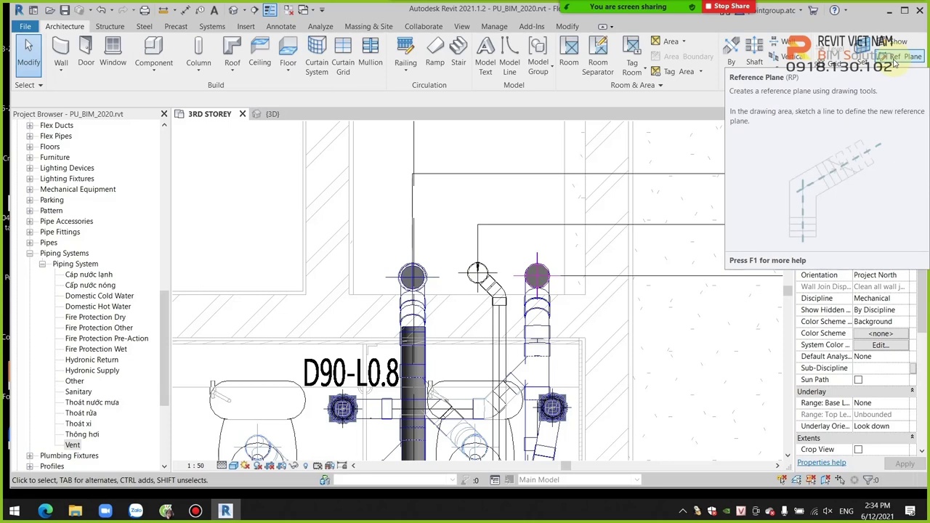
Draw a vertical reference plane through the D90 riser pipe centre.
scroll(410, 276, up, 1)
scroll(410, 276, up, 1)
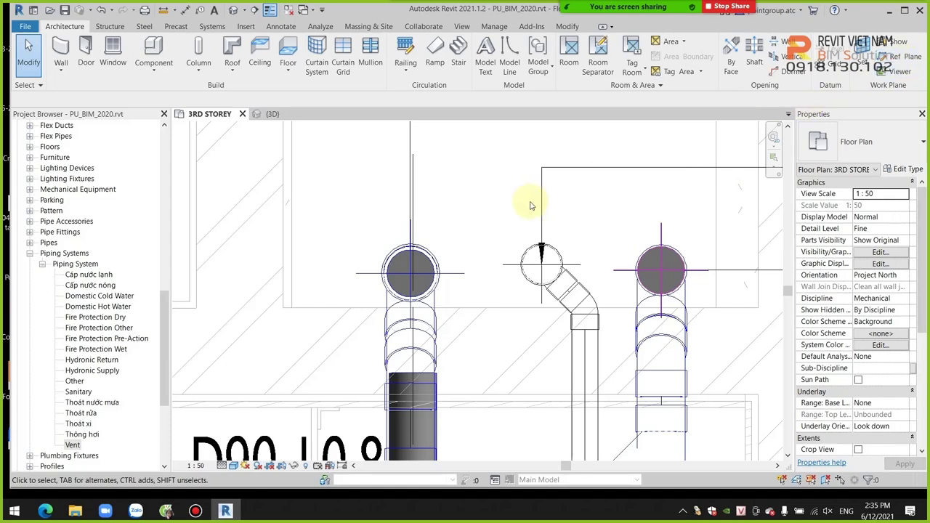
scroll(530, 201, down, 2)
scroll(519, 213, down, 1)
middle_drag(540, 213, 494, 234)
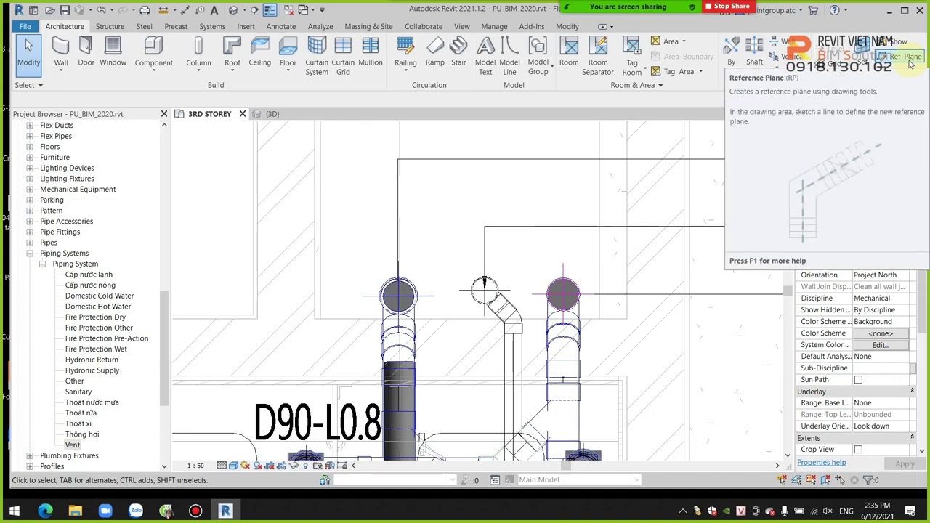
click(910, 64)
scroll(395, 294, up, 2)
scroll(376, 319, up, 2)
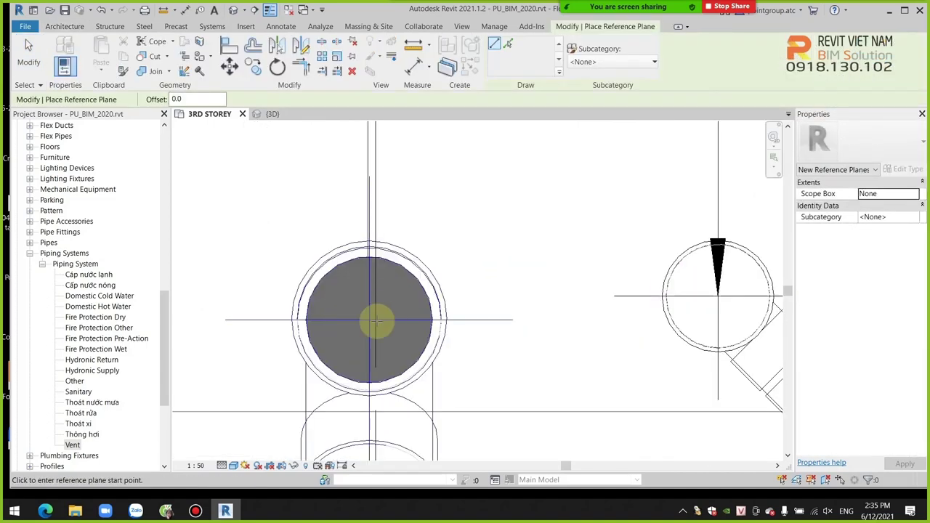
click(369, 319)
scroll(367, 364, down, 5)
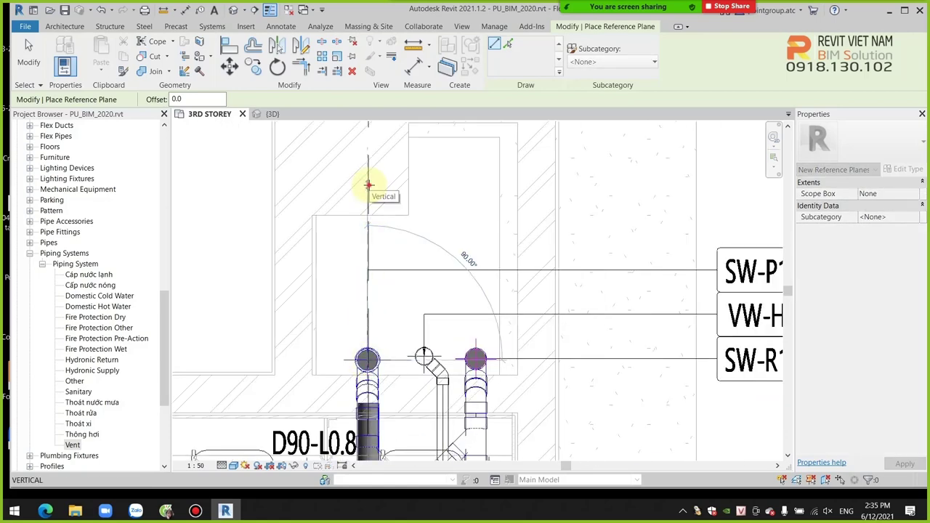
scroll(407, 272, up, 3)
click(407, 272)
key(Escape)
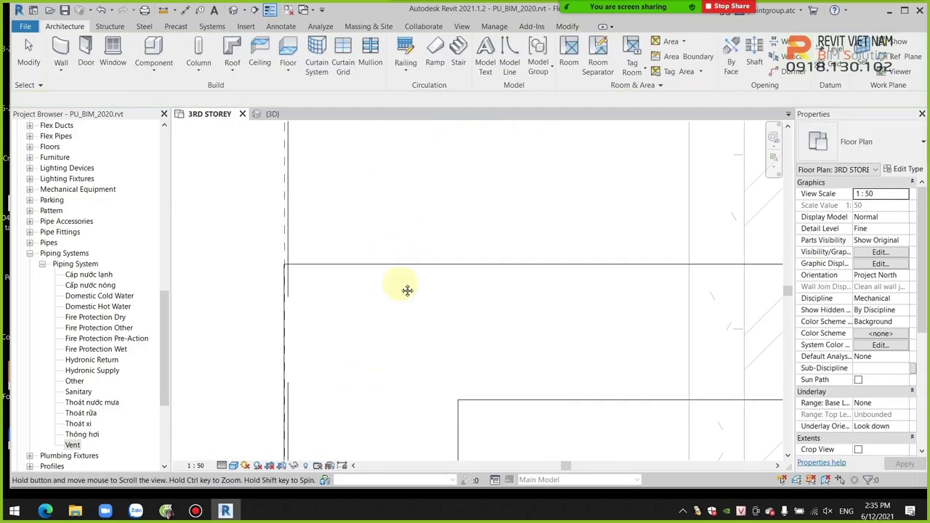
Zoom out to review the new reference plane near the shaft.
scroll(407, 291, down, 5)
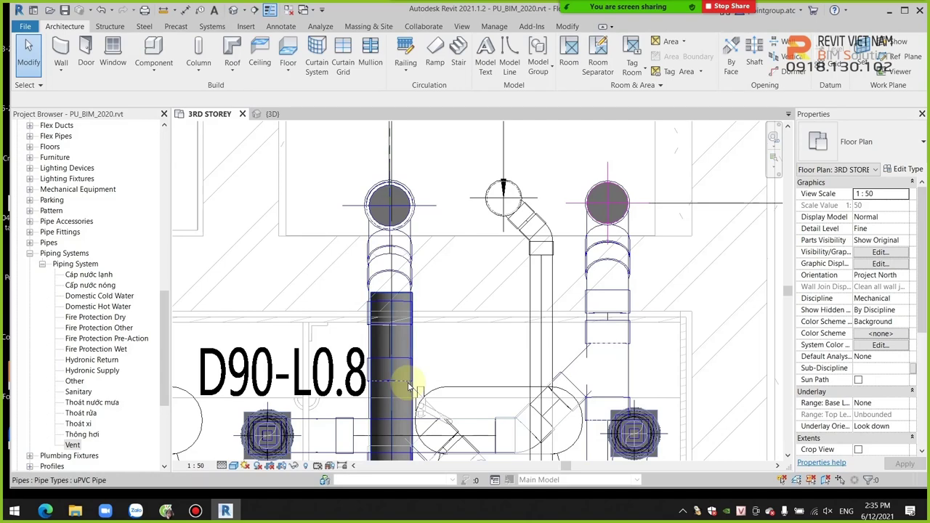
scroll(408, 385, down, 1)
scroll(408, 385, down, 2)
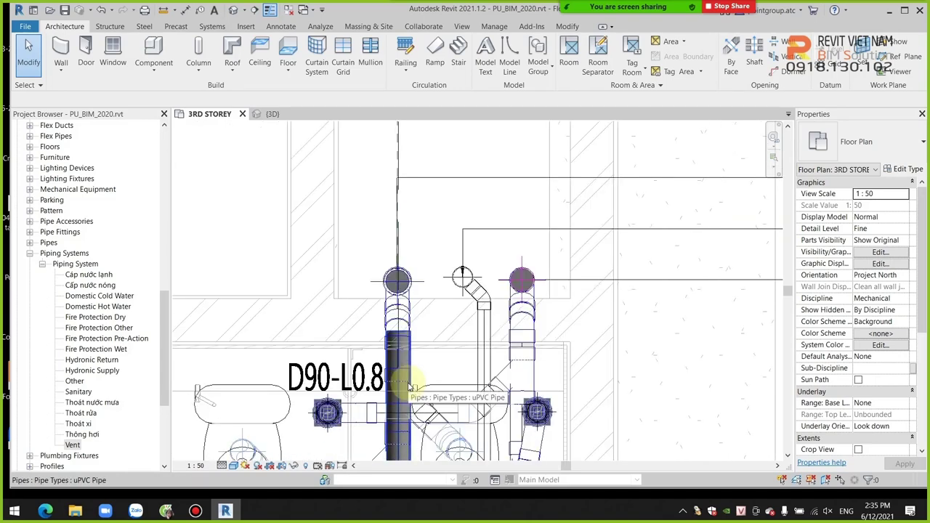
scroll(413, 237, up, 2)
scroll(400, 269, up, 2)
scroll(413, 323, up, 1)
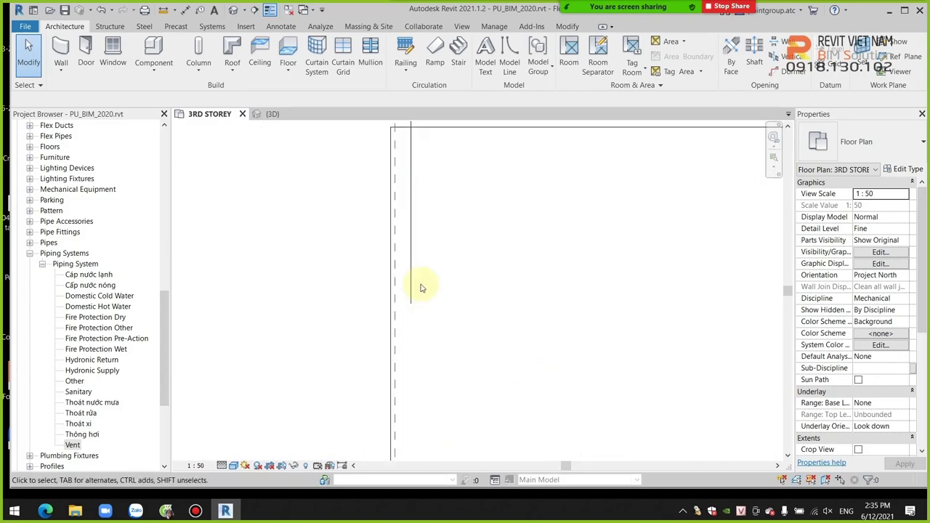
scroll(421, 288, up, 2)
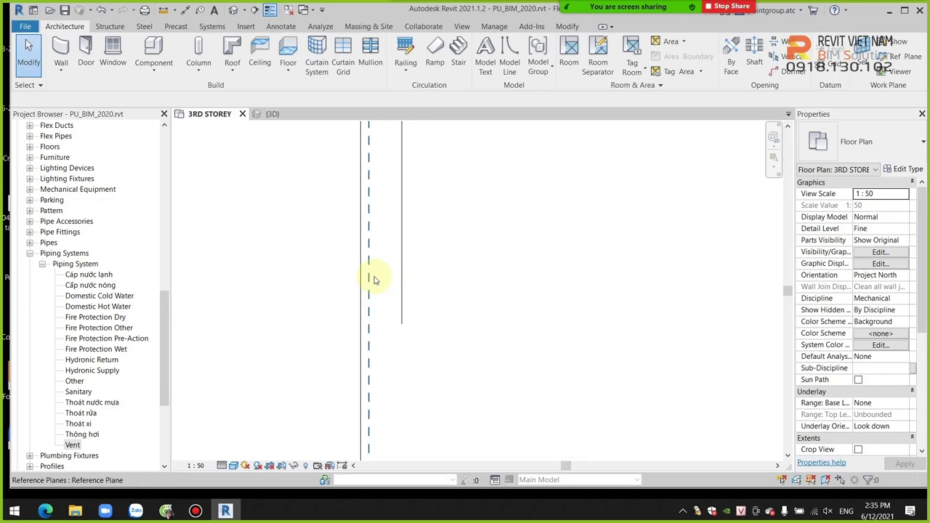
scroll(396, 298, down, 2)
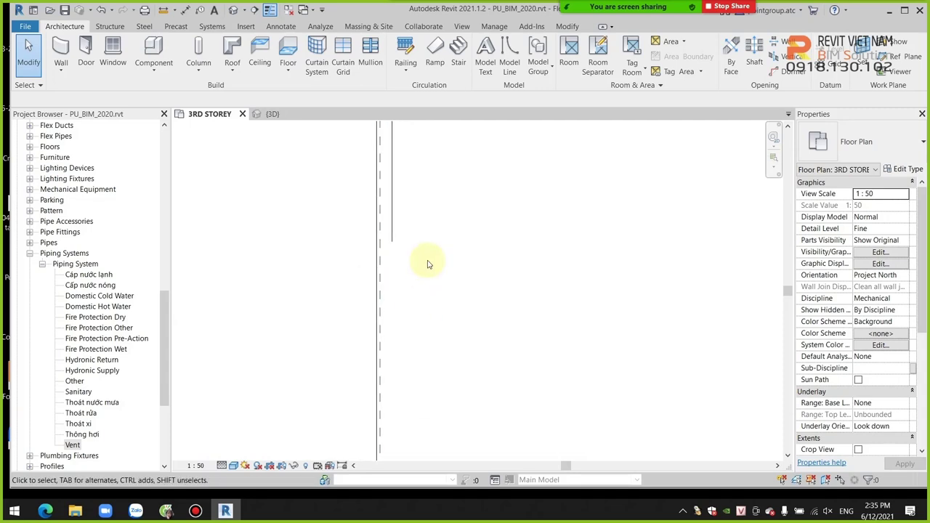
scroll(440, 243, down, 2)
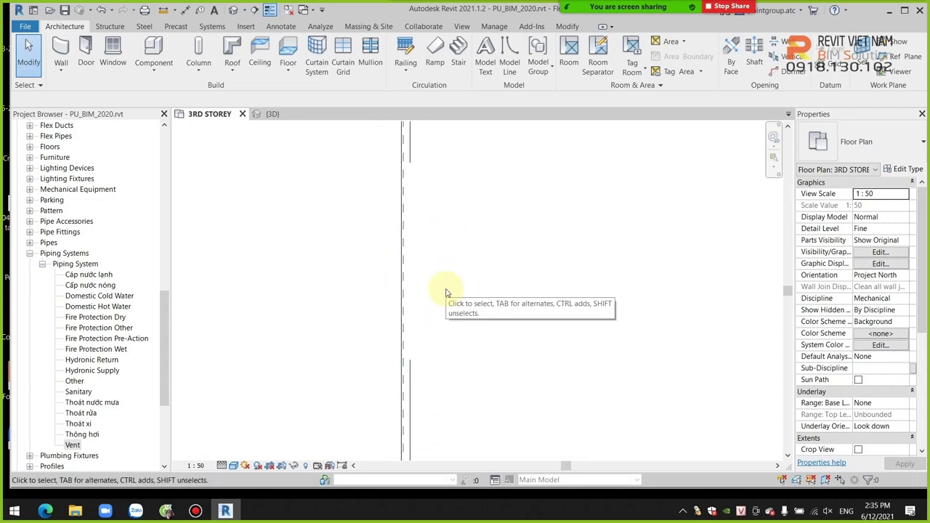
Align the left shaft riser pipe to the vertical reference plane using AL.
key(a)
key(l)
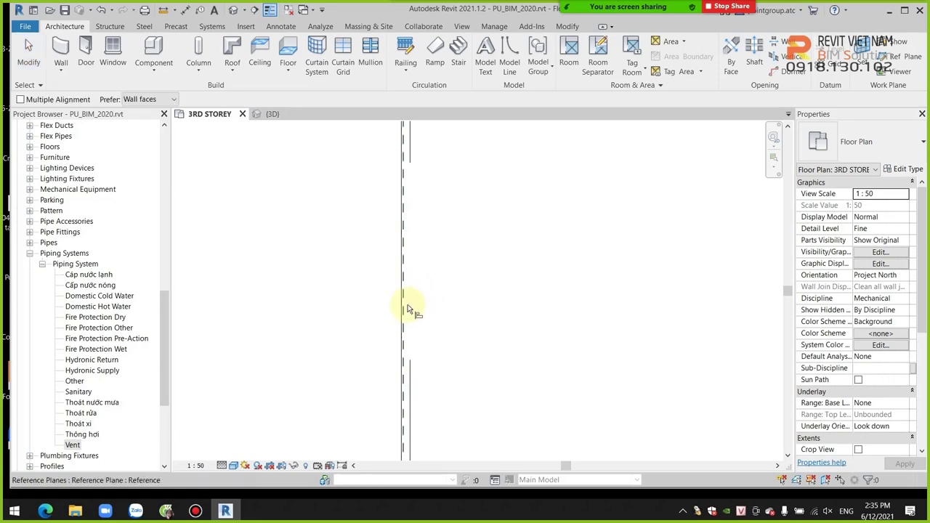
click(405, 311)
scroll(432, 218, down, 3)
scroll(429, 218, down, 2)
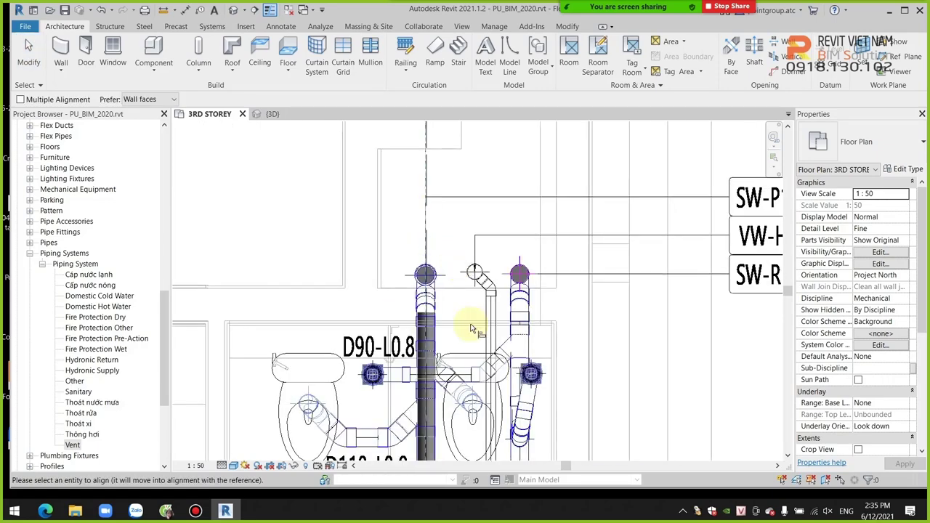
click(440, 368)
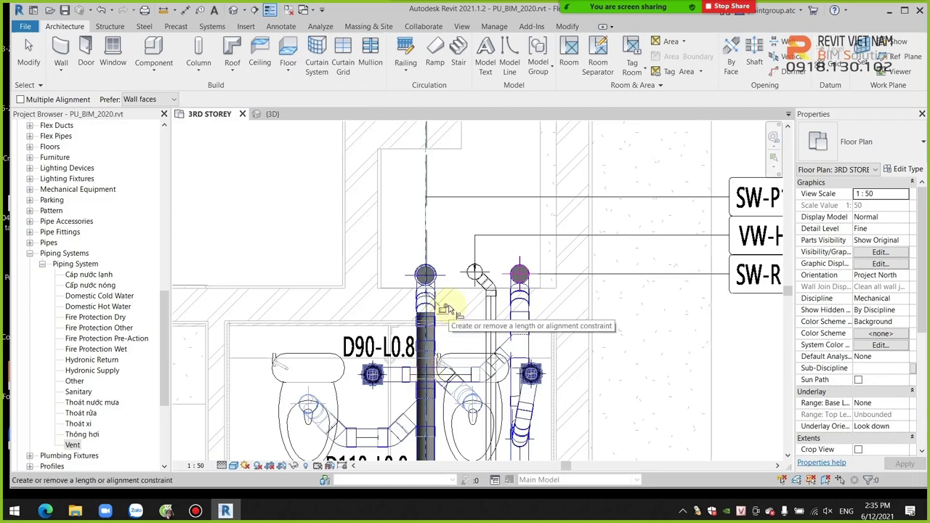
Exit Align and zoom in and out to check the aligned riser.
scroll(447, 310, down, 3)
key(Escape)
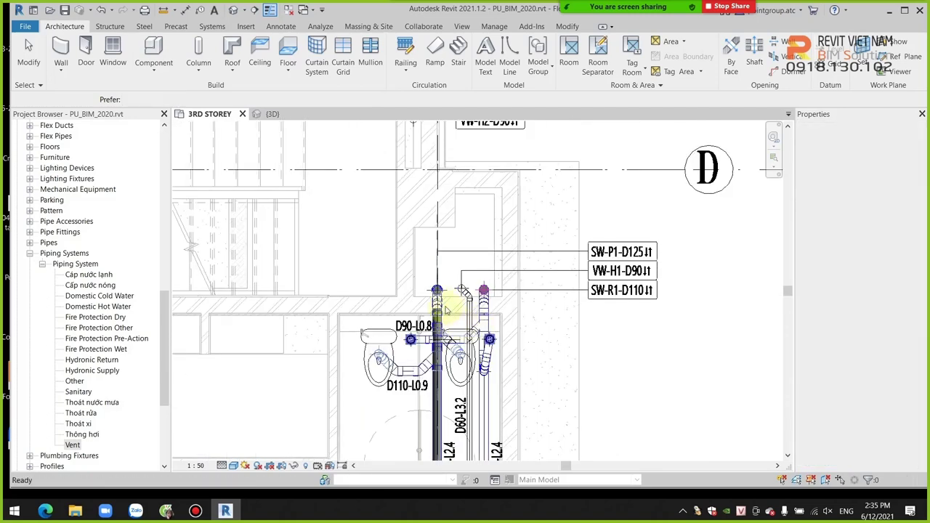
scroll(414, 407, up, 5)
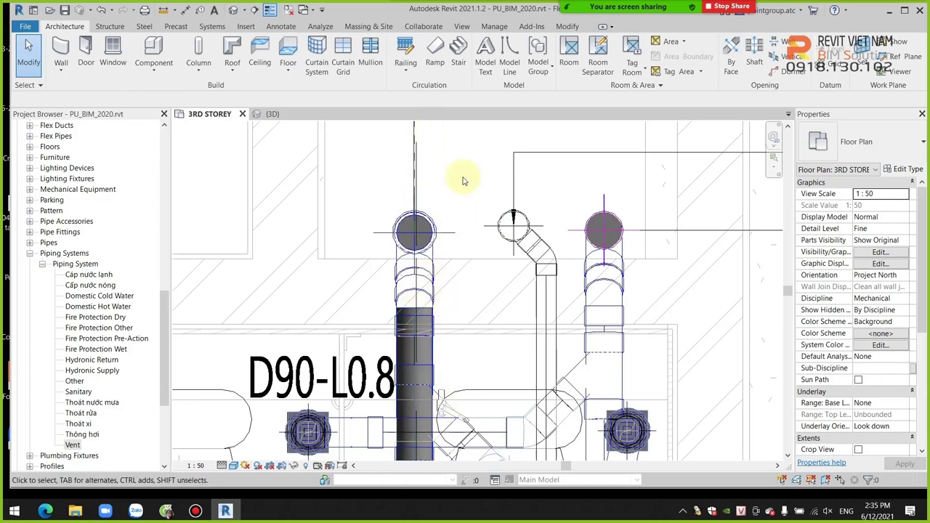
scroll(451, 250, down, 1)
scroll(413, 318, up, 2)
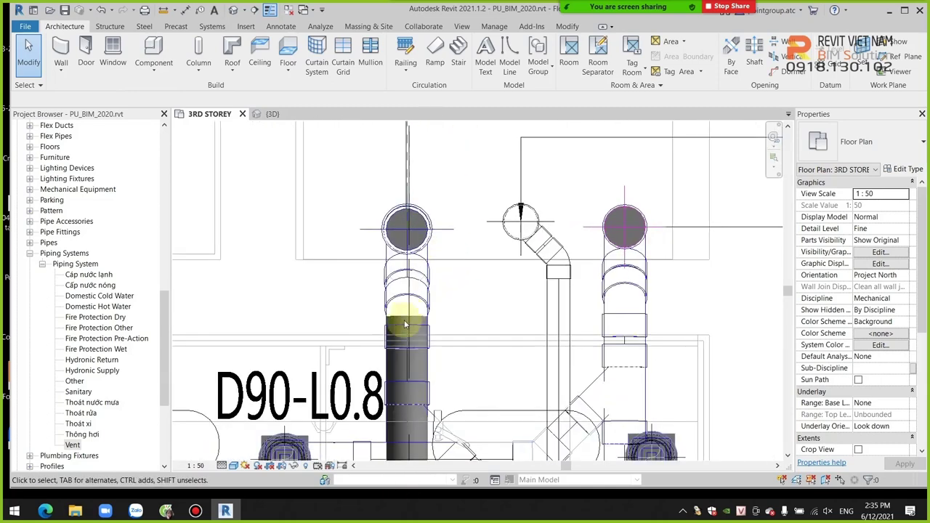
scroll(415, 301, up, 2)
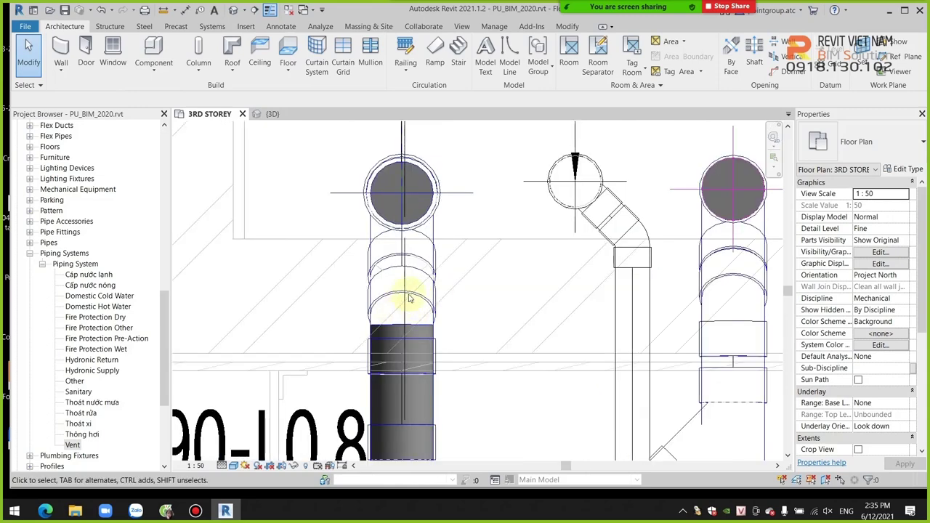
scroll(418, 239, down, 3)
scroll(410, 255, down, 1)
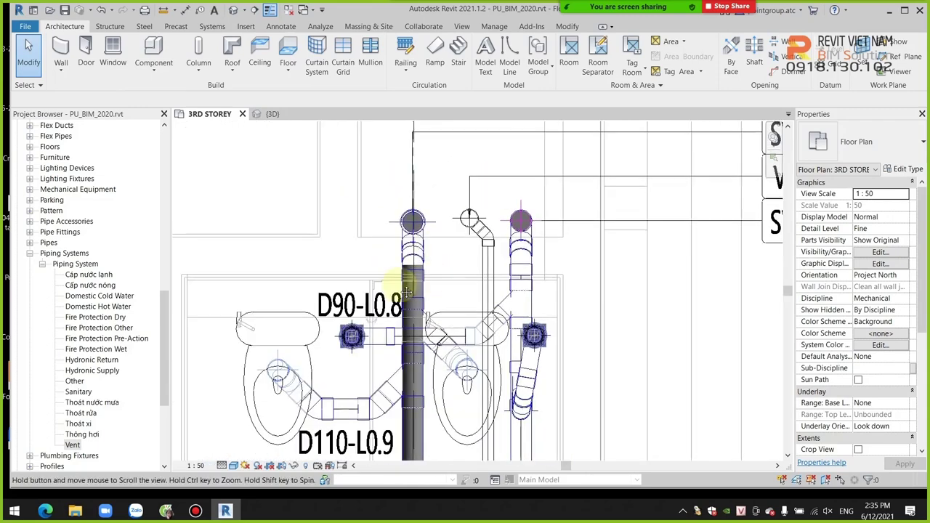
scroll(403, 272, down, 1)
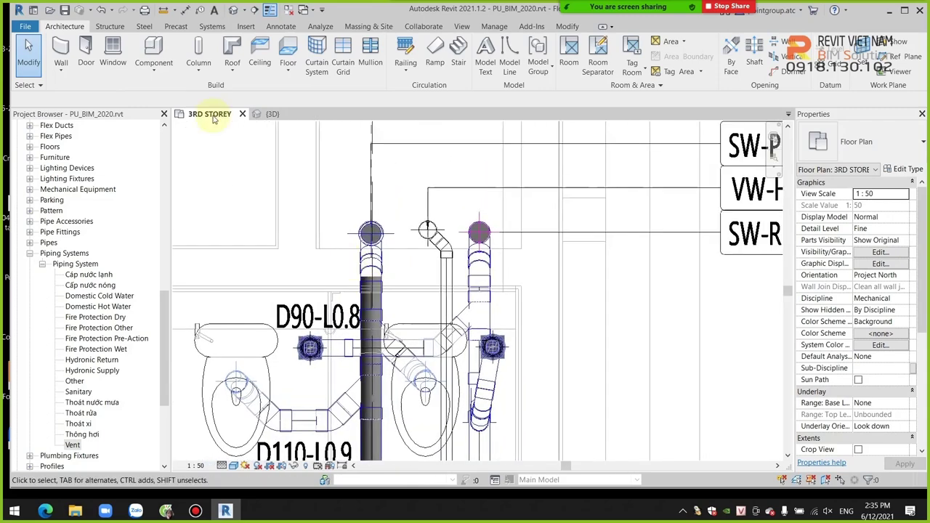
Draw a building section line across the shaft riser and toilet branches.
click(461, 27)
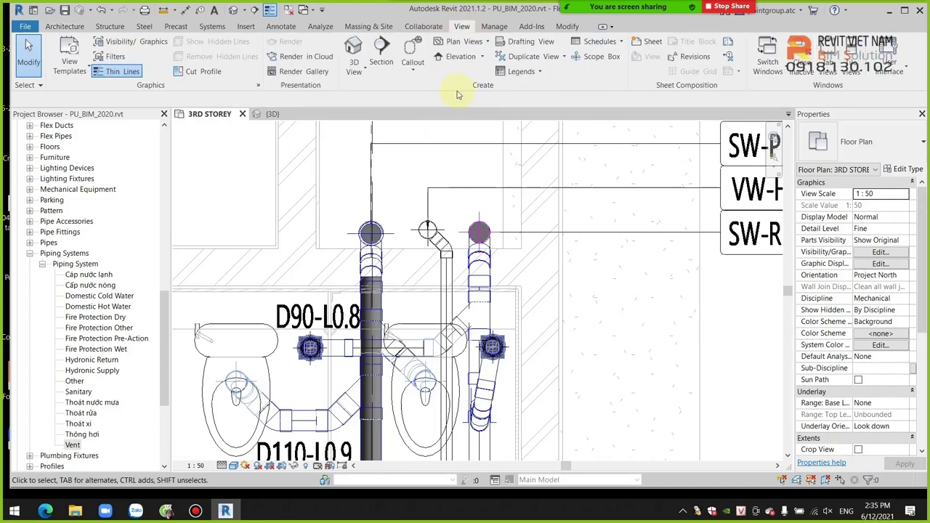
click(381, 59)
click(337, 172)
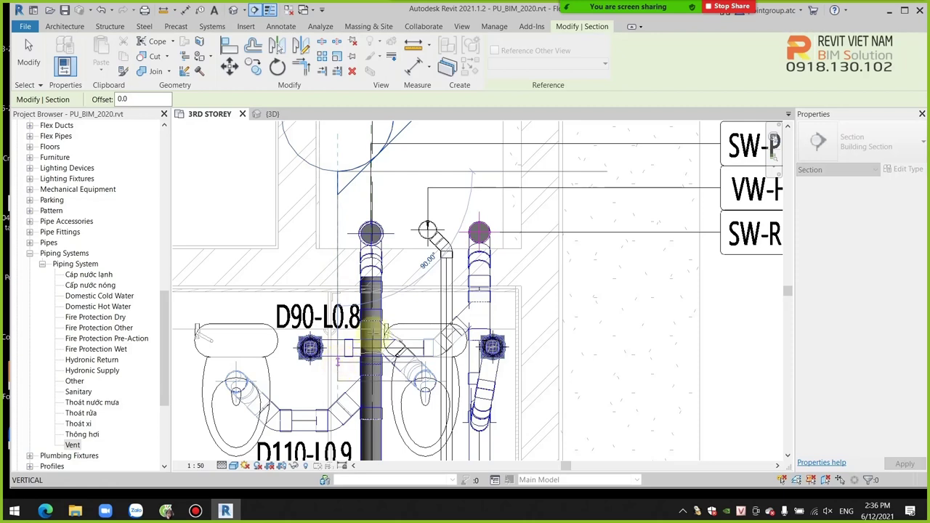
click(372, 372)
key(Escape)
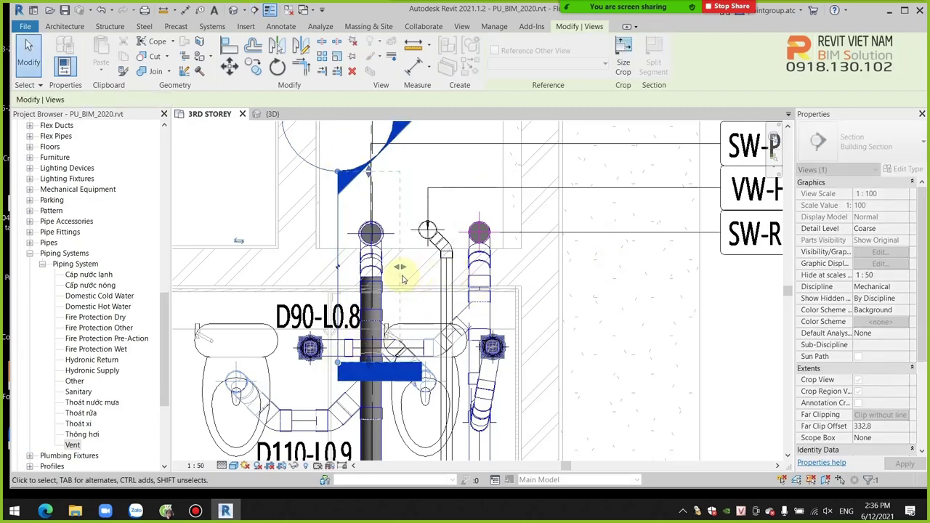
key(Escape)
Open Section 1 using Go to View from the section line's context menu.
click(339, 231)
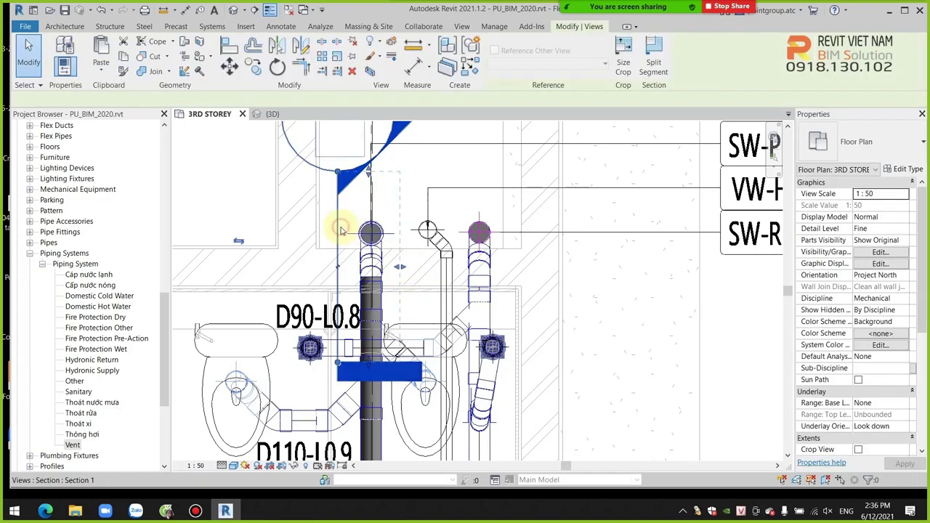
right_click(340, 227)
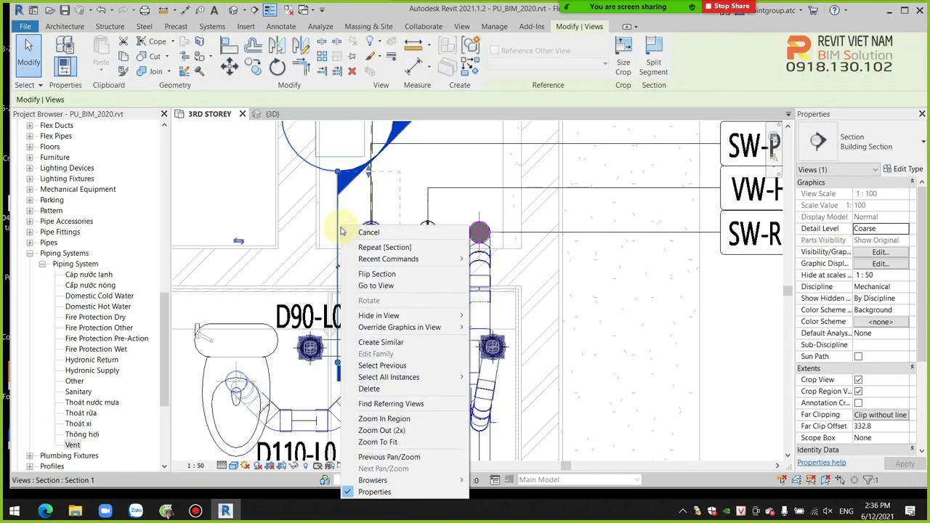
click(374, 285)
Zoom into the uPVC branch pipe in Section 1 and switch the view to Fine detail level.
scroll(498, 169, up, 3)
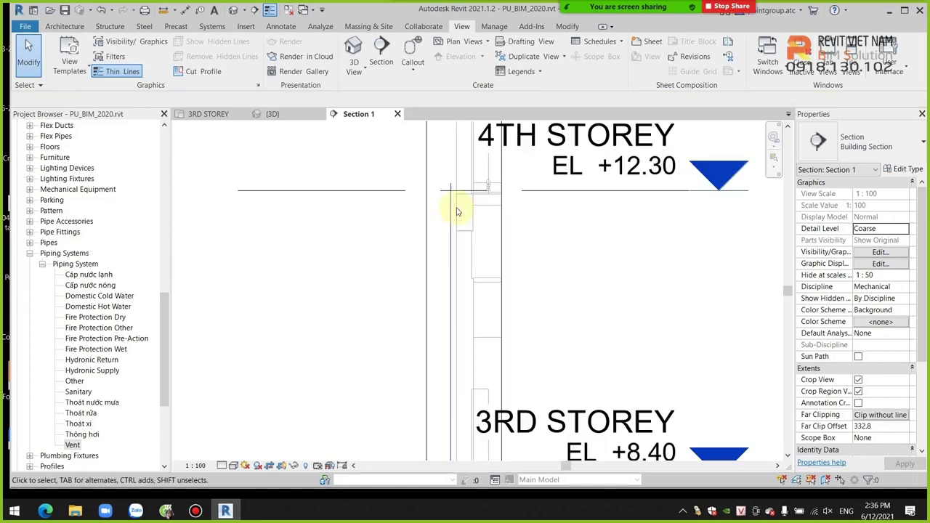
scroll(457, 208, up, 2)
scroll(451, 288, down, 2)
scroll(452, 288, up, 2)
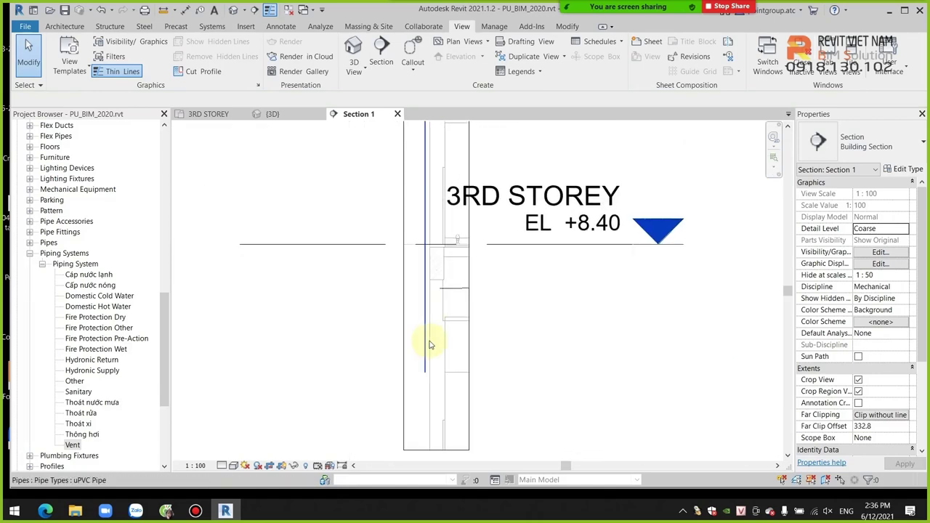
scroll(431, 342, up, 2)
middle_drag(493, 145, 470, 286)
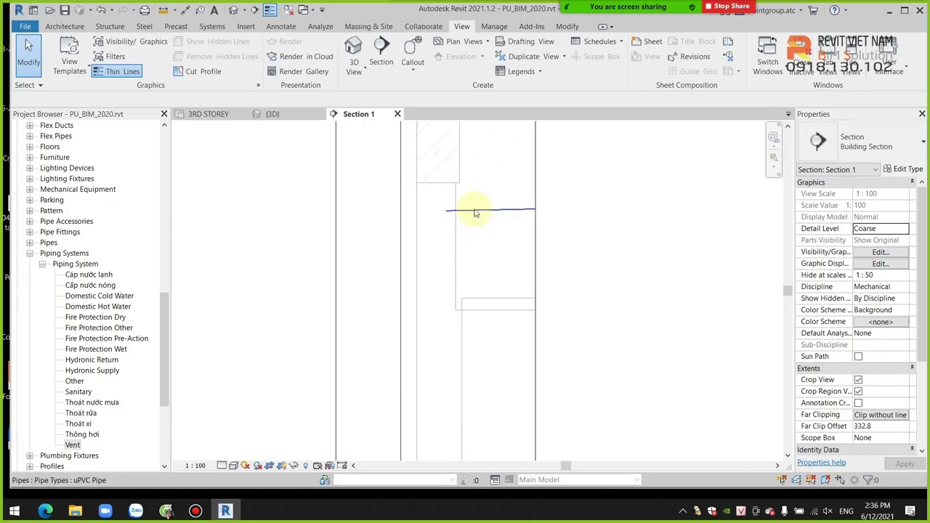
click(223, 465)
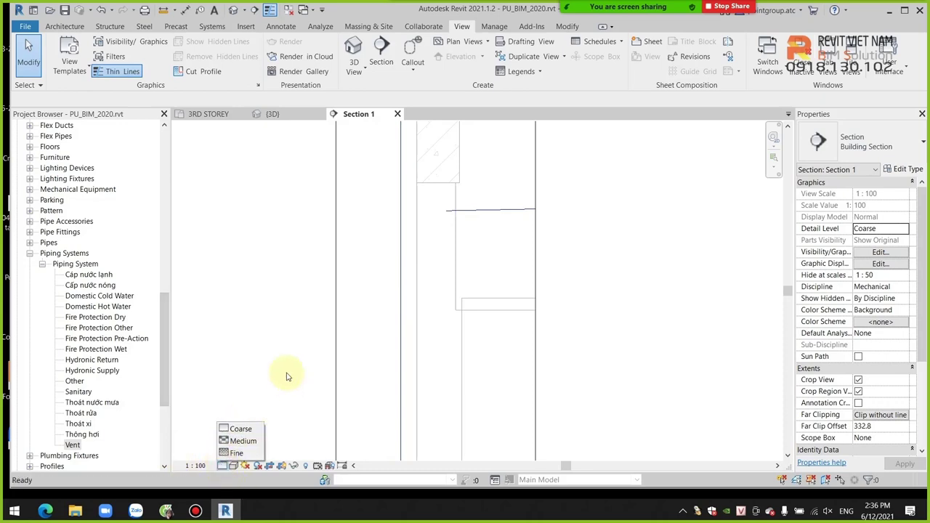
click(237, 454)
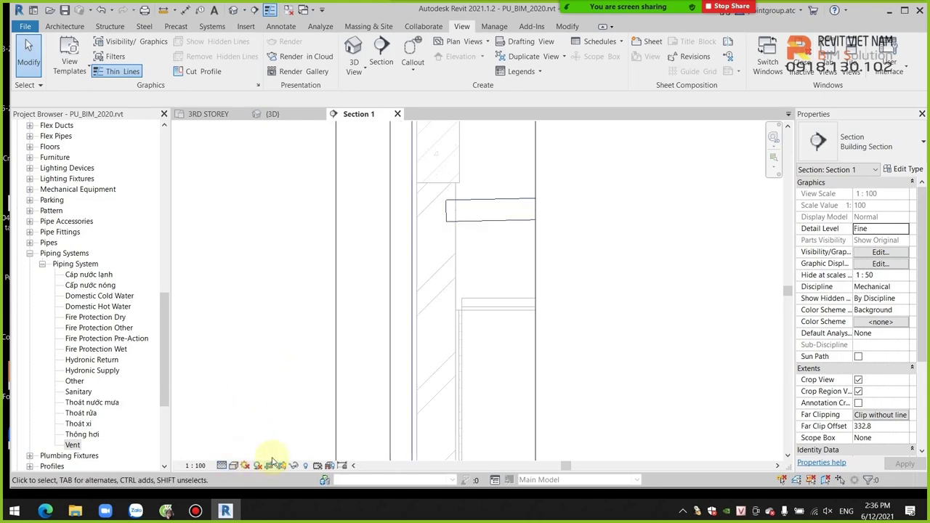
Zoom in on the branch pipe's end and select the pipe.
scroll(470, 221, up, 1)
scroll(467, 226, up, 1)
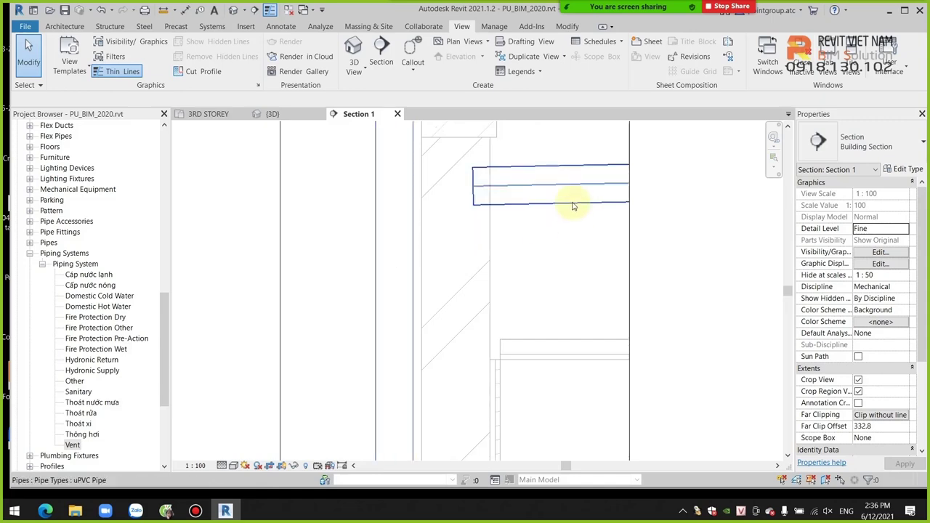
middle_drag(508, 211, 508, 222)
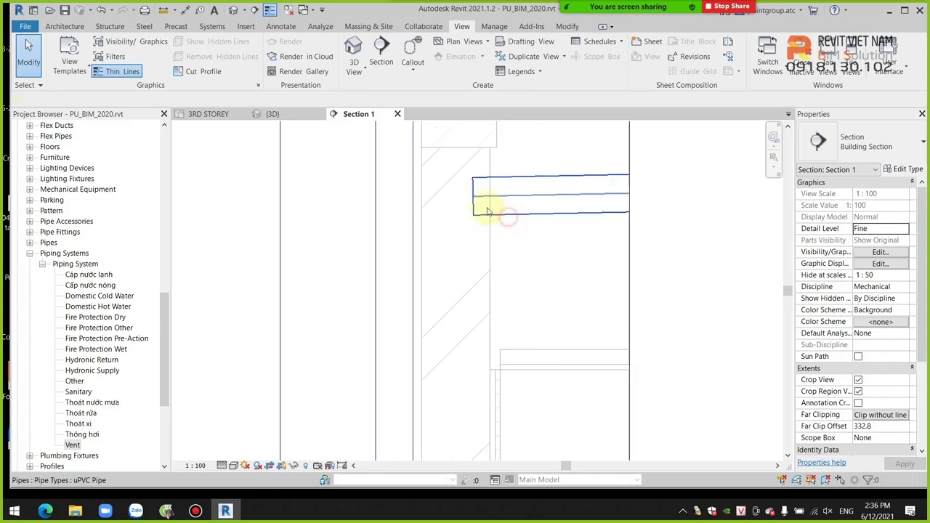
click(488, 211)
Draw an angled 110 mm pipe from the branch end to the vertical riser, joining it with a tee.
right_click(473, 194)
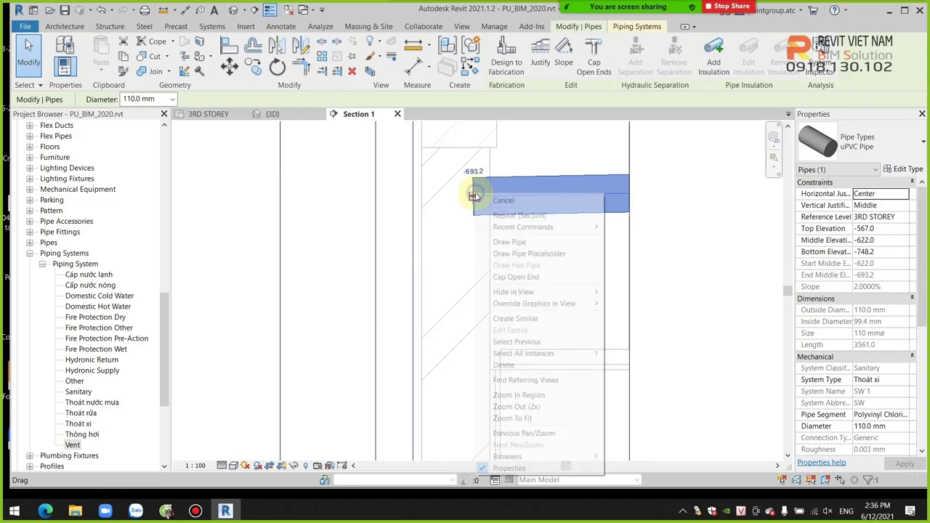
click(498, 245)
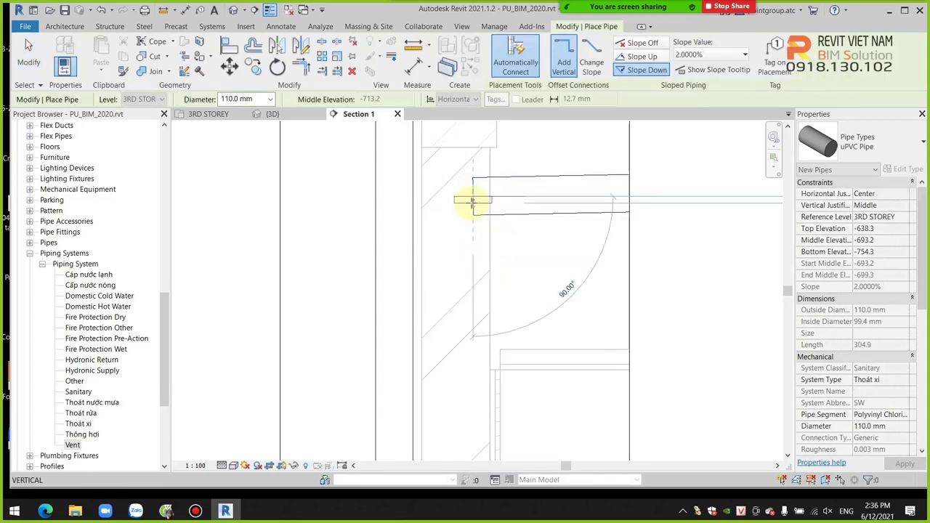
key(Escape)
key(Escape)
click(483, 210)
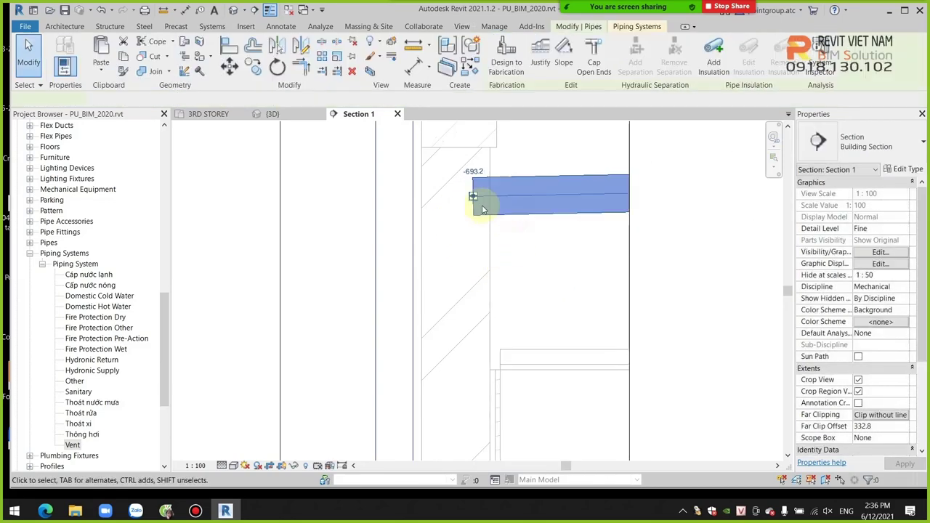
right_click(472, 196)
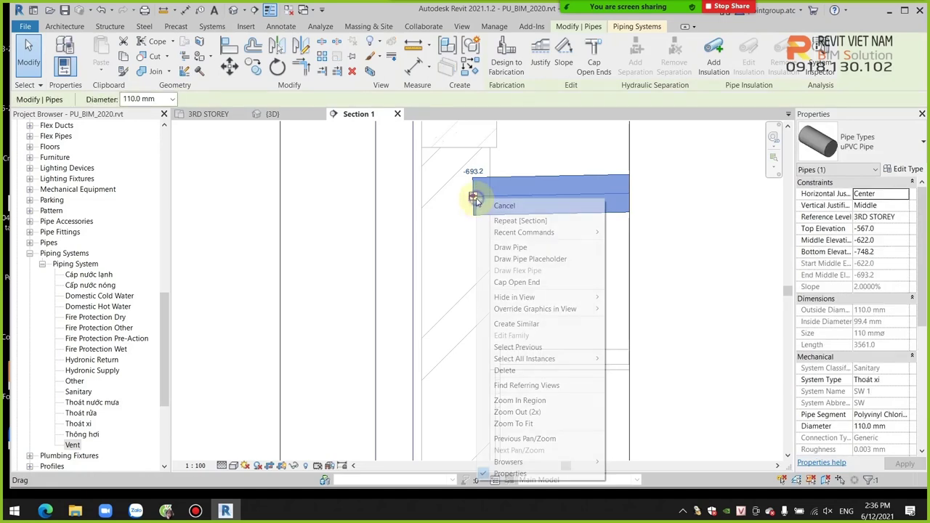
click(506, 248)
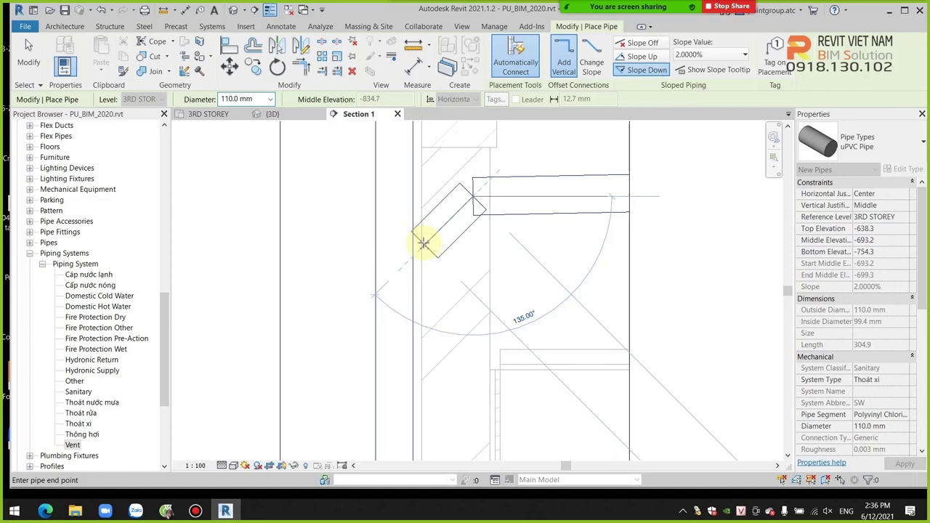
click(394, 271)
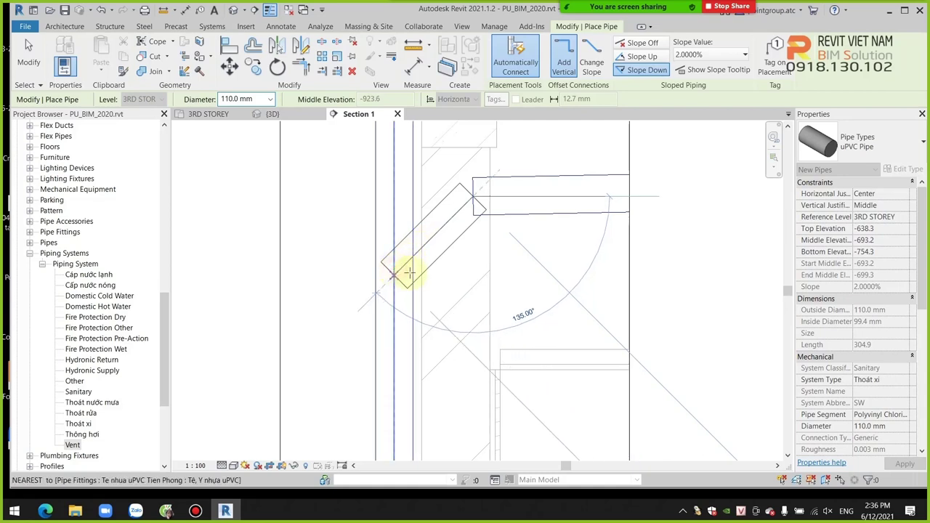
key(Escape)
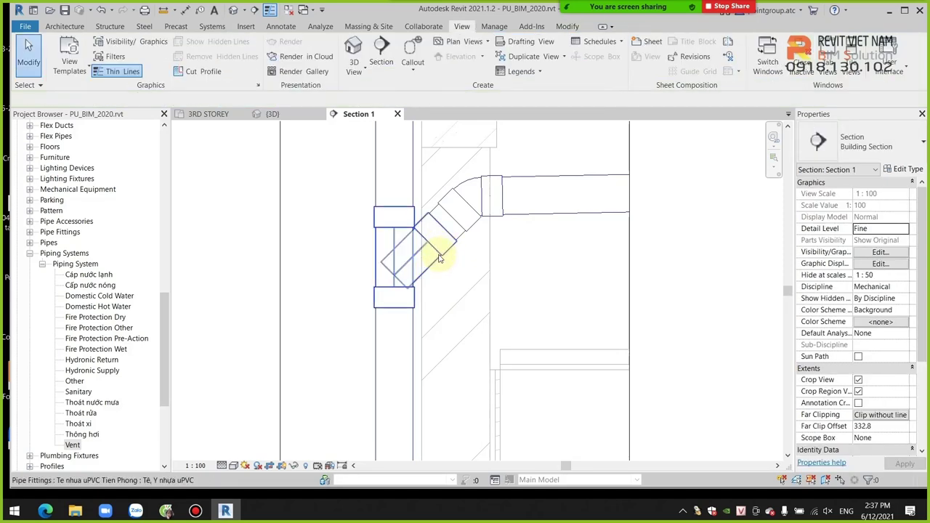
scroll(450, 309, down, 2)
middle_drag(450, 316, 436, 318)
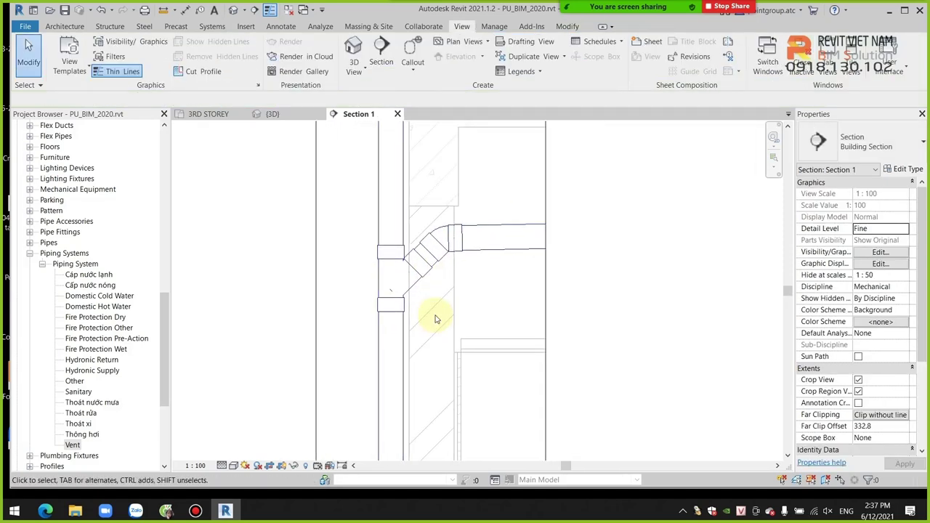